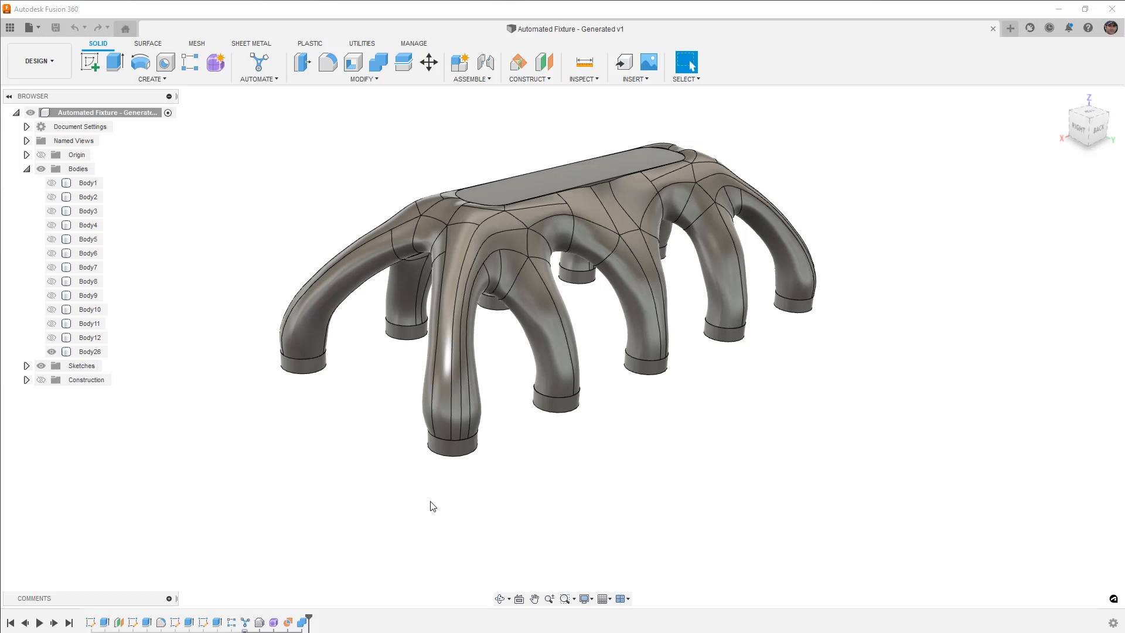
# Step: Open the fixture's automated modeling feature for editing from the design history
pyautogui.keyDown('shift'); pyautogui.moveTo(432, 506); pyautogui.dragTo(384, 487, button='middle'); pyautogui.keyUp('shift')
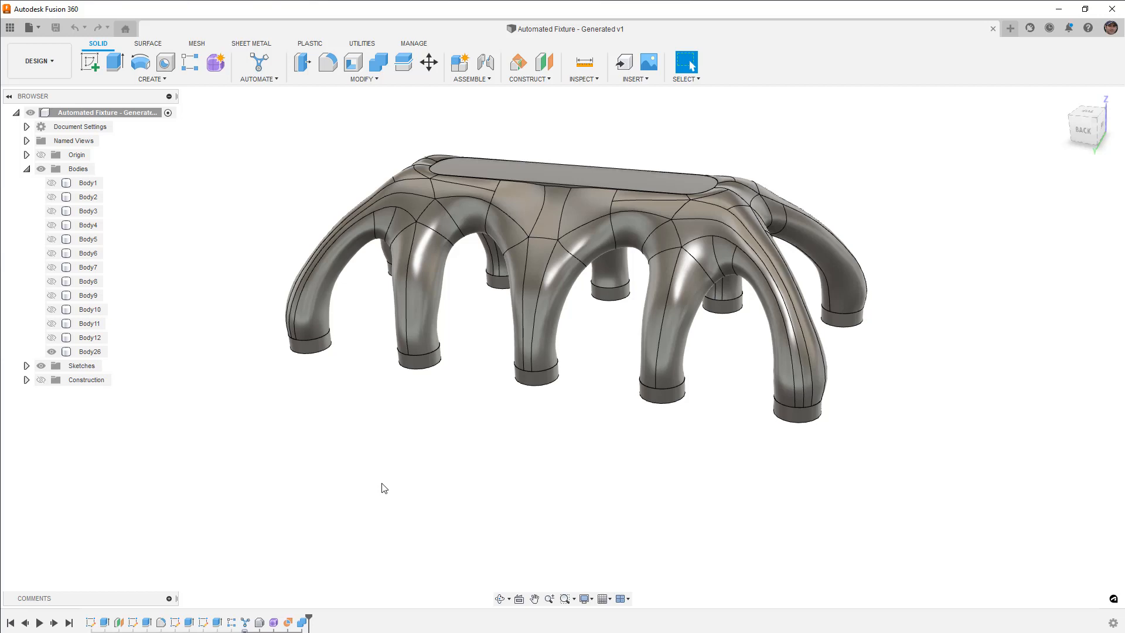
pyautogui.click(246, 623)
pyautogui.doubleClick(246, 622)
pyautogui.rightClick(245, 623)
pyautogui.click(283, 516)
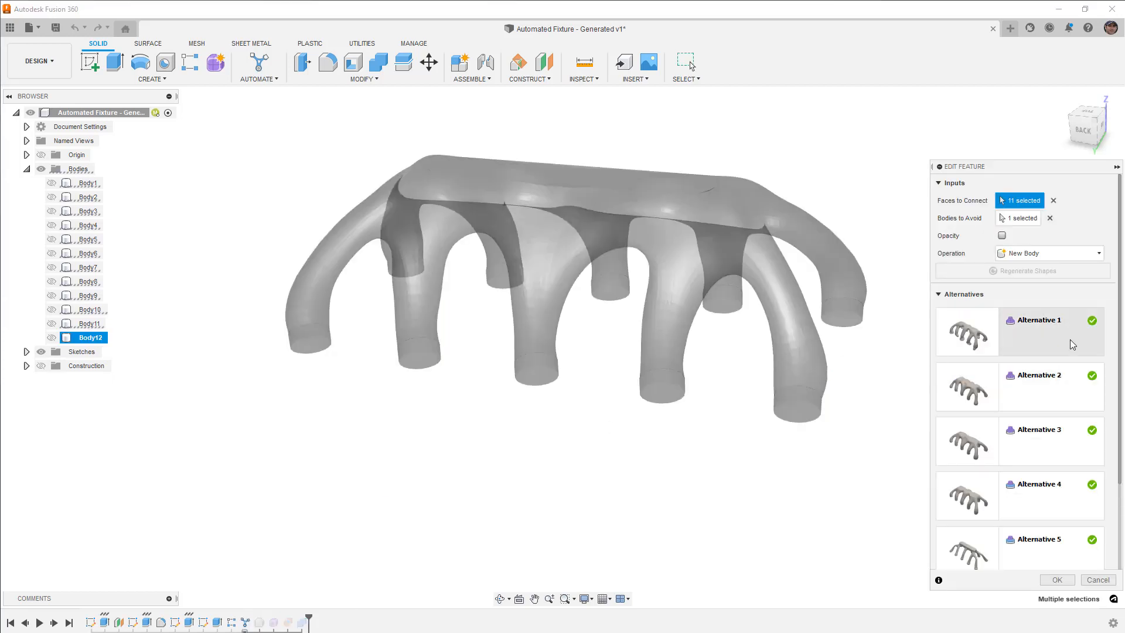
# Step: Preview Alternatives 1, 2, 4, 5 and 6 of the automated modeling result
pyautogui.click(1063, 340)
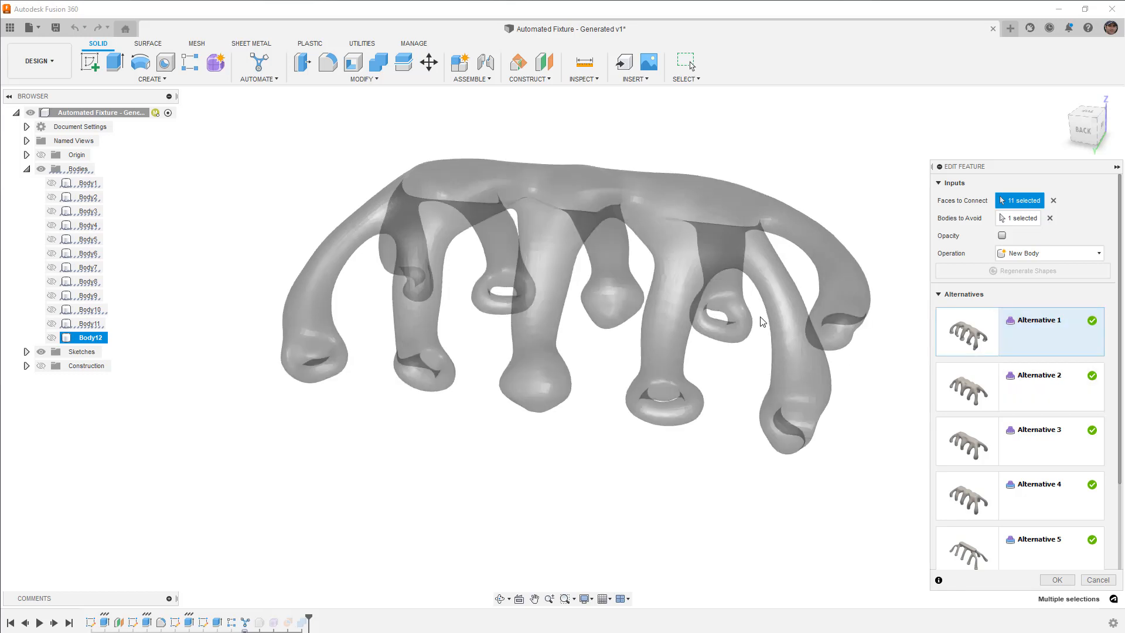
pyautogui.click(1027, 386)
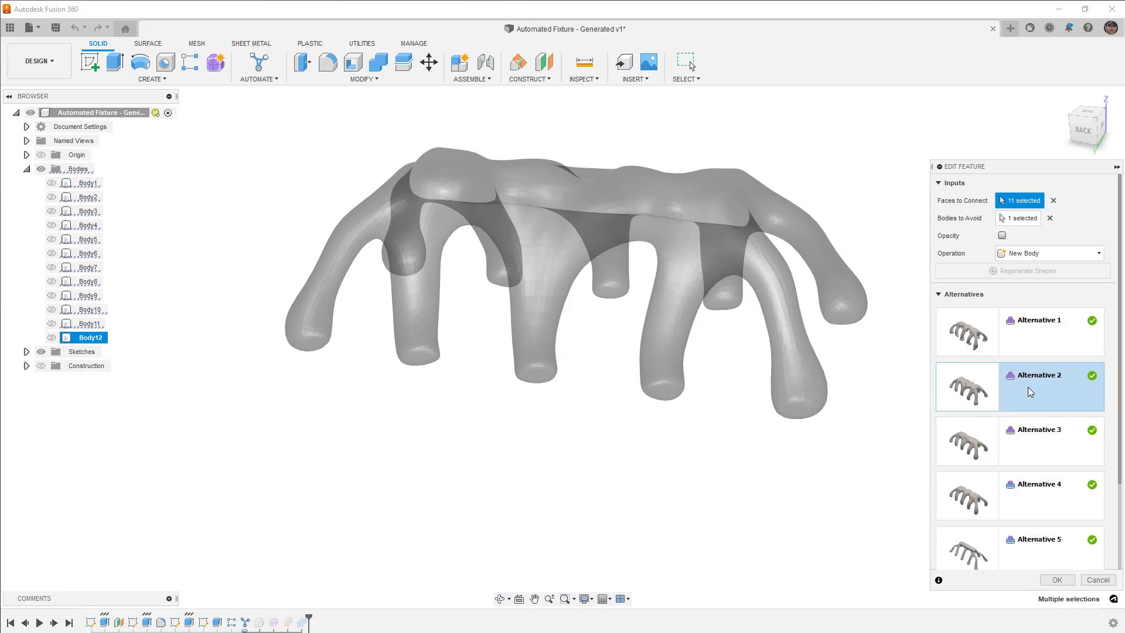
pyautogui.click(1042, 490)
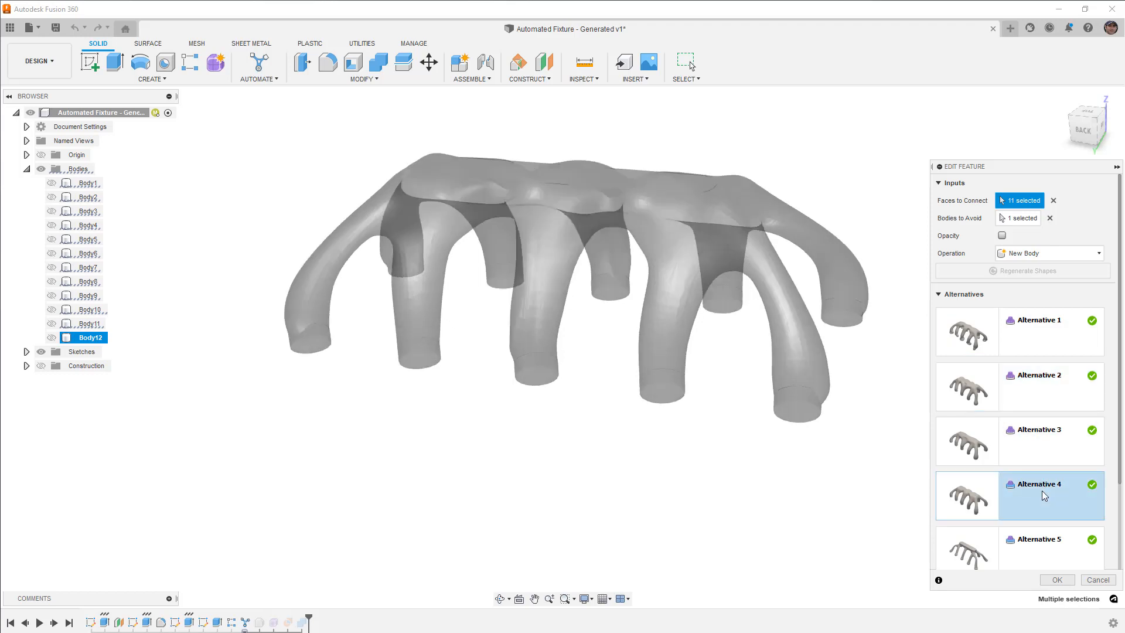
pyautogui.scroll(-2, 1042, 498)
pyautogui.click(1041, 473)
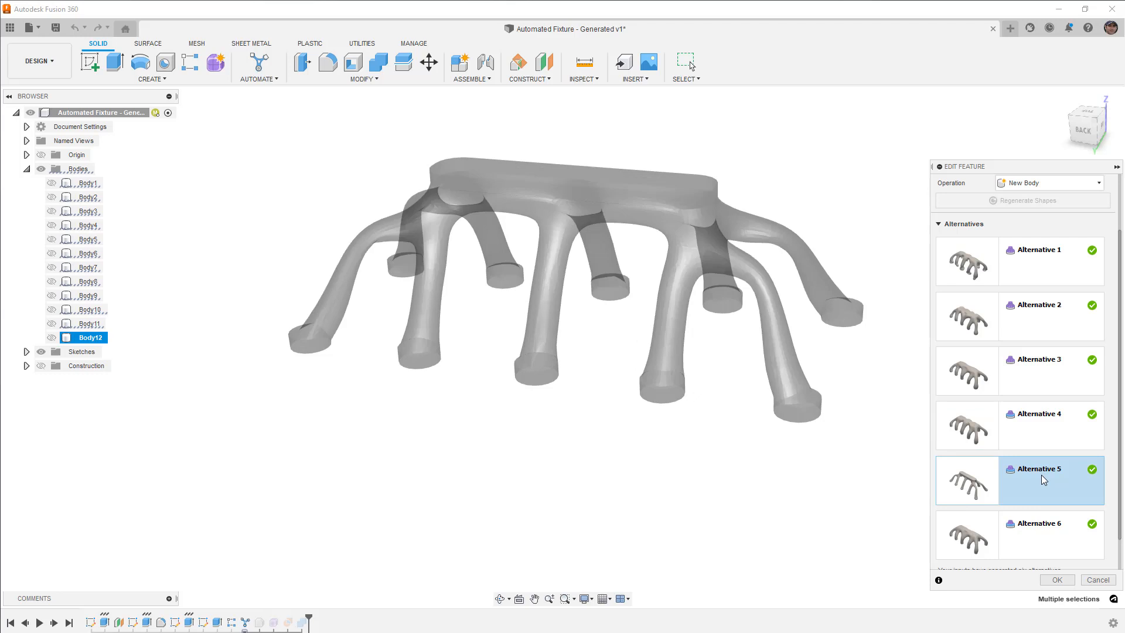
pyautogui.click(1042, 526)
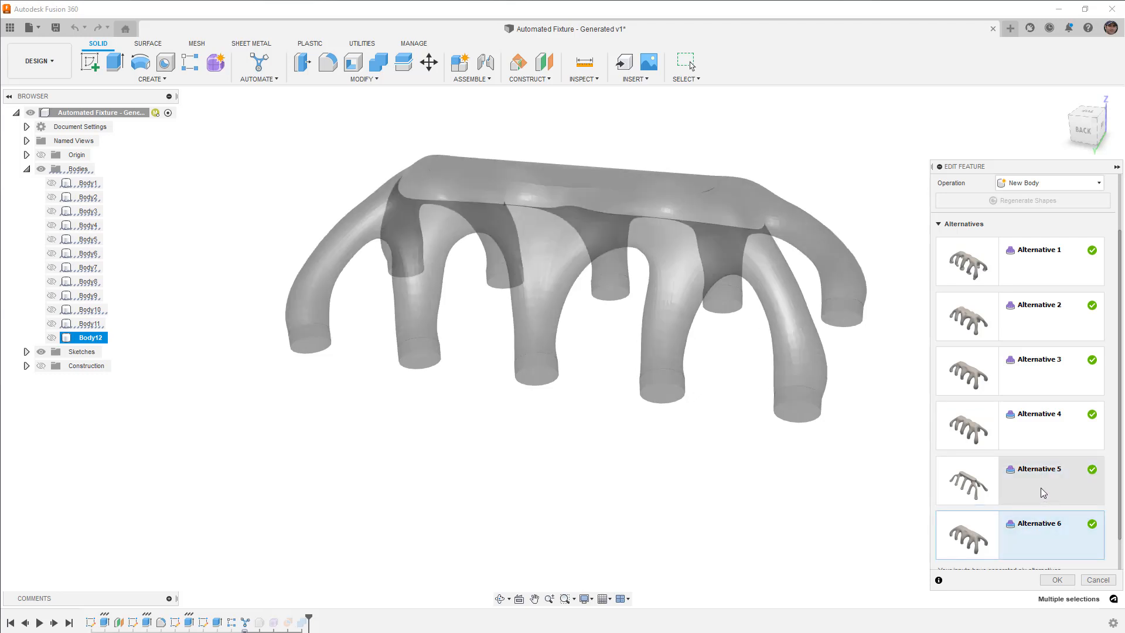
# Step: Compare Alternatives 4 and 5 again, and choose Alternative 6 for the generated fixture shape
pyautogui.click(1048, 436)
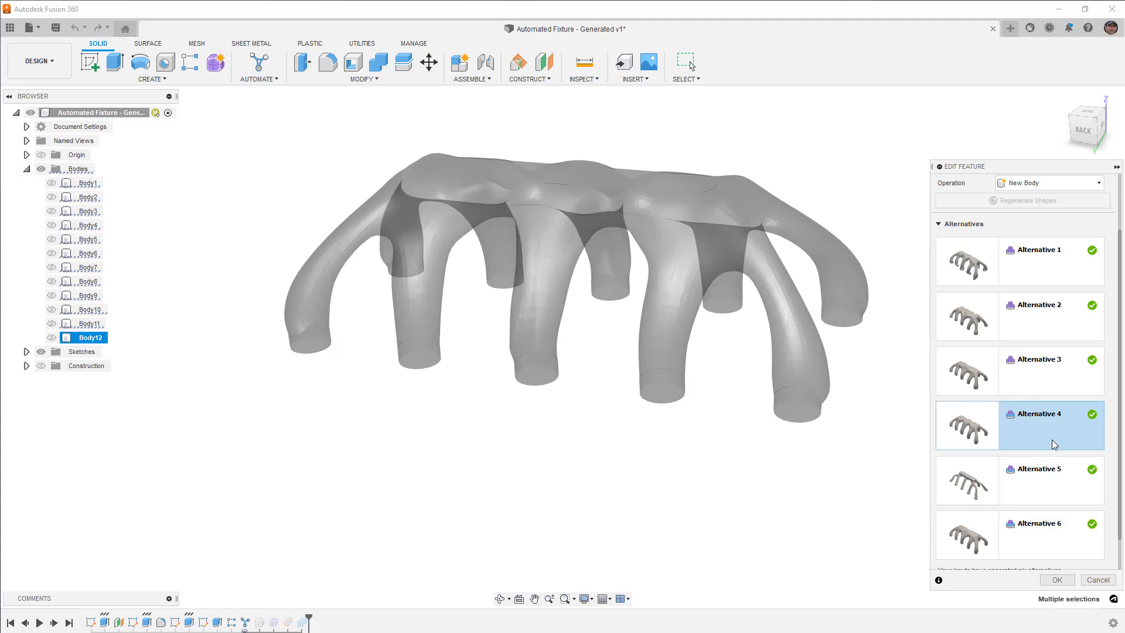
pyautogui.click(1056, 481)
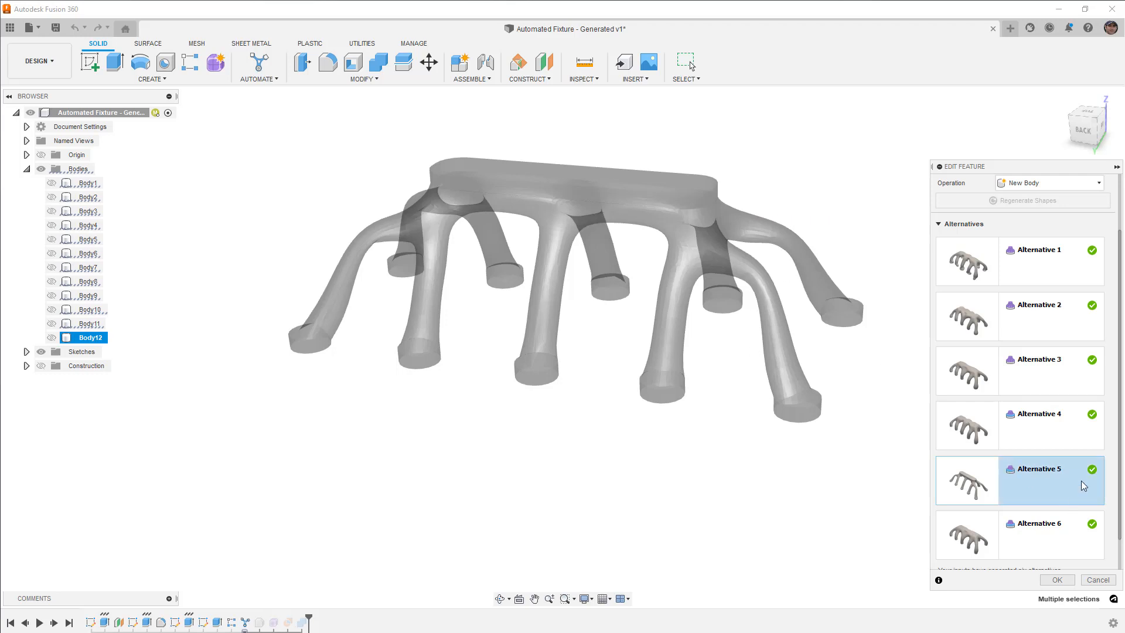
pyautogui.keyDown('shift'); pyautogui.moveTo(801, 278); pyautogui.dragTo(813, 415, button='middle'); pyautogui.keyUp('shift')
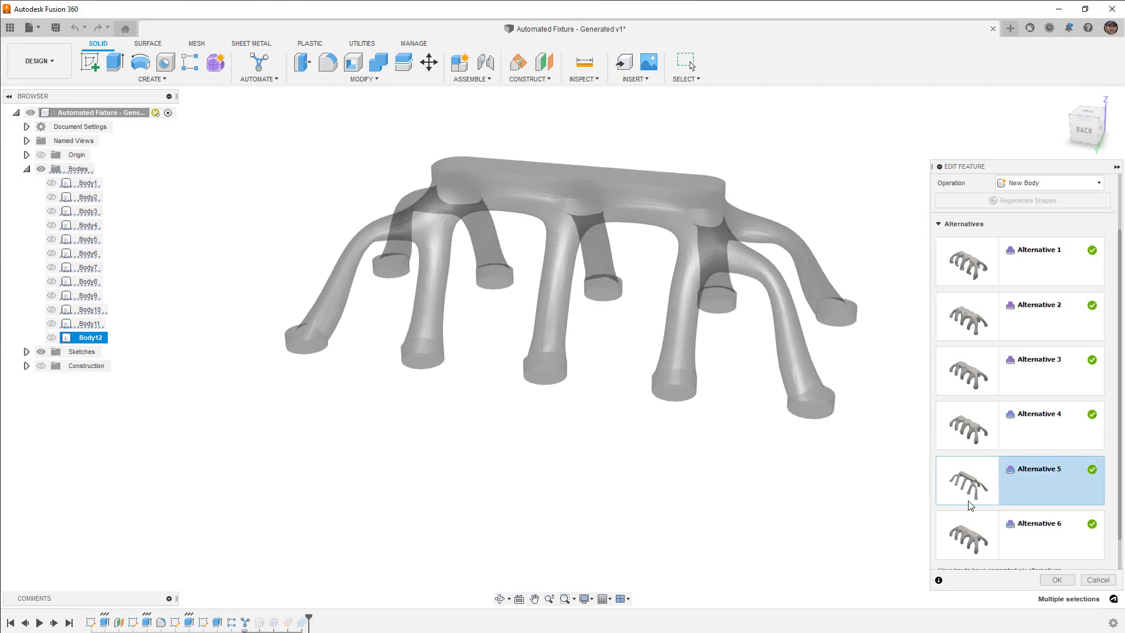
pyautogui.click(1039, 528)
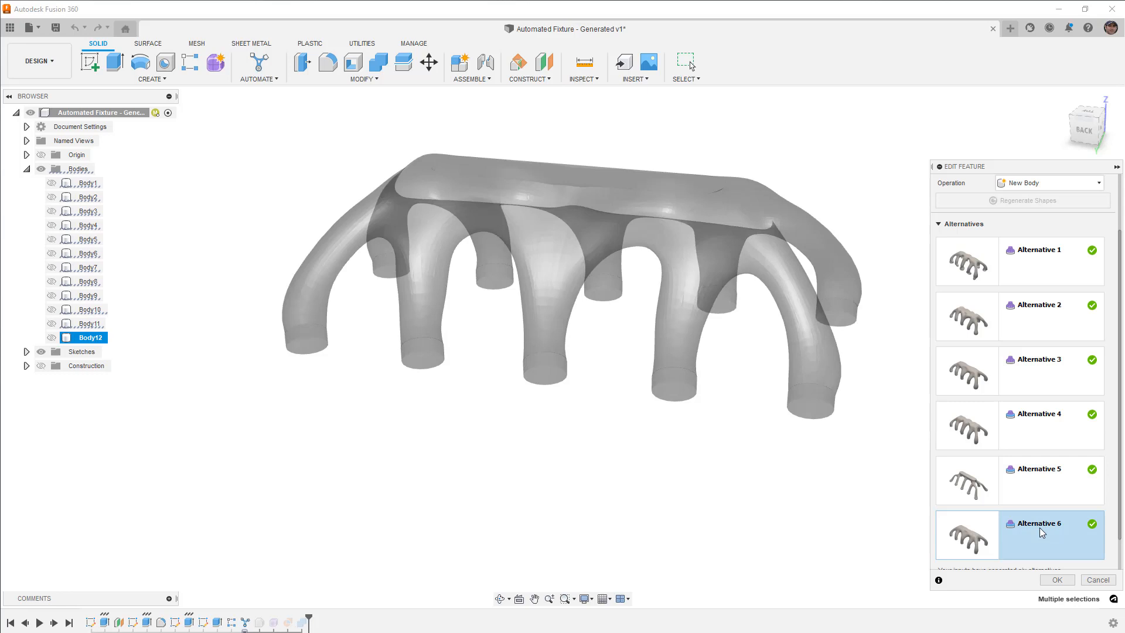
pyautogui.keyDown('shift'); pyautogui.moveTo(827, 401); pyautogui.dragTo(817, 394, button='middle'); pyautogui.keyUp('shift')
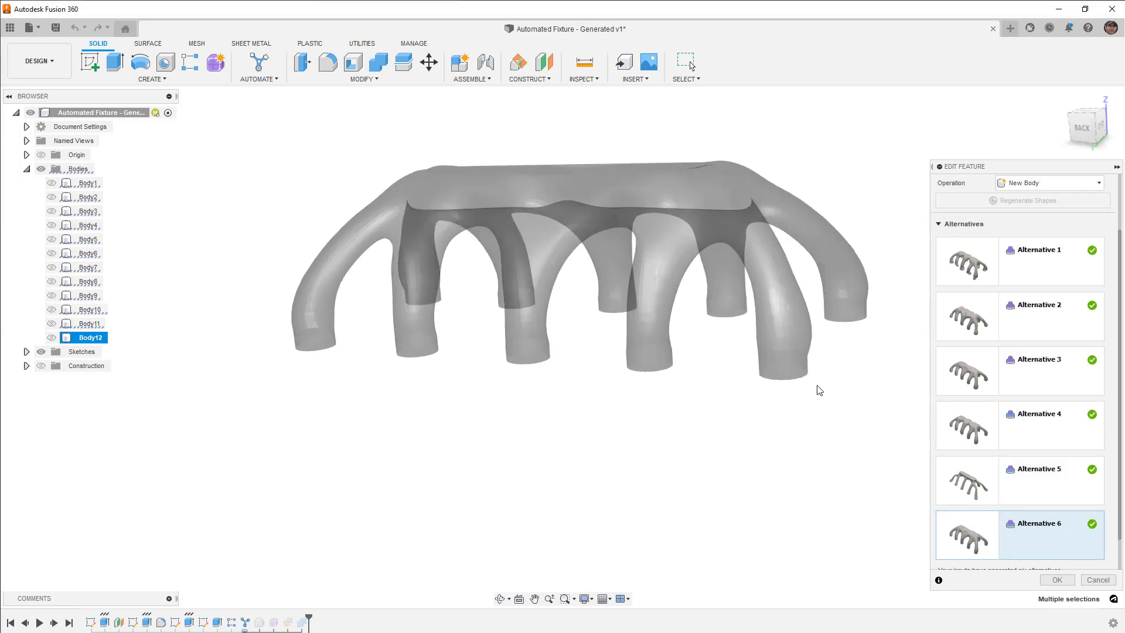
pyautogui.moveTo(750, 189)
pyautogui.keyDown('shift'); pyautogui.mouseDown(button='middle')
pyautogui.moveTo(748, 258)
pyautogui.moveTo(745, 197)
pyautogui.mouseUp(button='middle'); pyautogui.keyUp('shift')
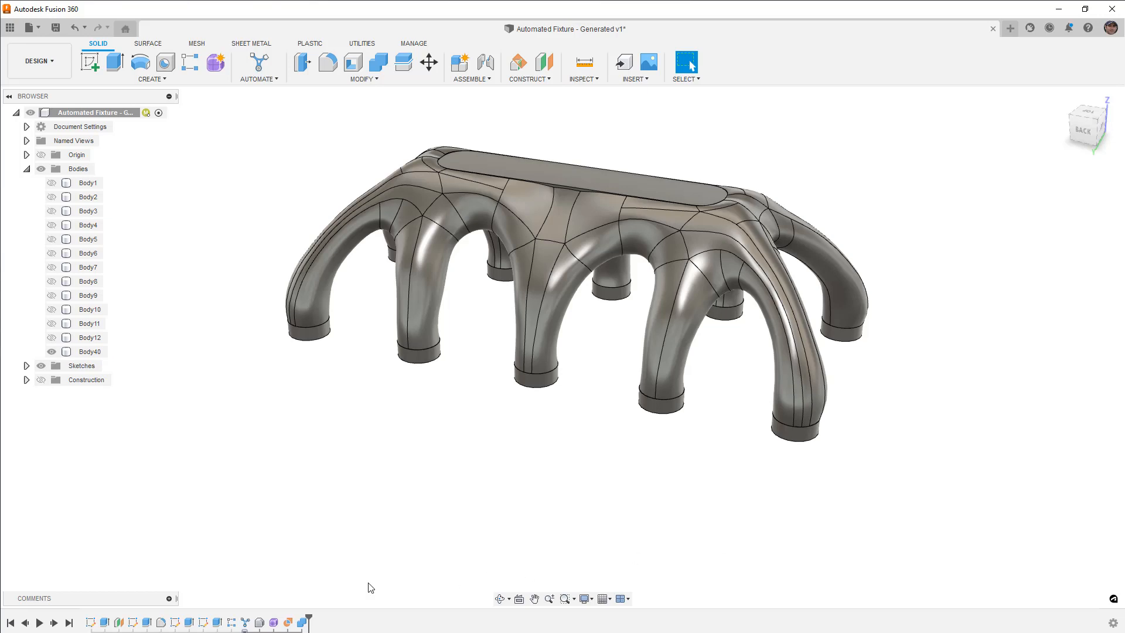
# Step: Inspect the boundary fill and final Combine features, rolling the history back before the Combine and forward again
pyautogui.click(288, 622)
pyautogui.click(302, 623)
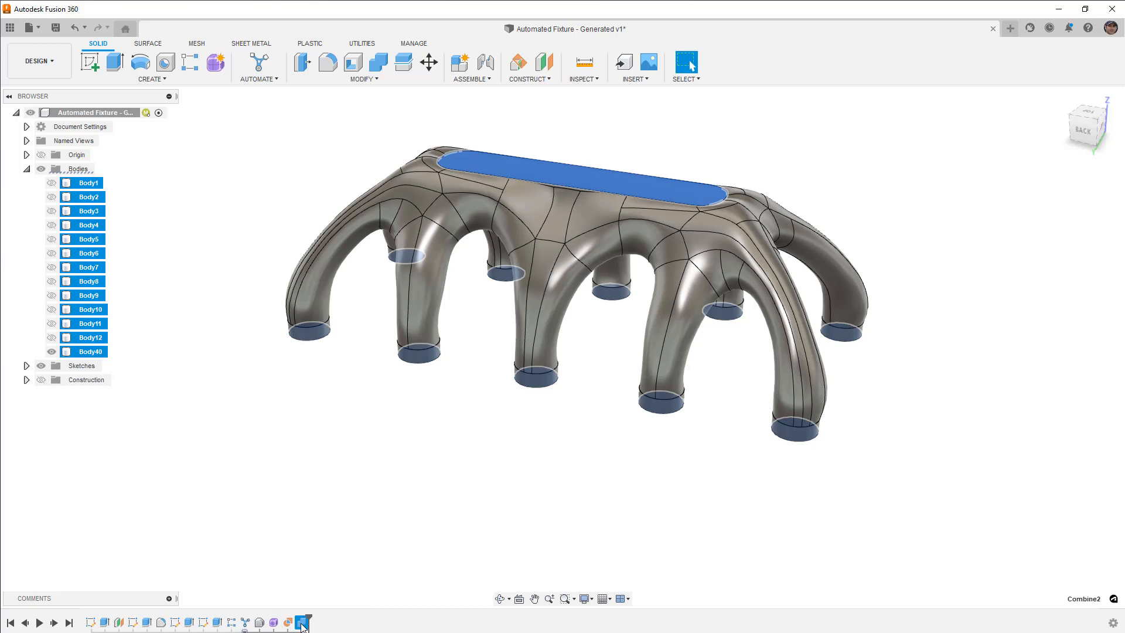
pyautogui.click(296, 589)
pyautogui.moveTo(306, 616); pyautogui.dragTo(294, 623)
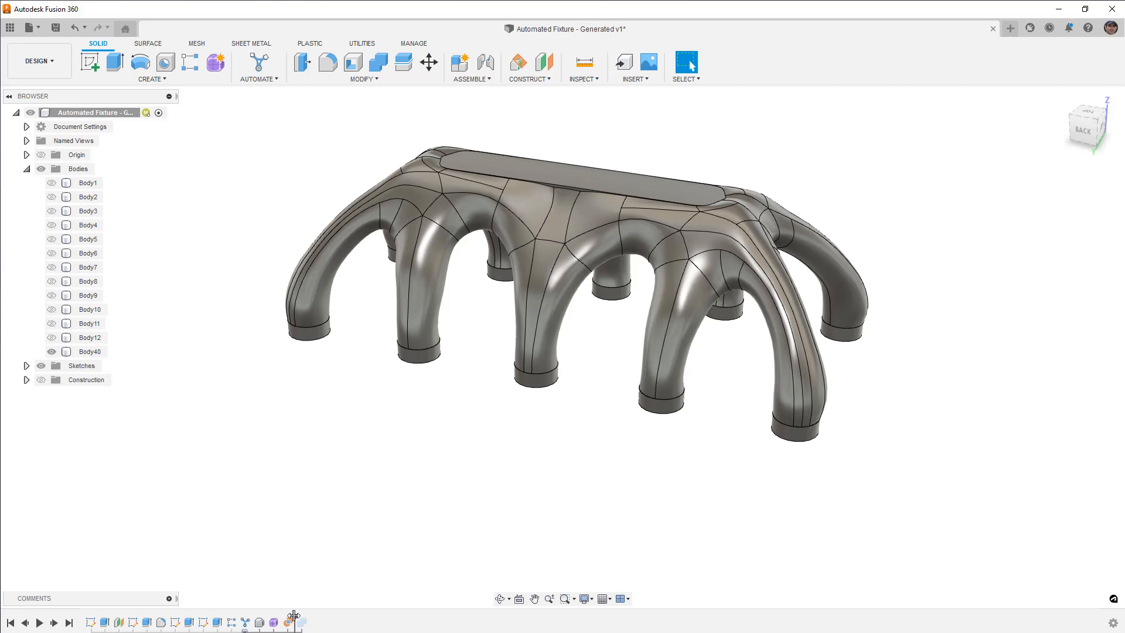
pyautogui.moveTo(294, 615); pyautogui.dragTo(309, 616)
# Step: Examine the rounded end of the top plate up close, with the history before and after the final Combine
pyautogui.scroll(5, 727, 197)
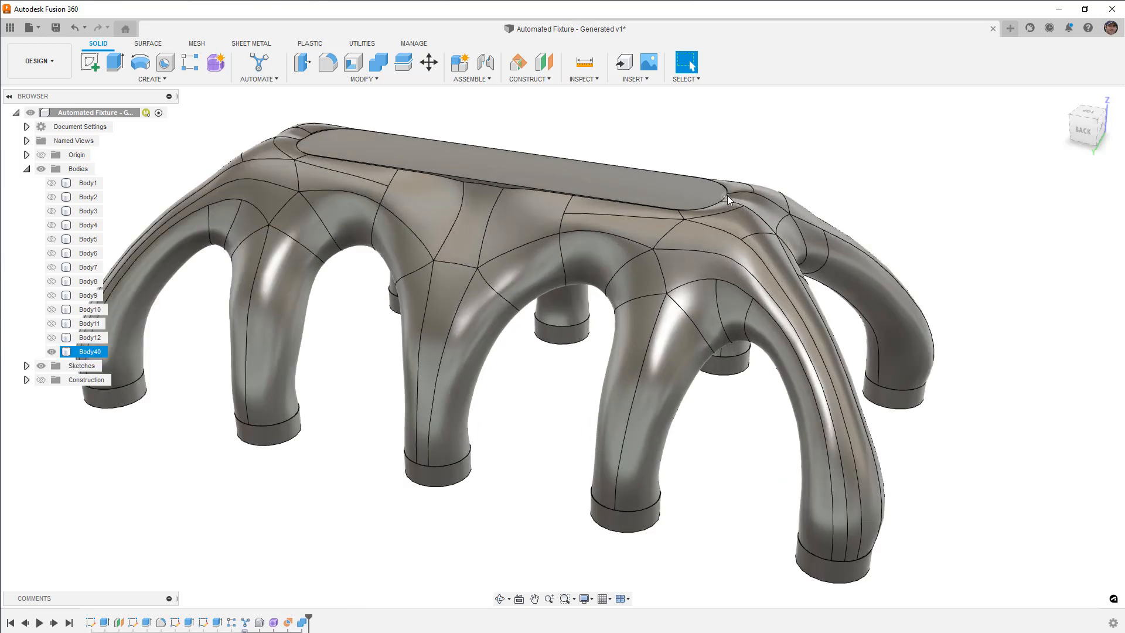
pyautogui.keyDown('shift'); pyautogui.moveTo(726, 195); pyautogui.dragTo(753, 227, button='middle'); pyautogui.keyUp('shift')
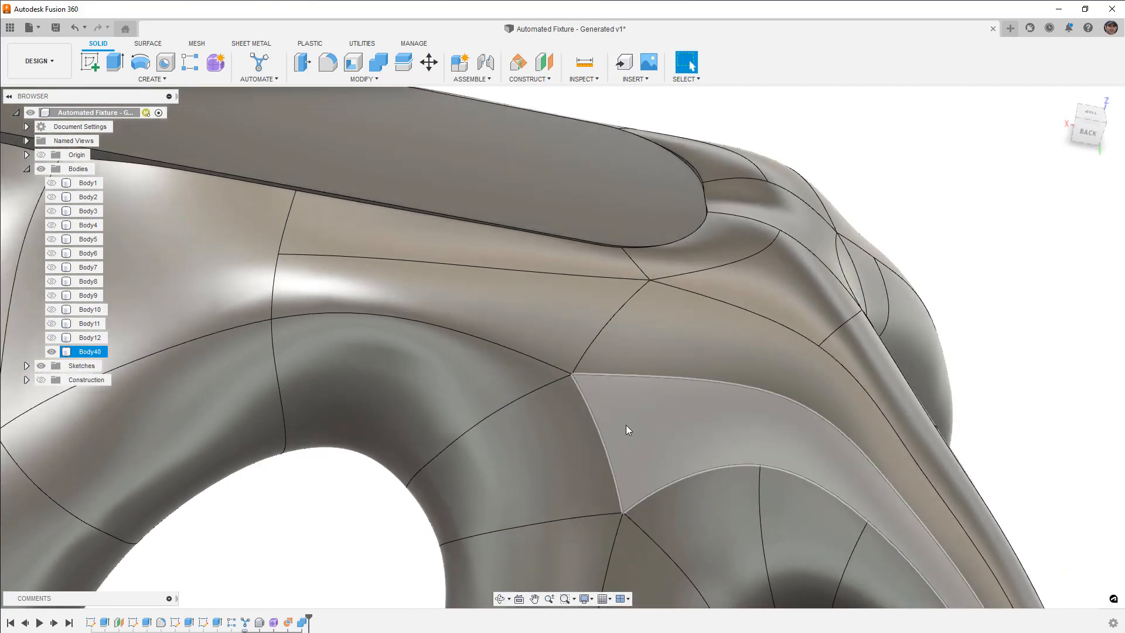
pyautogui.press('Escape')
pyautogui.moveTo(307, 616); pyautogui.dragTo(295, 617)
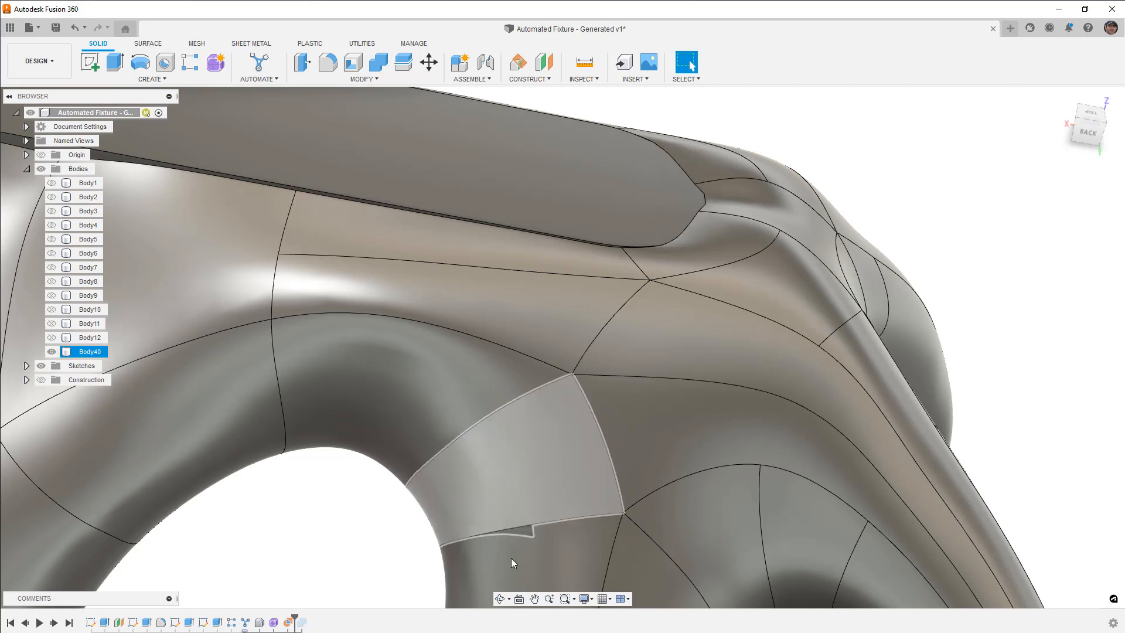
pyautogui.moveTo(294, 617); pyautogui.dragTo(309, 616)
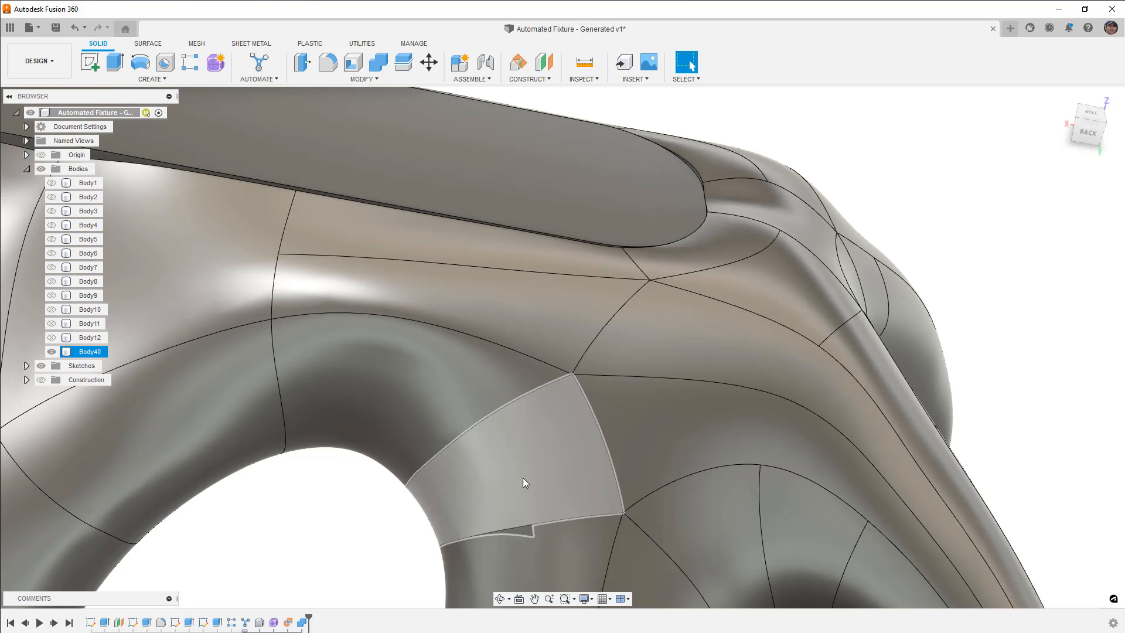
pyautogui.scroll(5, 684, 164)
pyautogui.scroll(3, 697, 168)
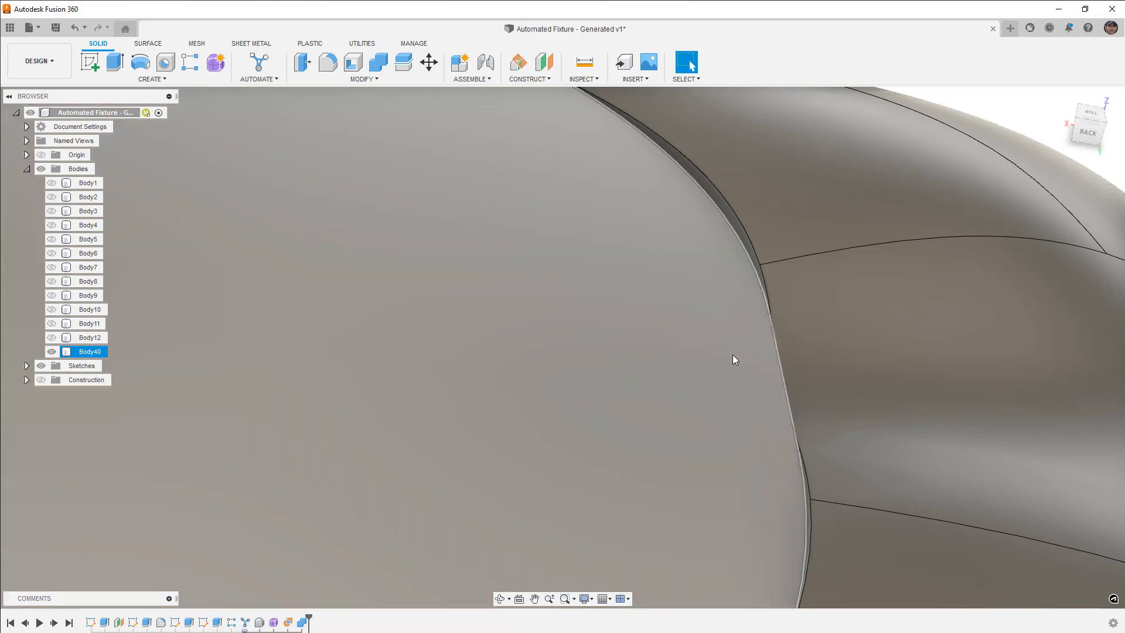
pyautogui.scroll(-6, 733, 355)
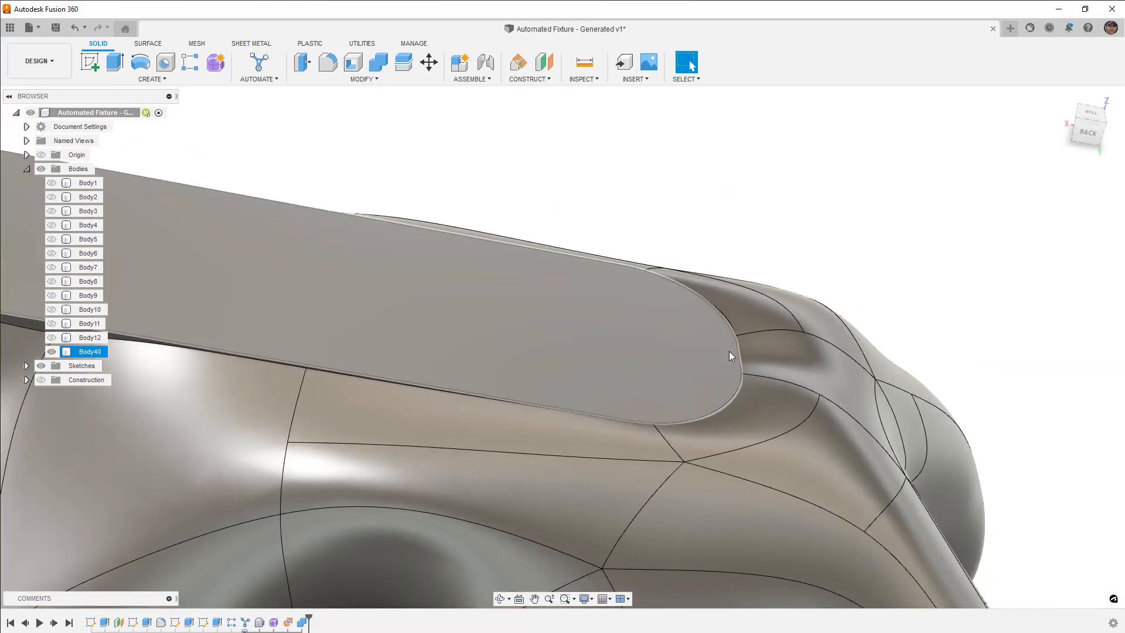
pyautogui.scroll(-8, 729, 350)
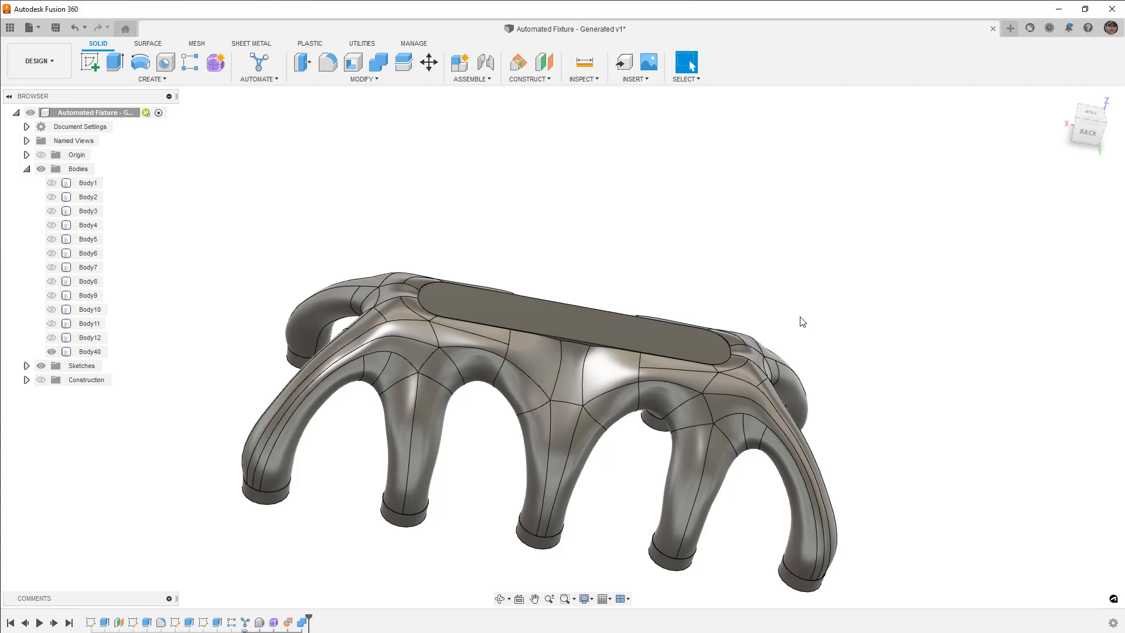
# Step: Check how the boundary fill and organic form features relate to the visible fixture body
pyautogui.click(289, 623)
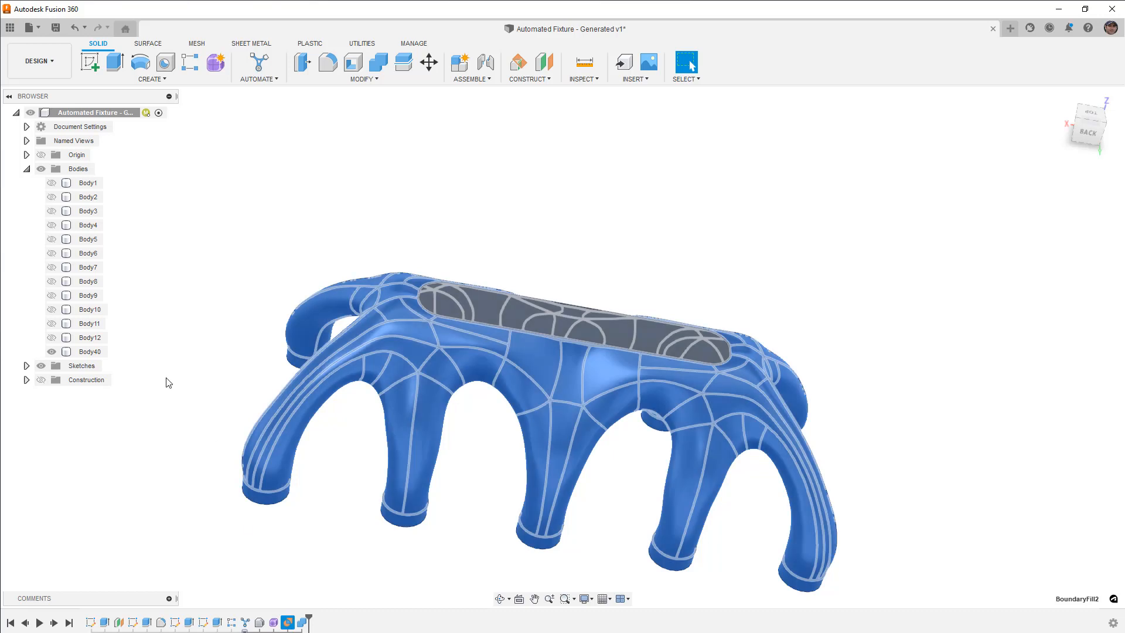
pyautogui.click(86, 353)
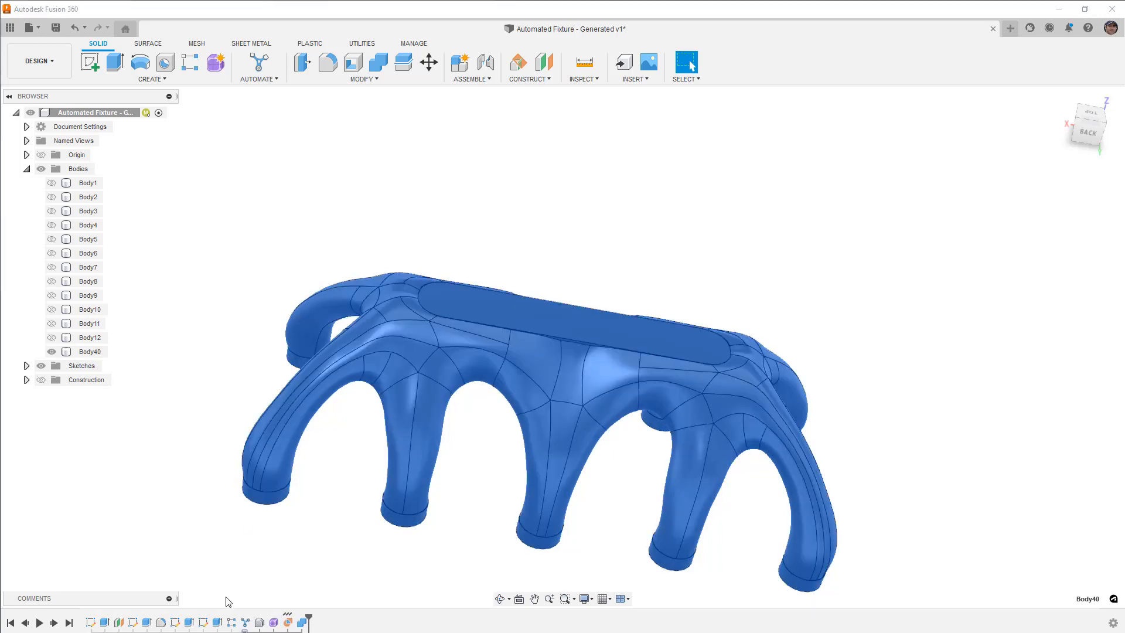
pyautogui.click(274, 622)
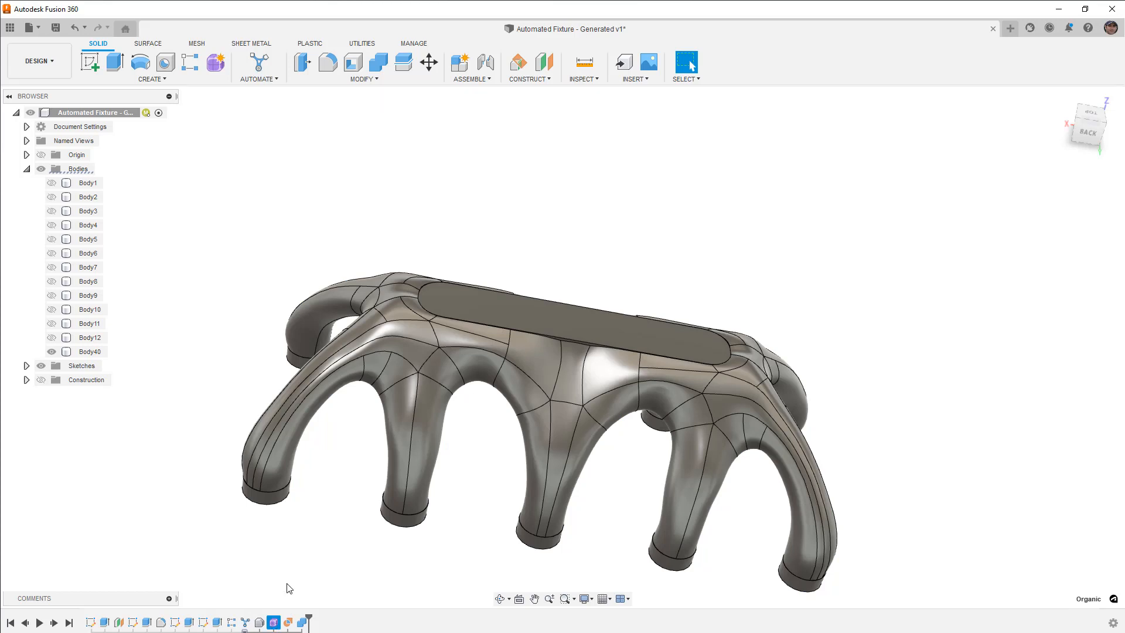
# Step: Suppress the final Combine feature and the boundary fill feature before it
pyautogui.click(301, 622)
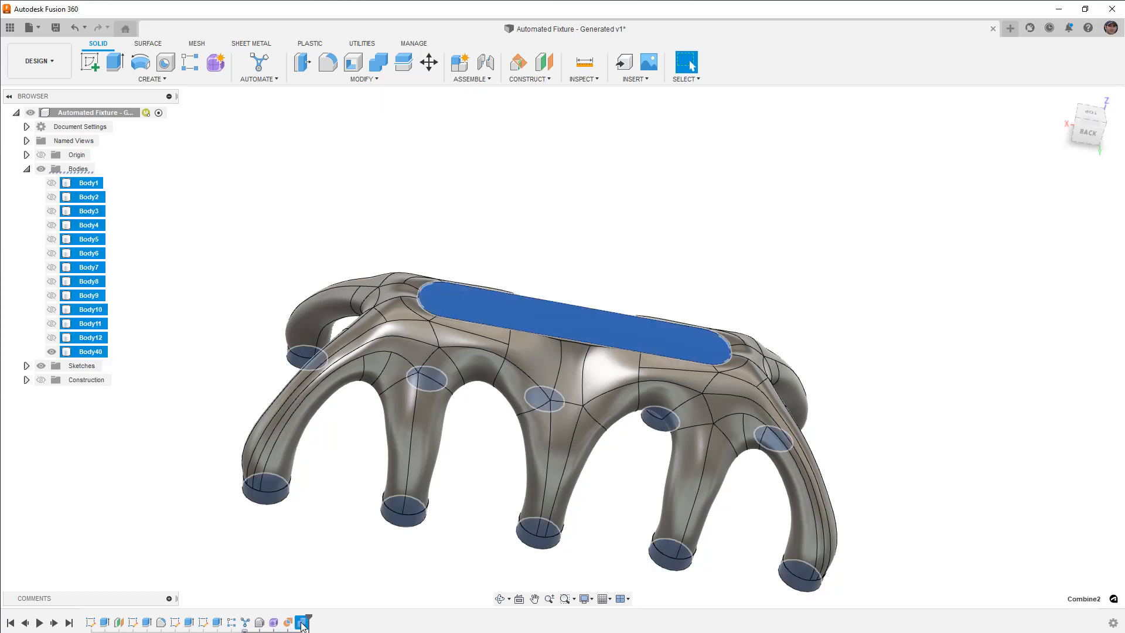
pyautogui.rightClick(303, 624)
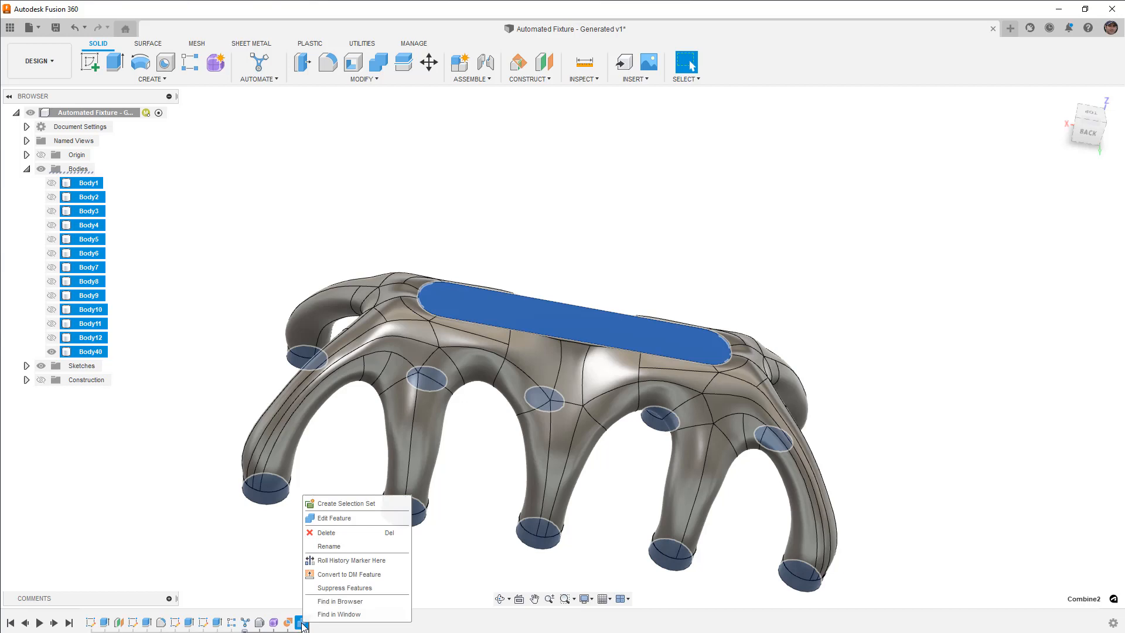
pyautogui.click(353, 588)
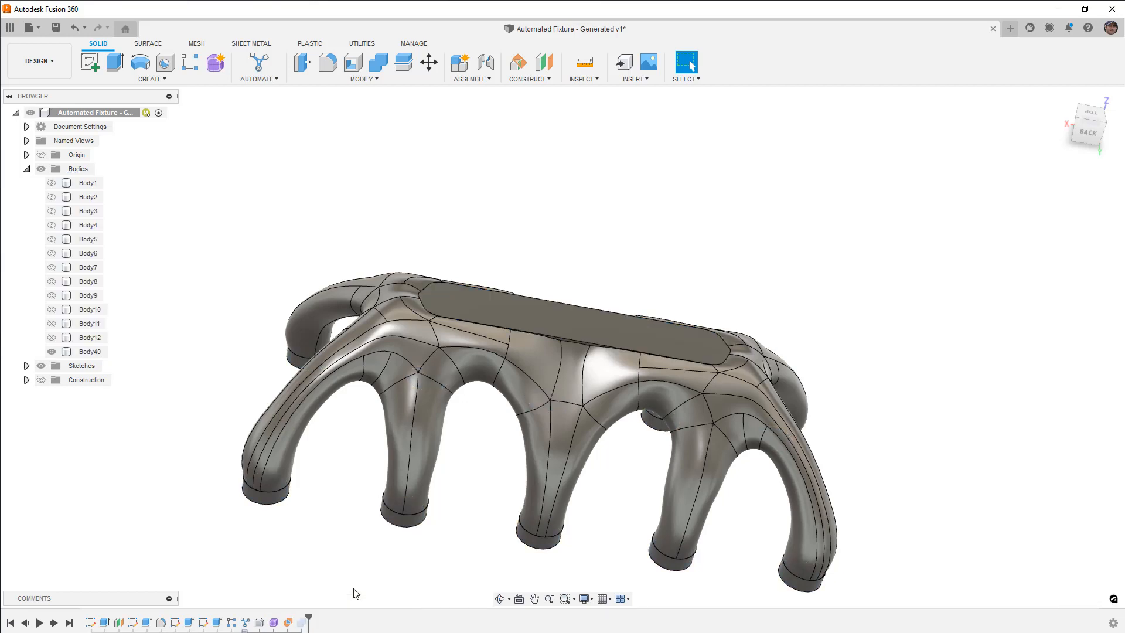
pyautogui.click(288, 622)
pyautogui.rightClick(292, 623)
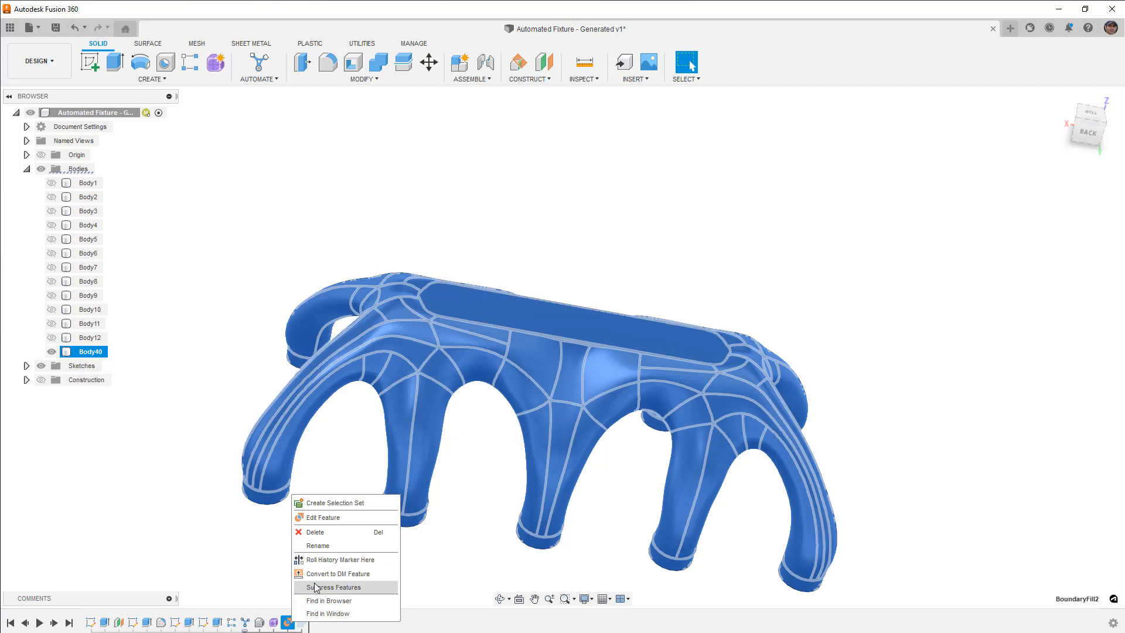
pyautogui.click(317, 587)
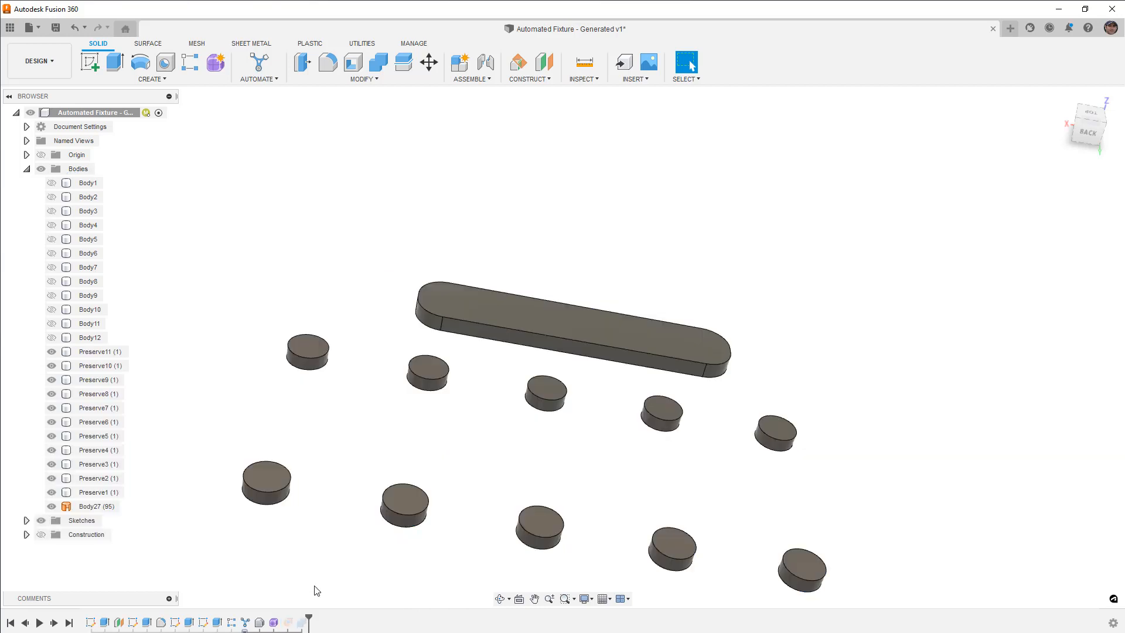
# Step: Locate the surface body Body27 and open its organic form feature for editing
pyautogui.click(89, 507)
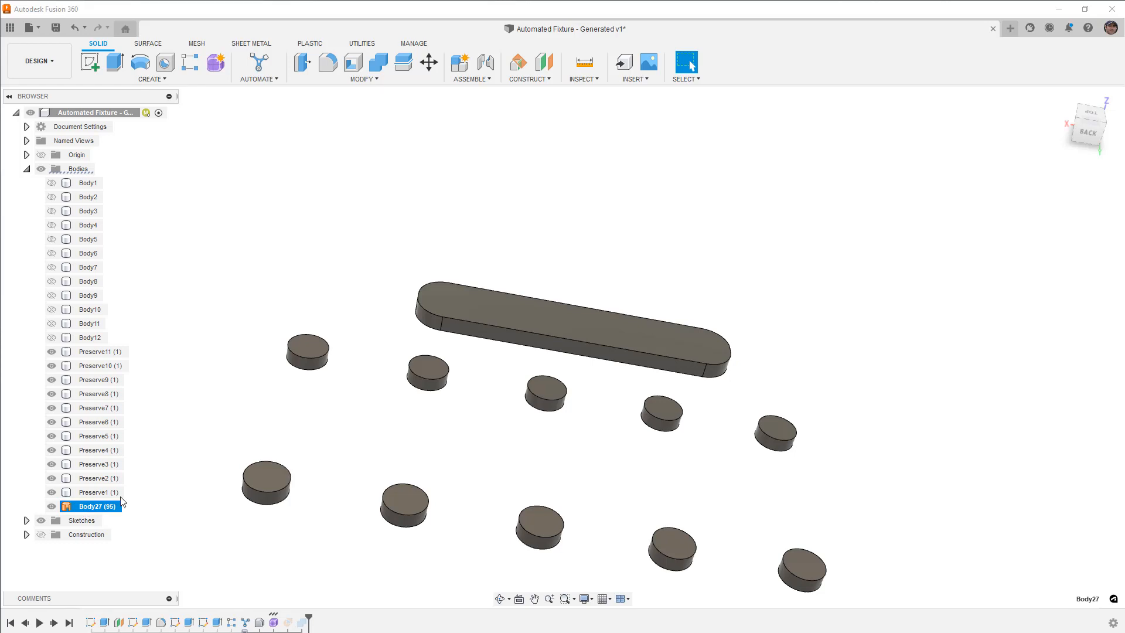
pyautogui.keyDown('shift'); pyautogui.moveTo(513, 495); pyautogui.dragTo(570, 399, button='middle'); pyautogui.keyUp('shift')
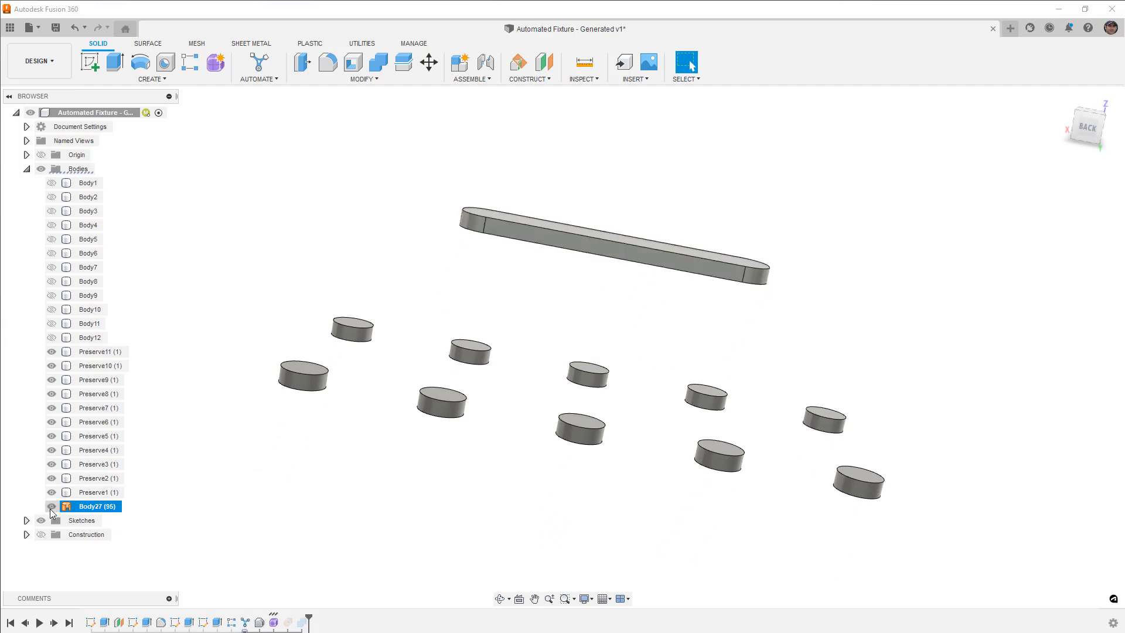
pyautogui.doubleClick(273, 622)
pyautogui.keyDown('shift'); pyautogui.moveTo(466, 433); pyautogui.dragTo(467, 432, button='middle'); pyautogui.keyUp('shift')
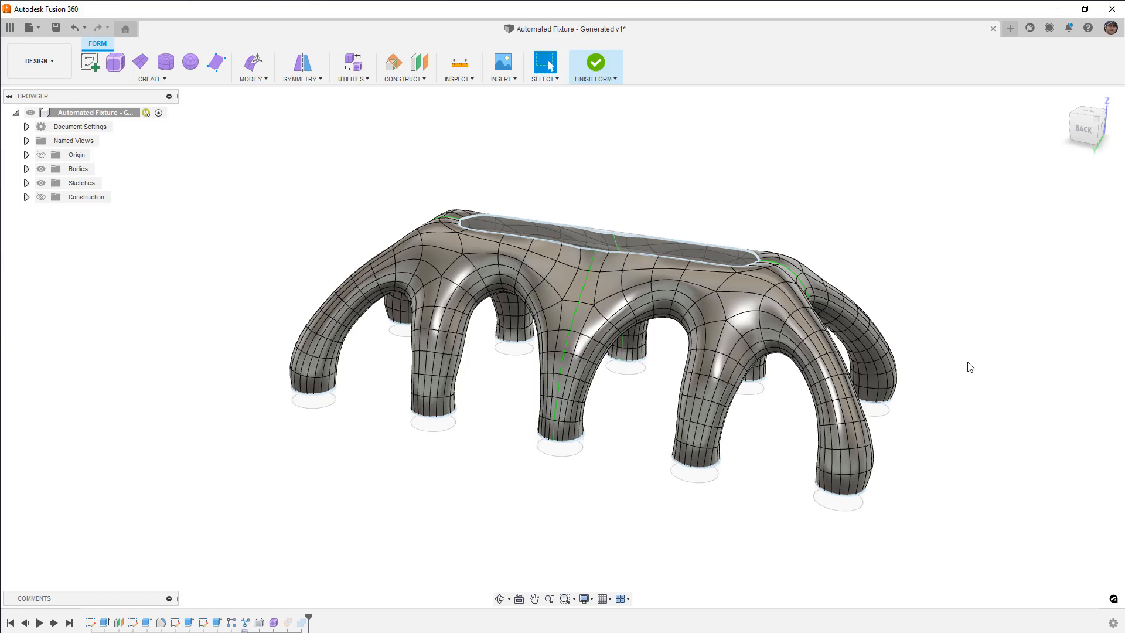
# Step: Examine the junction between the form's lower leg edge and its preserved disc from the back view
pyautogui.click(1085, 130)
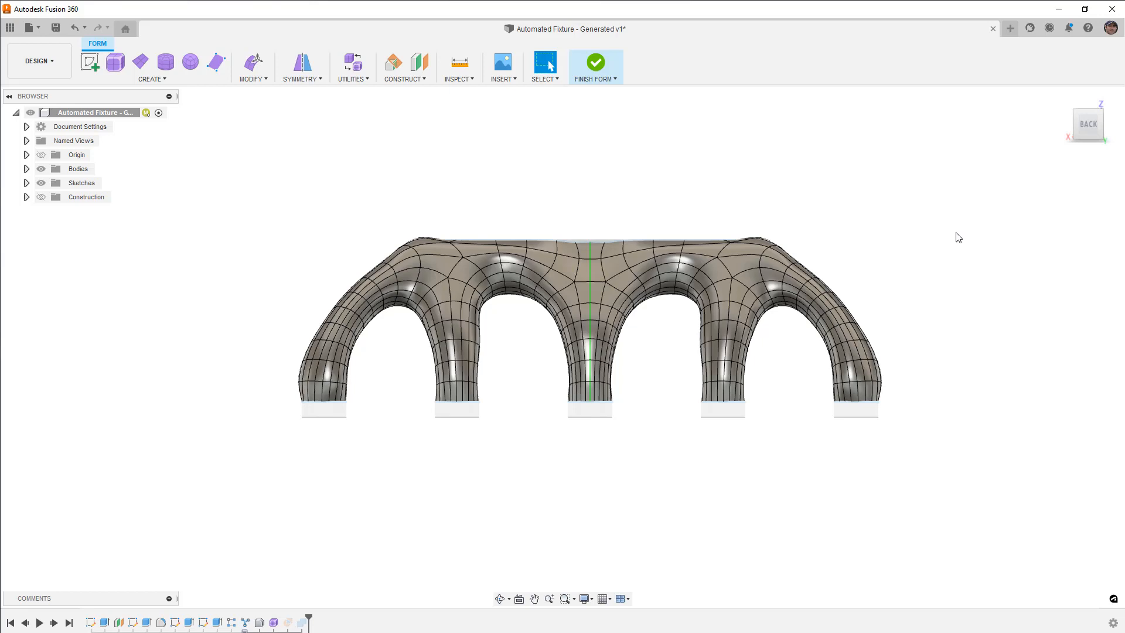
pyautogui.scroll(4, 849, 408)
pyautogui.scroll(3, 855, 403)
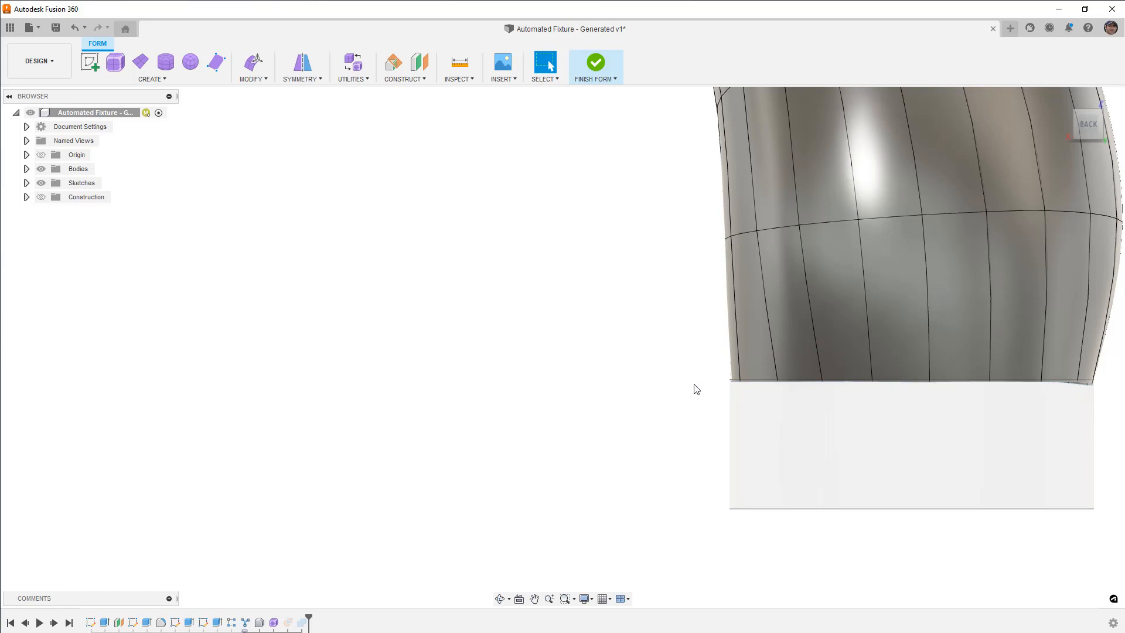
# Step: Unfreeze the entire organic form, using the body selection filter to pick Body27
pyautogui.scroll(4, 723, 396)
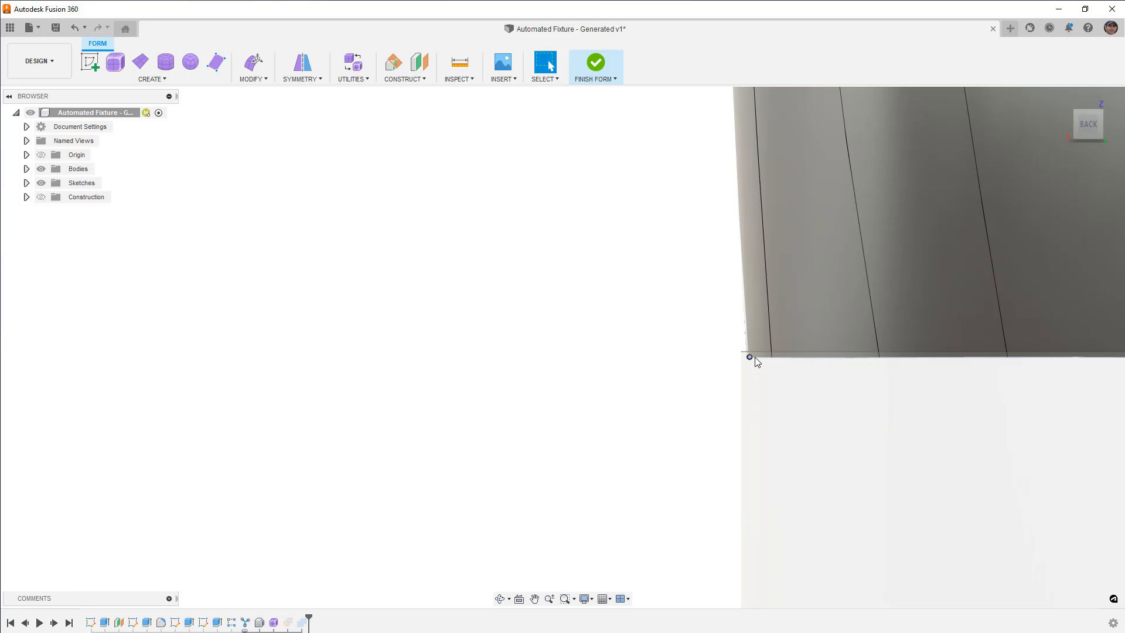
pyautogui.scroll(3, 754, 359)
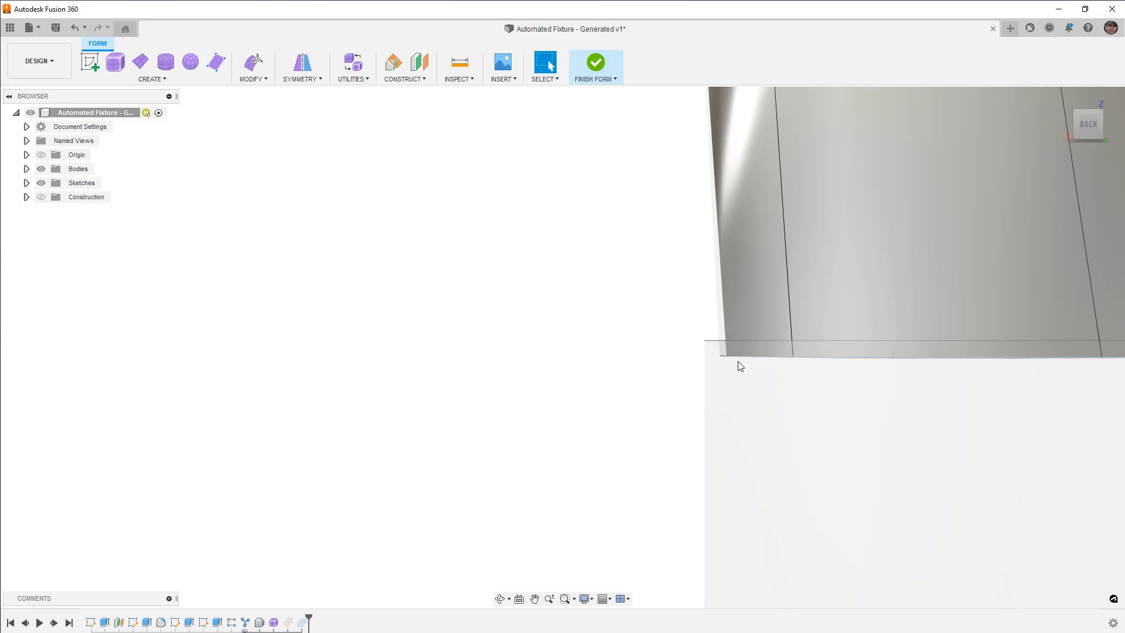
pyautogui.scroll(-5, 740, 367)
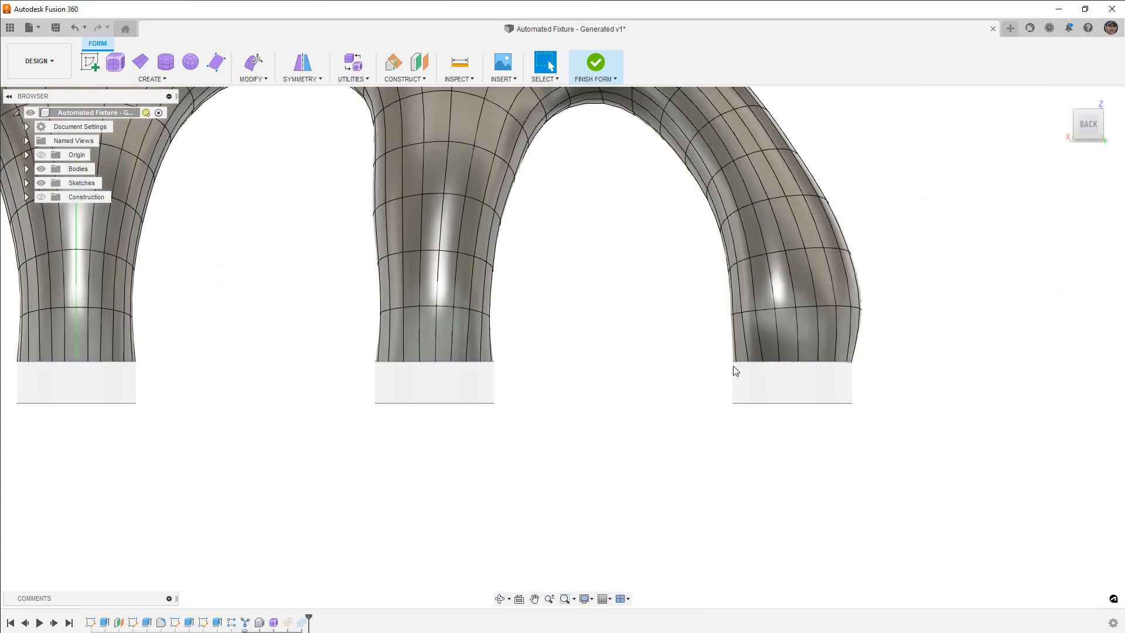
pyautogui.scroll(-3, 735, 370)
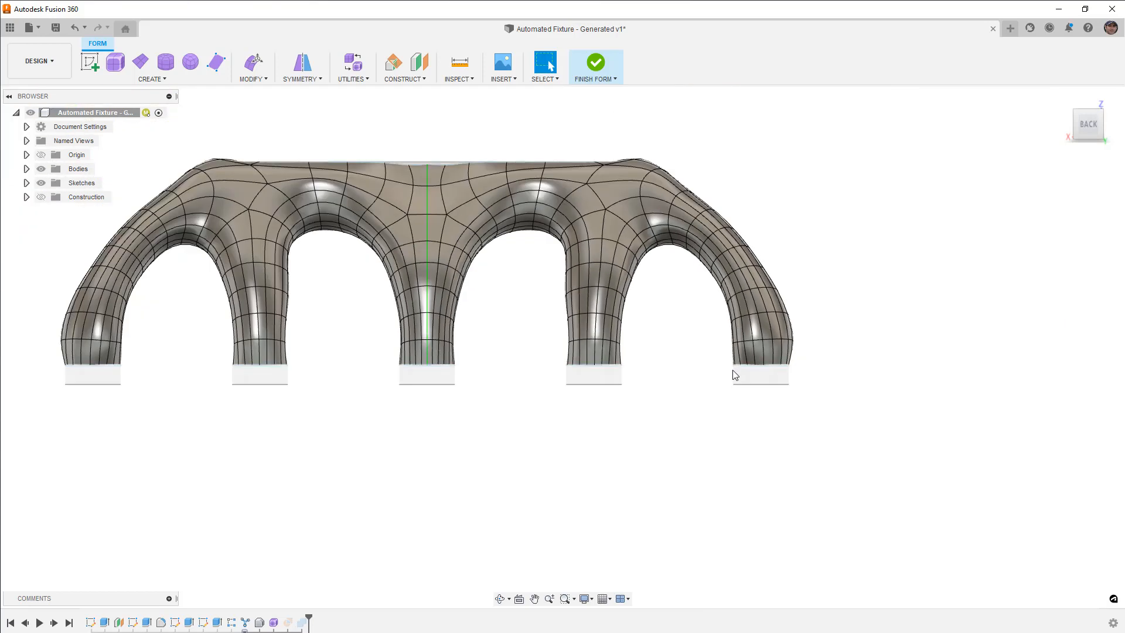
pyautogui.click(250, 78)
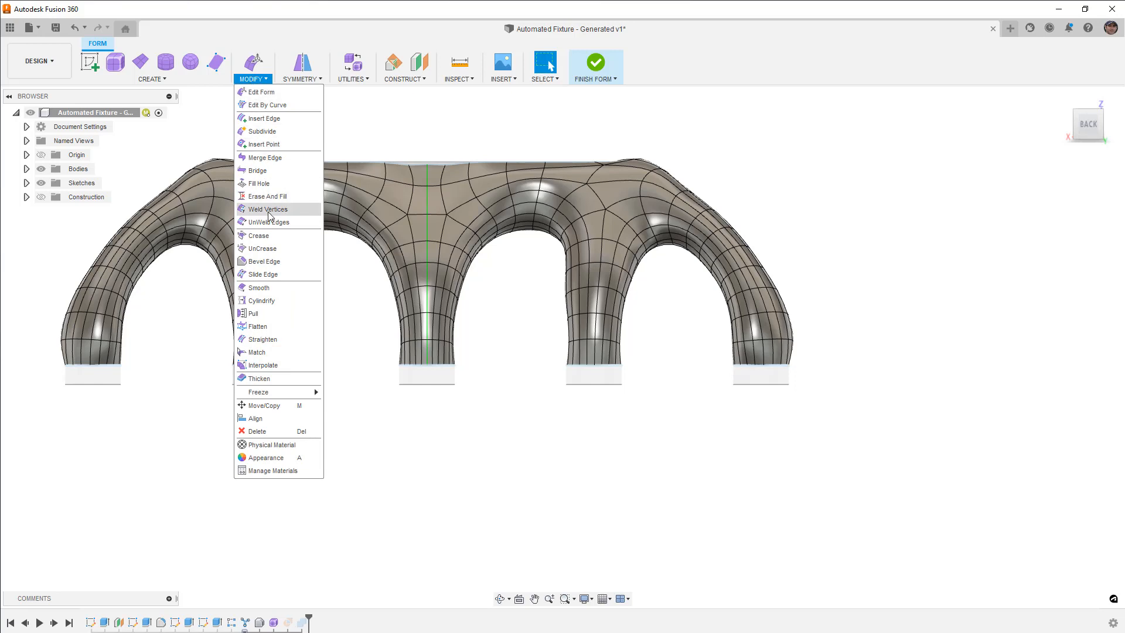
pyautogui.moveTo(296, 392)
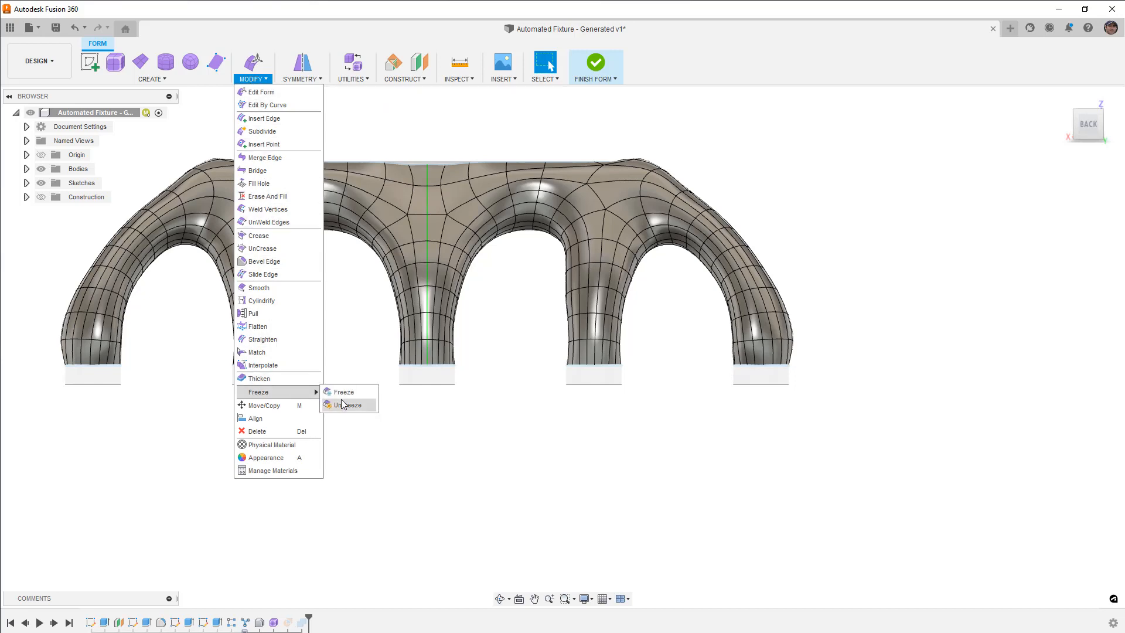
pyautogui.click(346, 406)
pyautogui.scroll(-2, 677, 440)
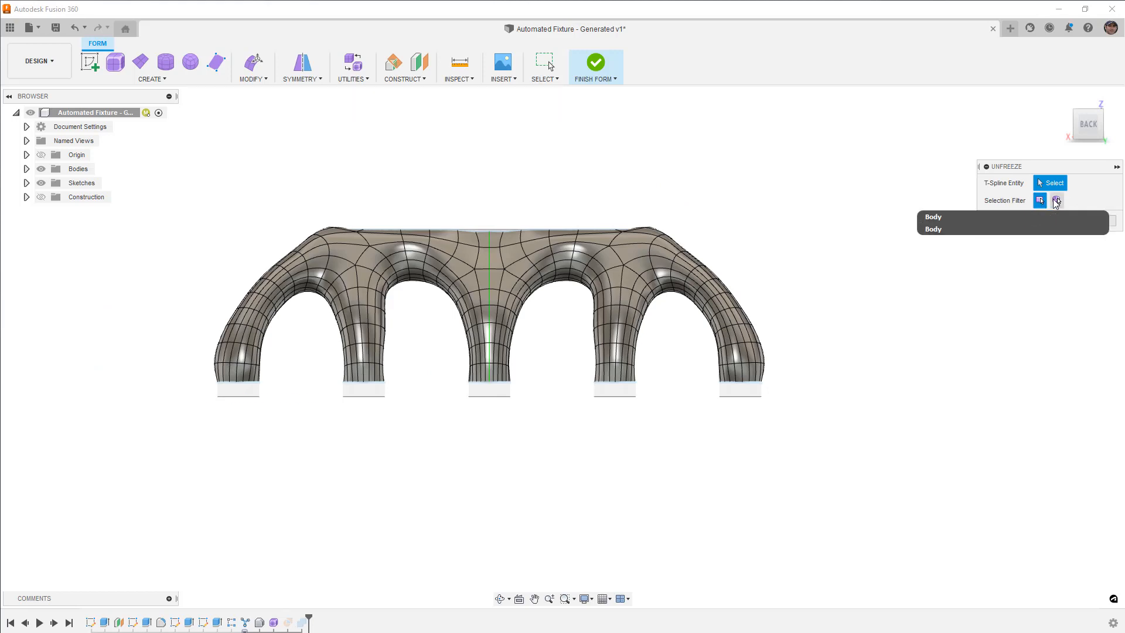
pyautogui.click(1056, 201)
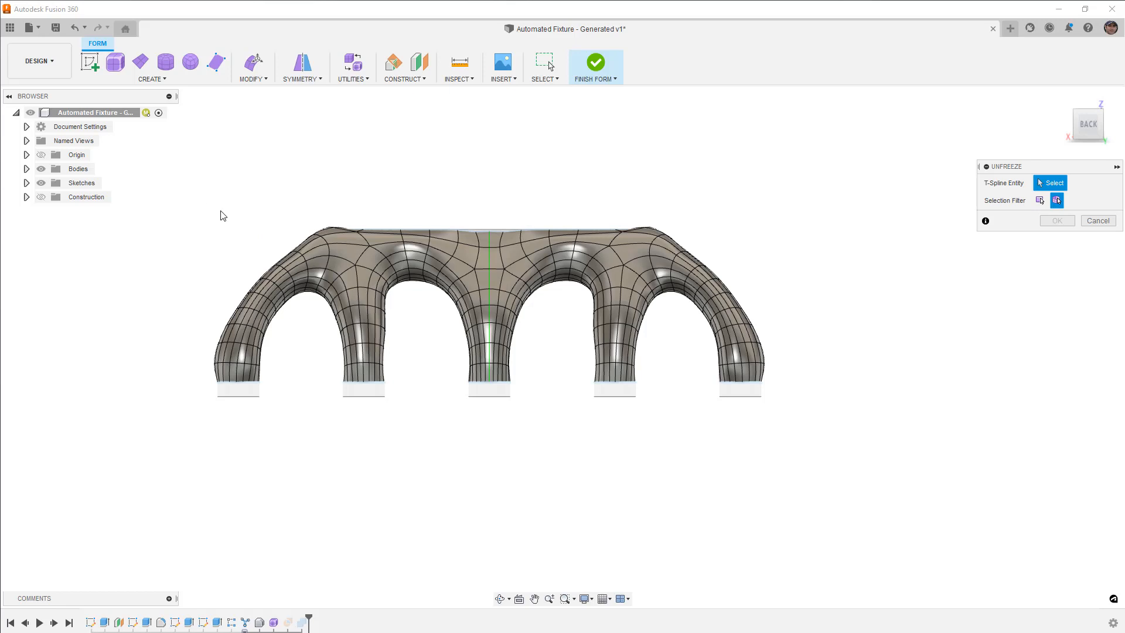
pyautogui.click(342, 243)
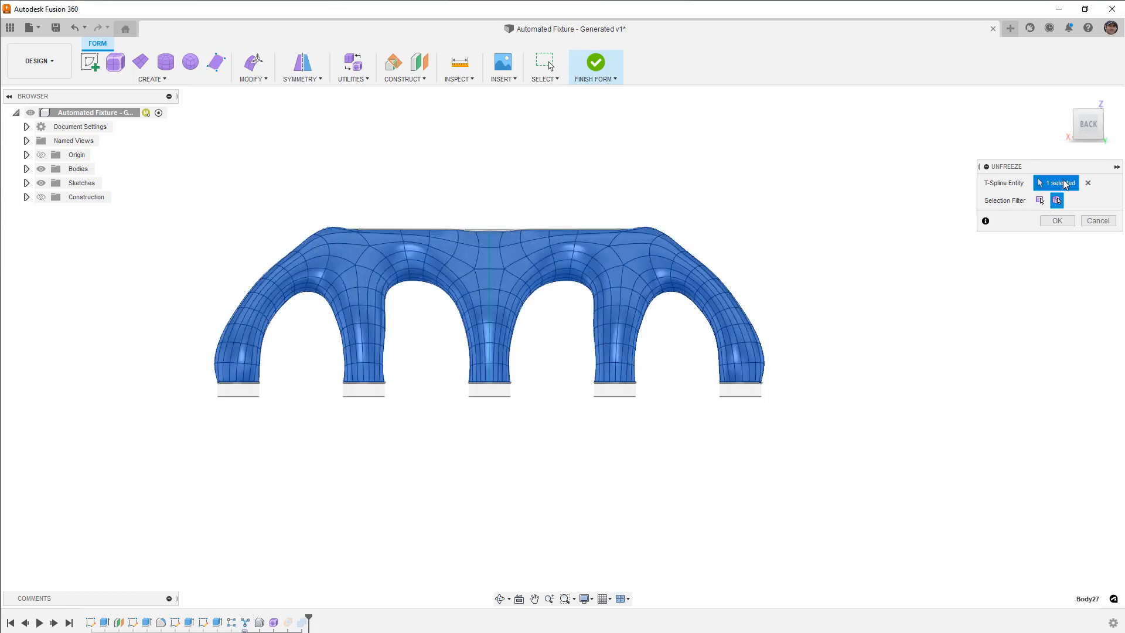
pyautogui.click(1057, 220)
# Step: Try to move the bottom edge loop of an outer leg upward by about 3 mm
pyautogui.scroll(8, 741, 388)
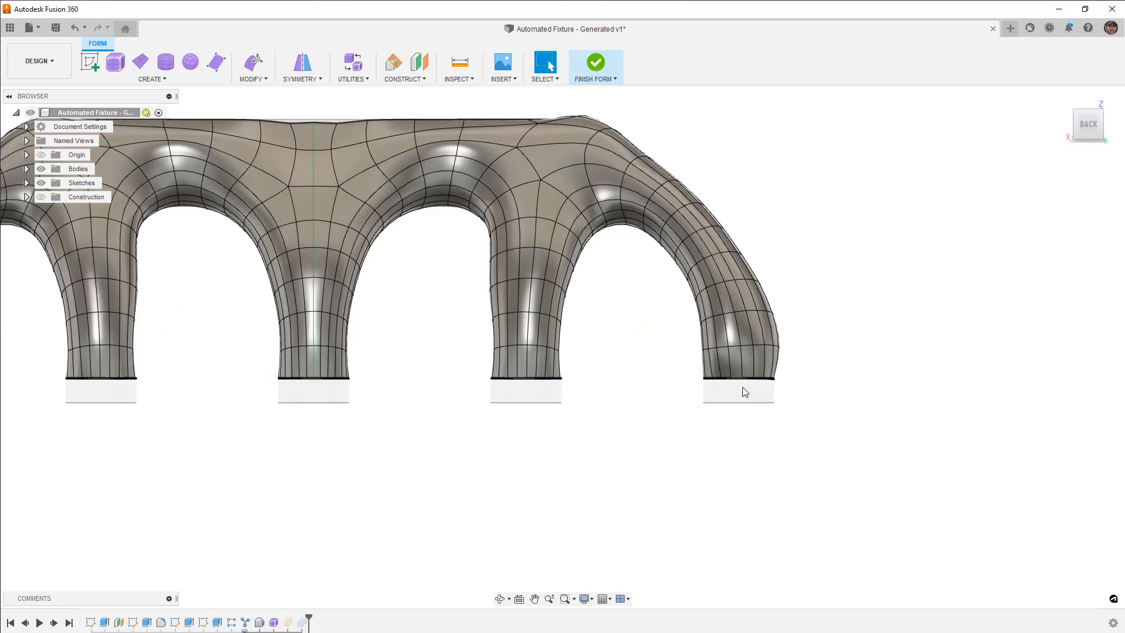
pyautogui.doubleClick(732, 376)
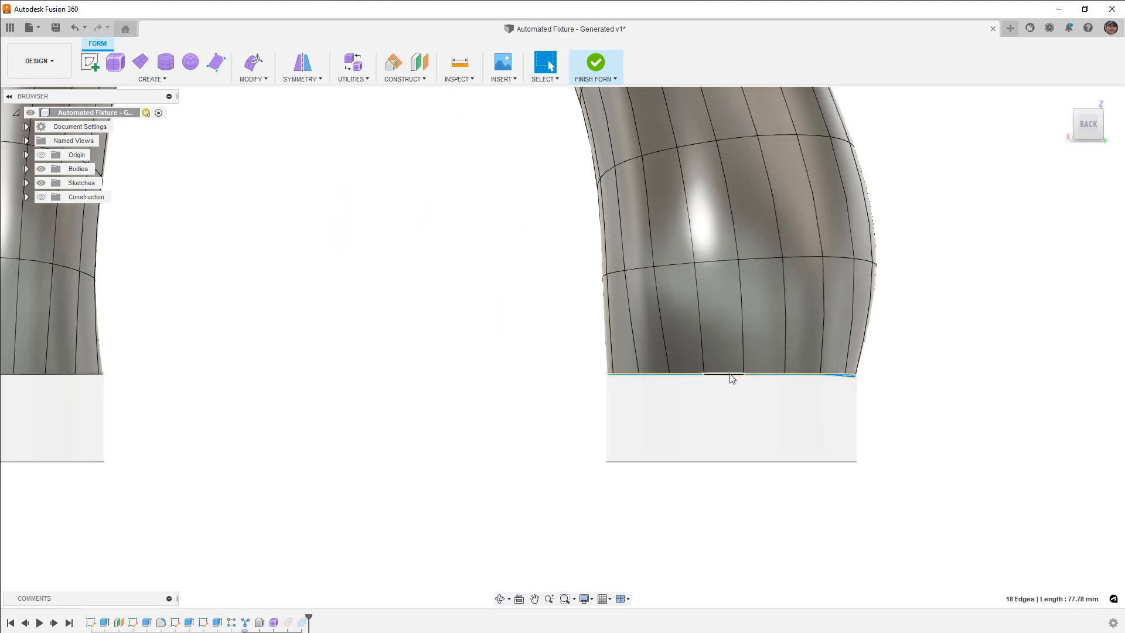
pyautogui.click(253, 62)
pyautogui.moveTo(720, 360); pyautogui.dragTo(724, 325)
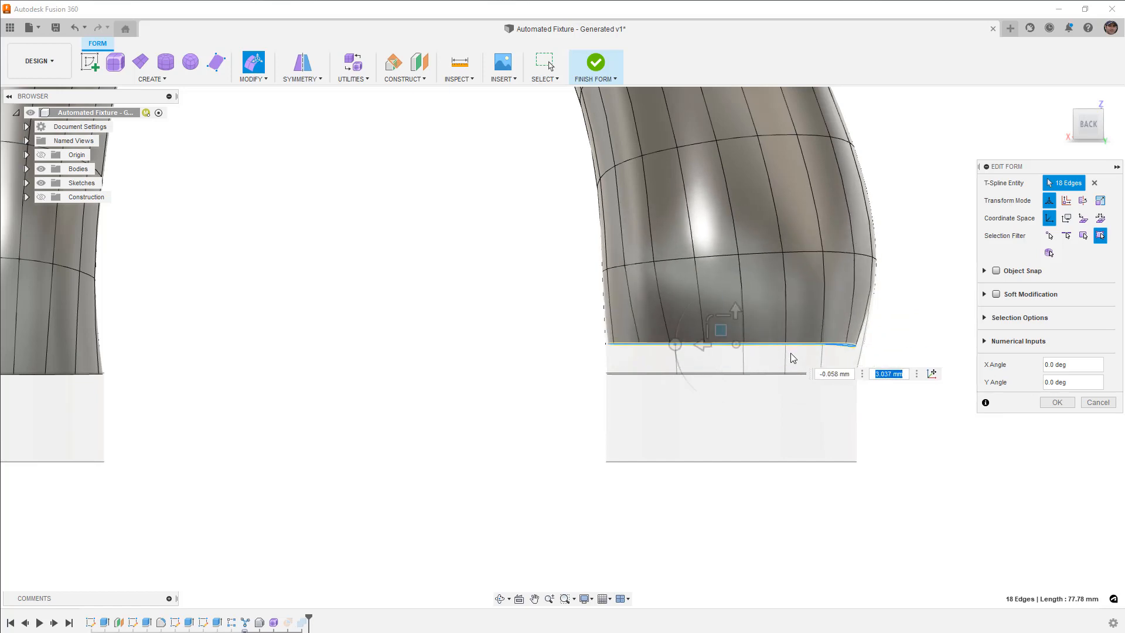
pyautogui.hotkey('ctrl', 'z')
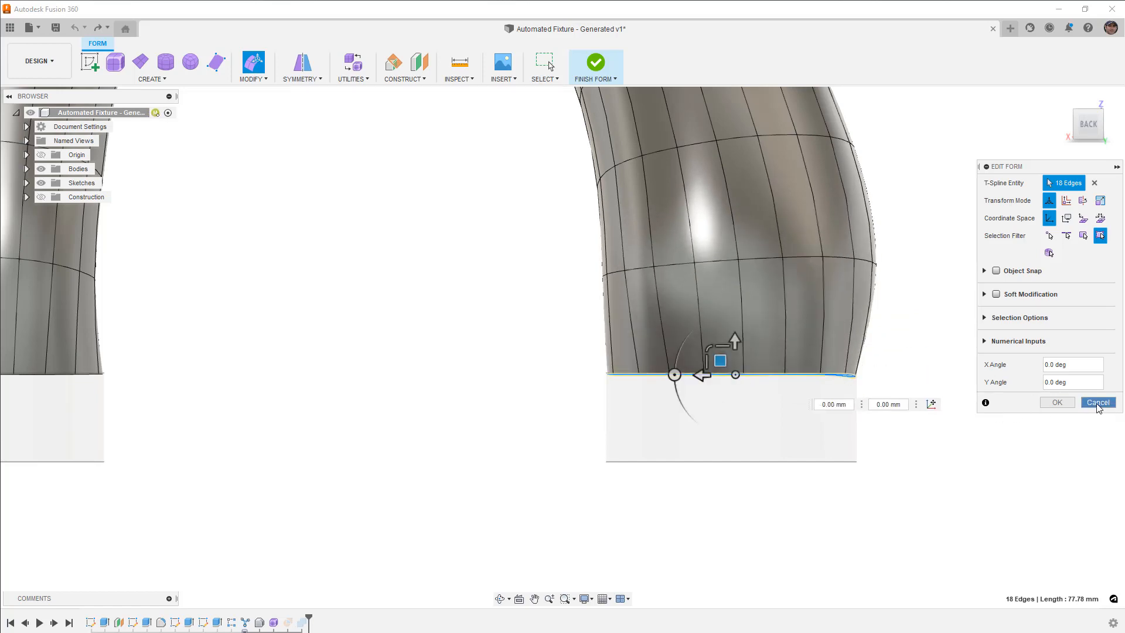
pyautogui.click(1097, 403)
pyautogui.scroll(-10, 799, 316)
pyautogui.keyDown('shift'); pyautogui.moveTo(818, 331); pyautogui.dragTo(841, 369, button='middle'); pyautogui.keyUp('shift')
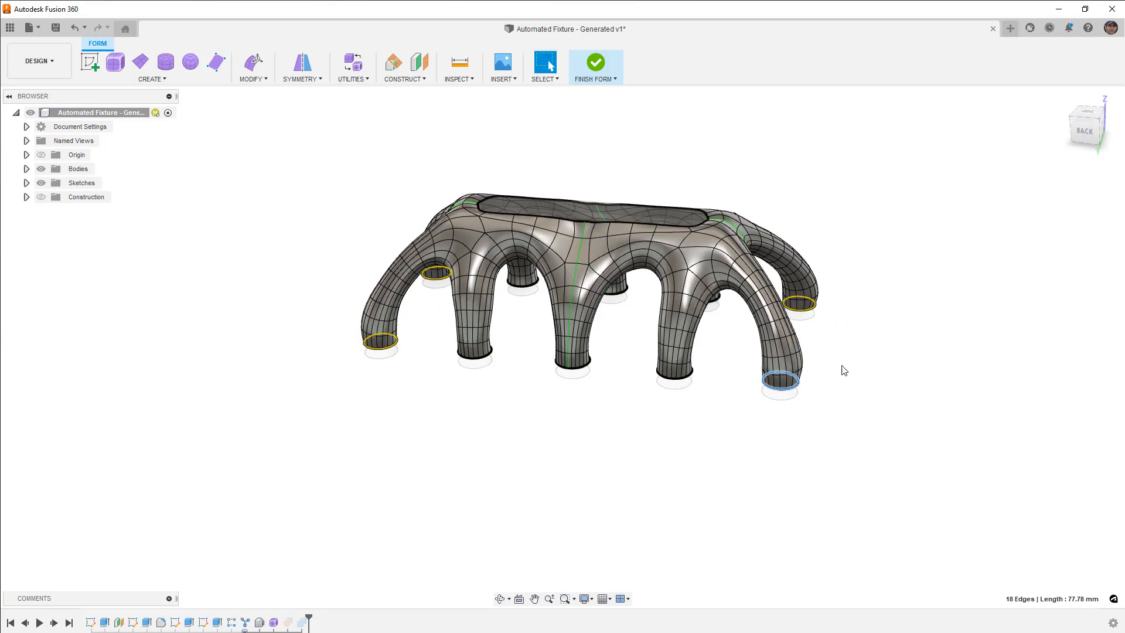
pyautogui.click(903, 390)
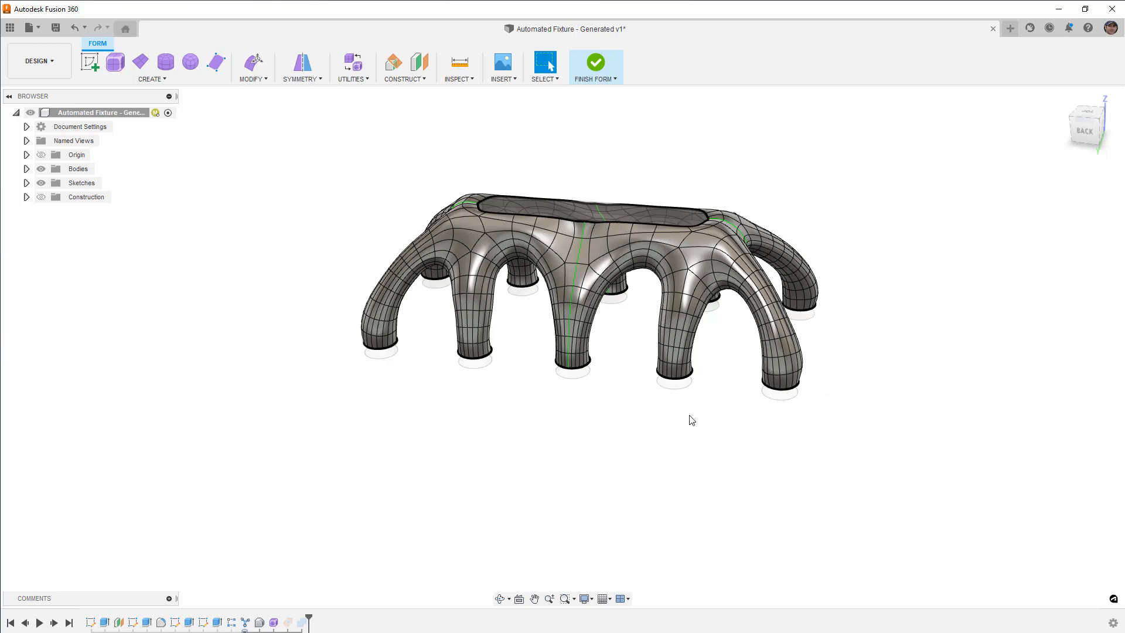
# Step: Try to pull one vertex of the outer leg's bottom rim outward about 62 mm, and check the available symmetry commands
pyautogui.scroll(3, 785, 397)
pyautogui.click(787, 387)
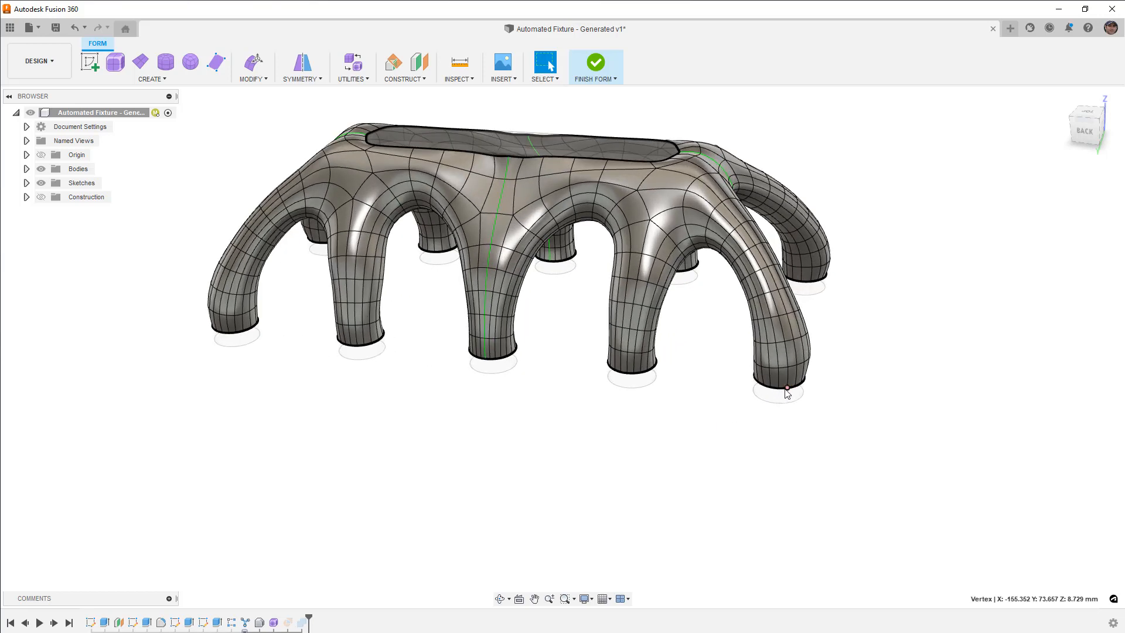
pyautogui.click(253, 62)
pyautogui.moveTo(771, 373); pyautogui.dragTo(888, 402)
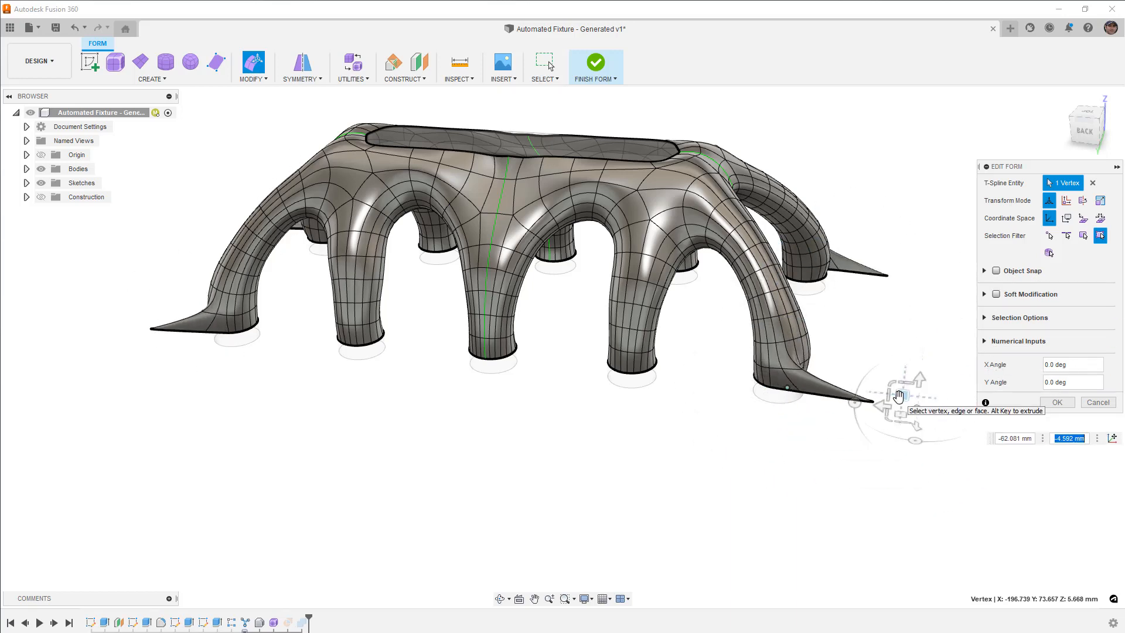
pyautogui.click(1098, 402)
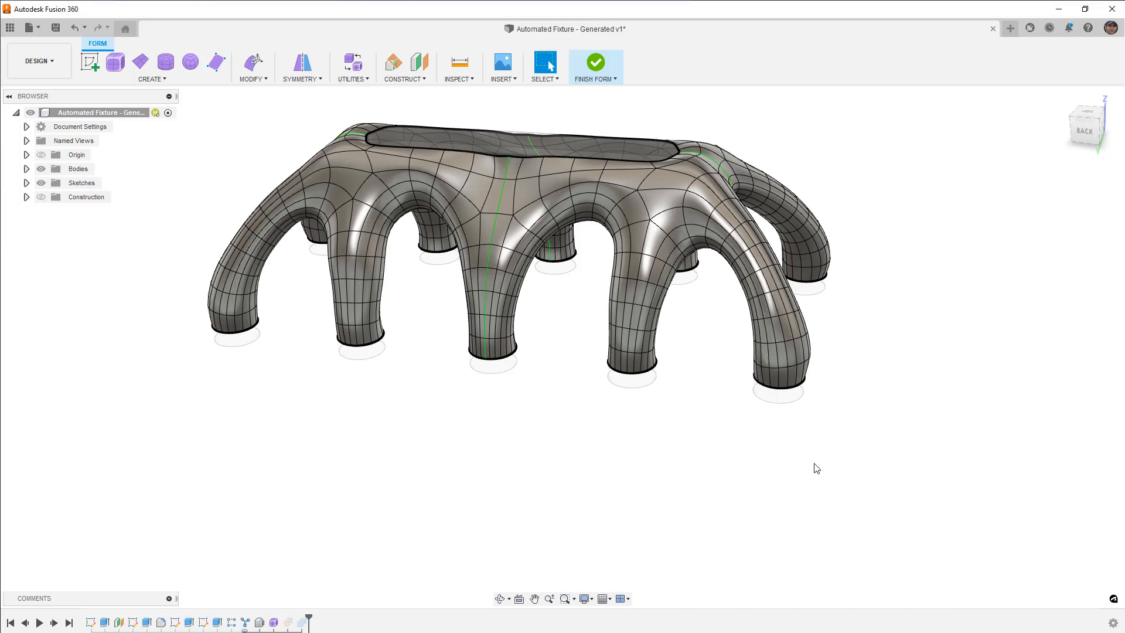
pyautogui.click(302, 78)
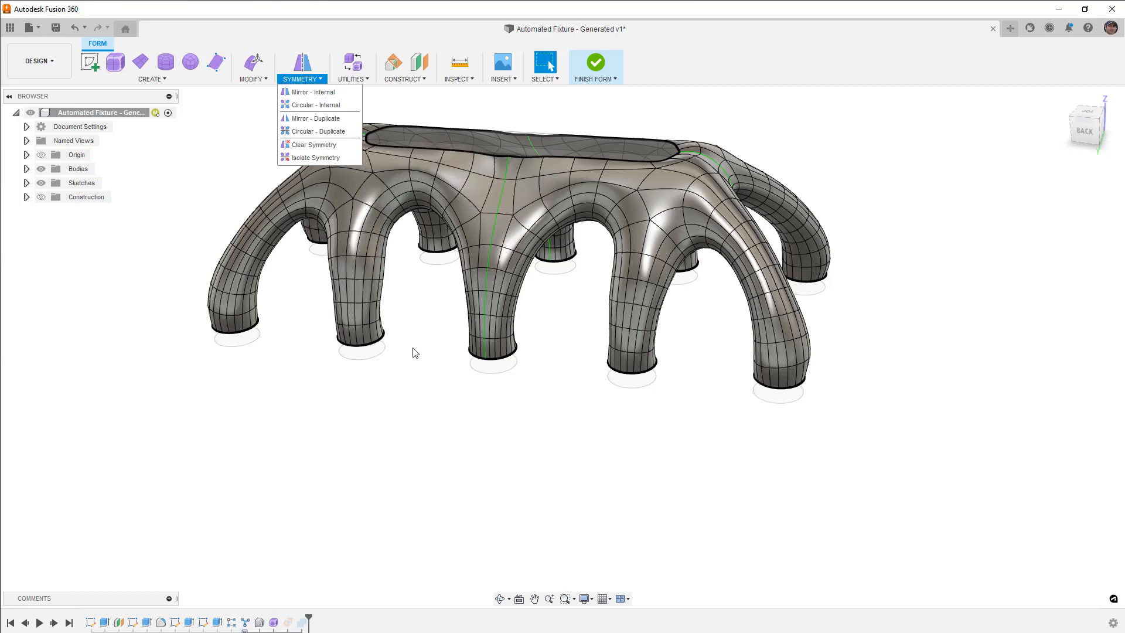
pyautogui.click(484, 405)
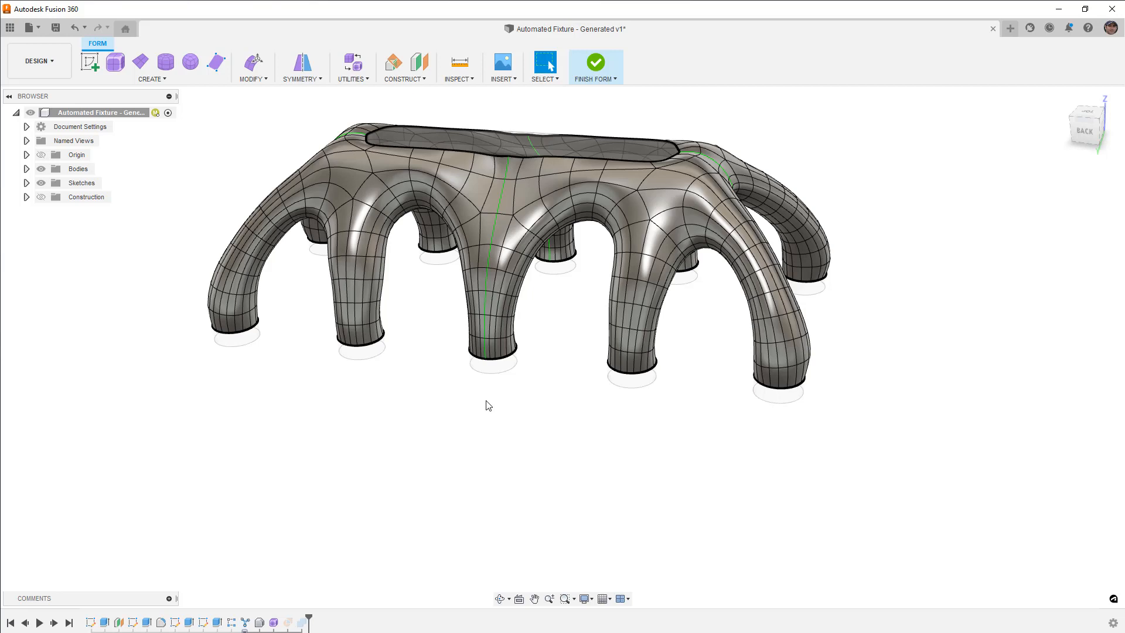
# Step: Extrude the edge loop of the form's top opening straight up by 15 mm
pyautogui.doubleClick(554, 158)
pyautogui.click(255, 63)
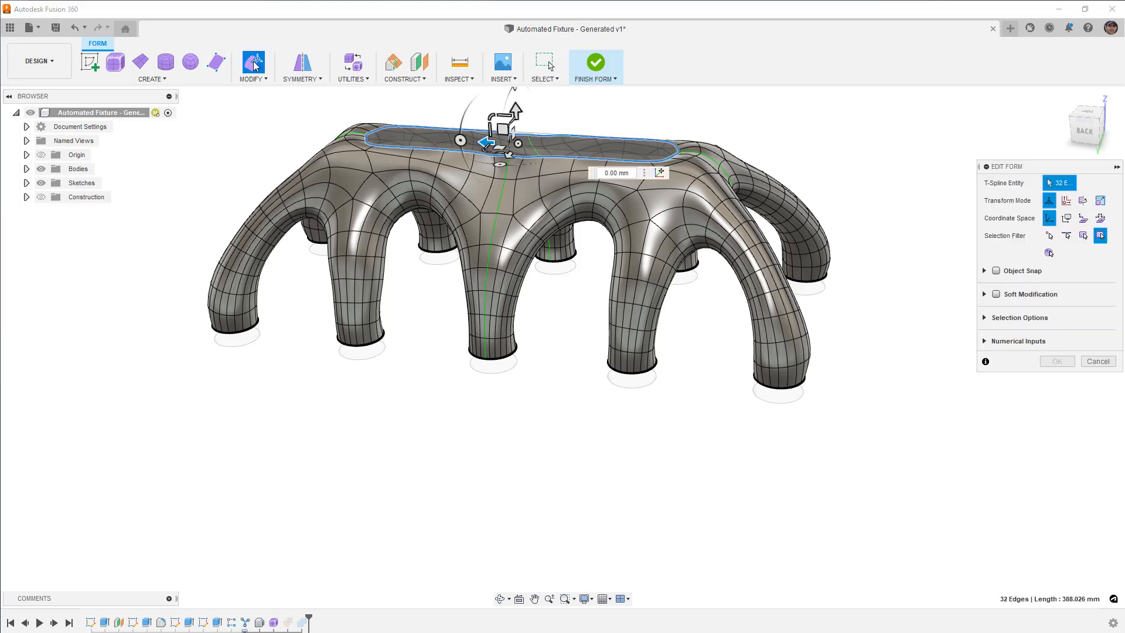
pyautogui.click(1082, 135)
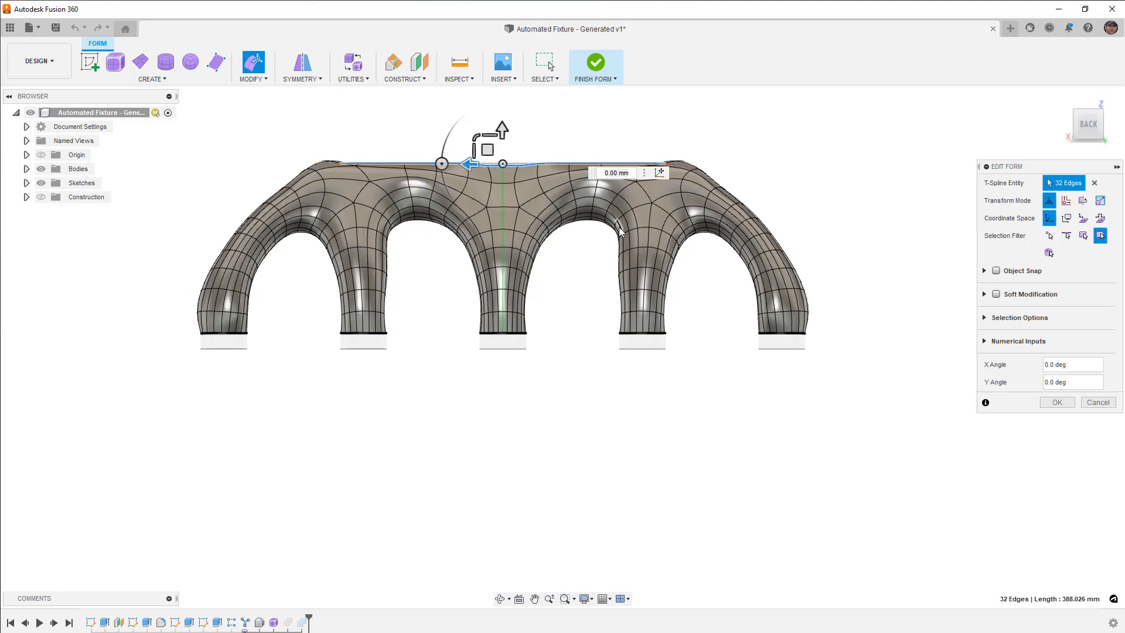
pyautogui.keyDown('alt'); pyautogui.moveTo(505, 269); pyautogui.dragTo(508, 237); pyautogui.keyUp('alt')
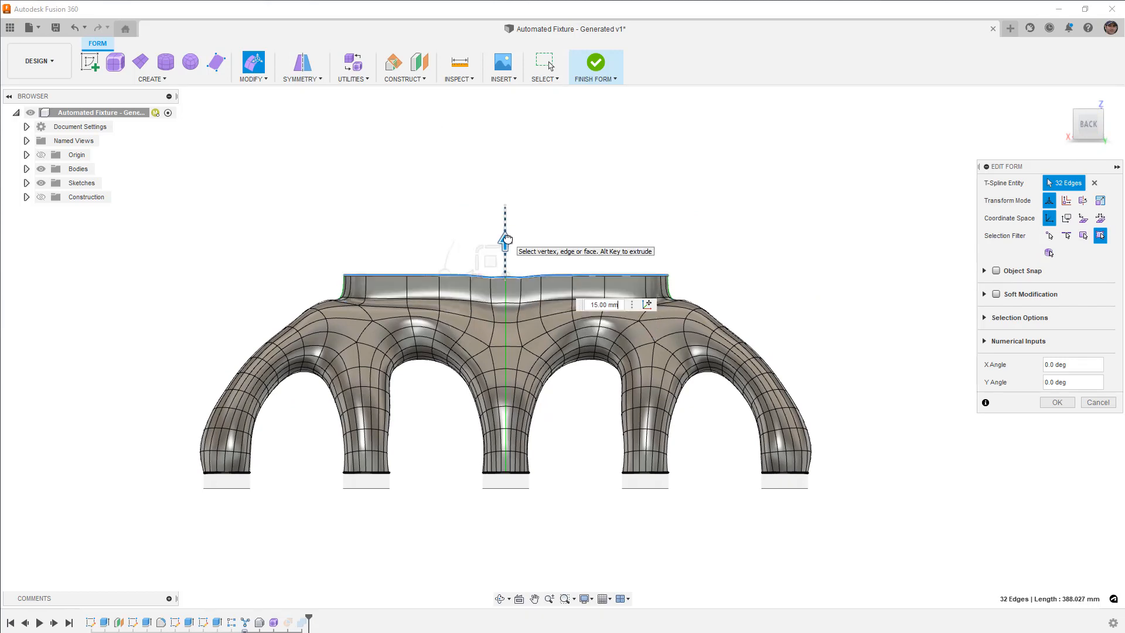
# Step: Flatten the extruded top edge loop vertically so that all its edges are level
pyautogui.scroll(6, 506, 240)
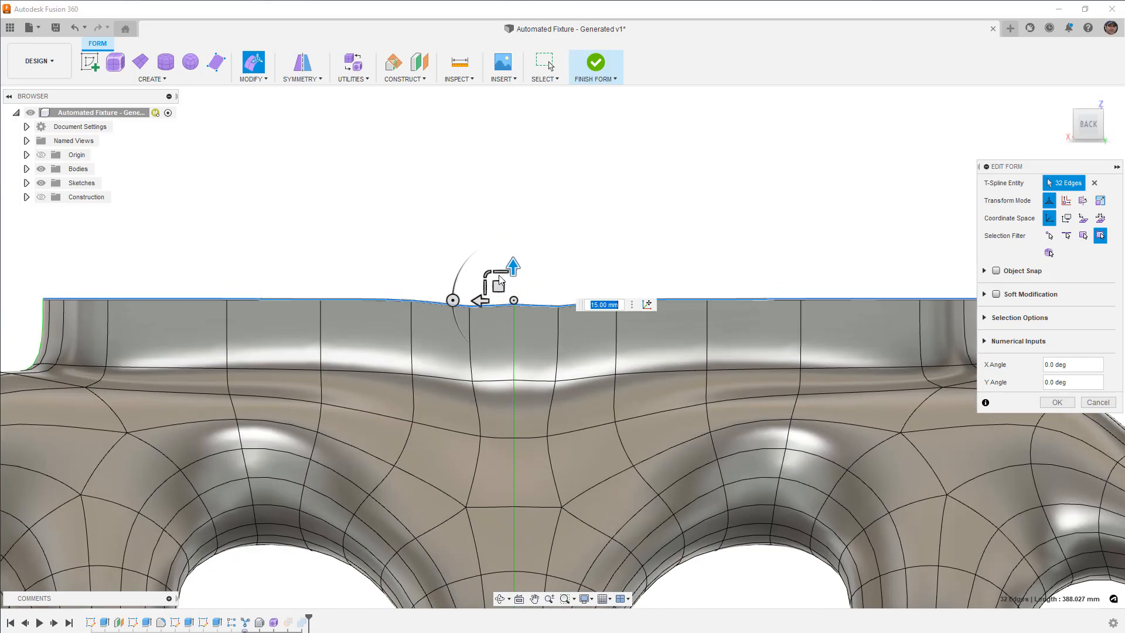
pyautogui.moveTo(497, 282); pyautogui.dragTo(501, 281)
pyautogui.press('Return')
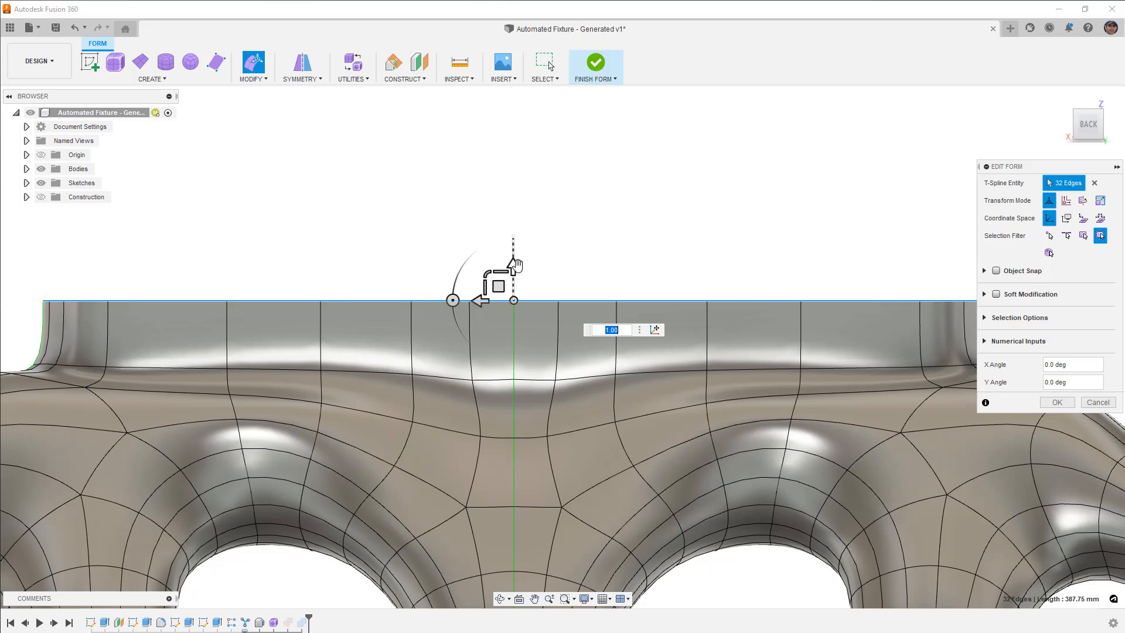
# Step: Extrude the flattened top edge loop upward another 20 mm, check the walls from several angles and accept the form edit
pyautogui.moveTo(513, 265); pyautogui.dragTo(515, 164)
pyautogui.scroll(-7, 537, 309)
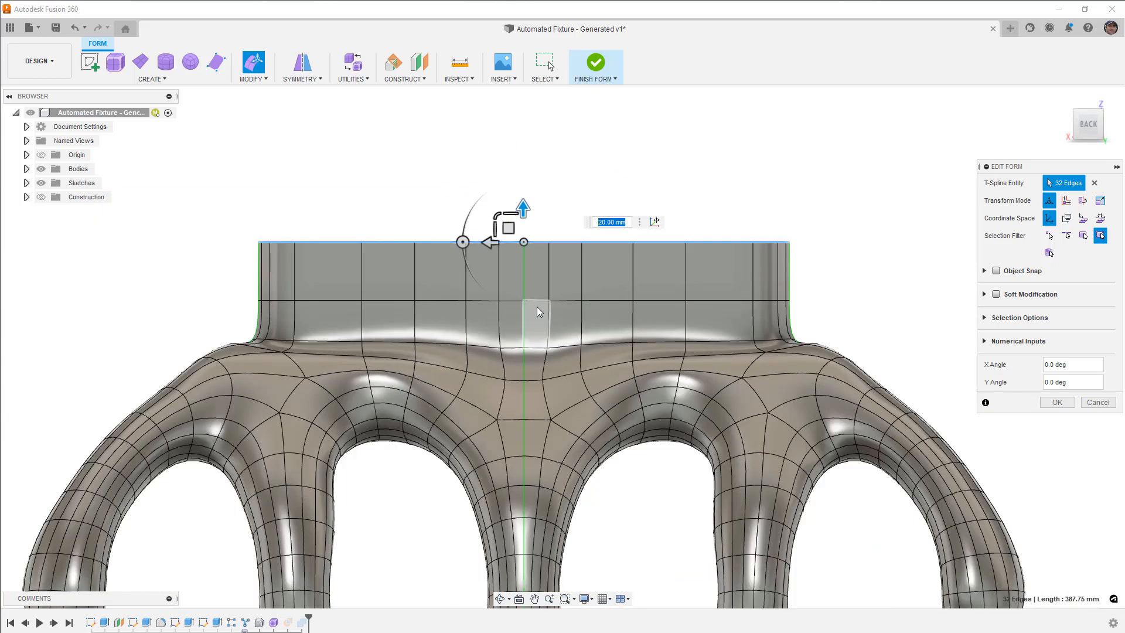
pyautogui.keyDown('shift'); pyautogui.moveTo(537, 311); pyautogui.dragTo(604, 382, button='middle'); pyautogui.keyUp('shift')
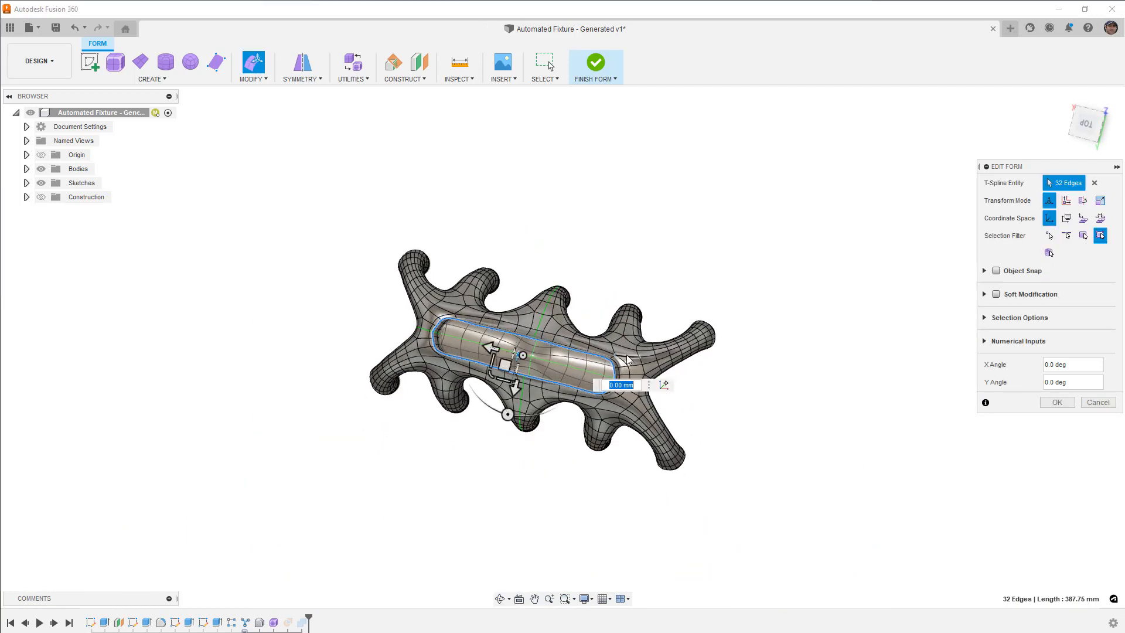
pyautogui.scroll(6, 603, 382)
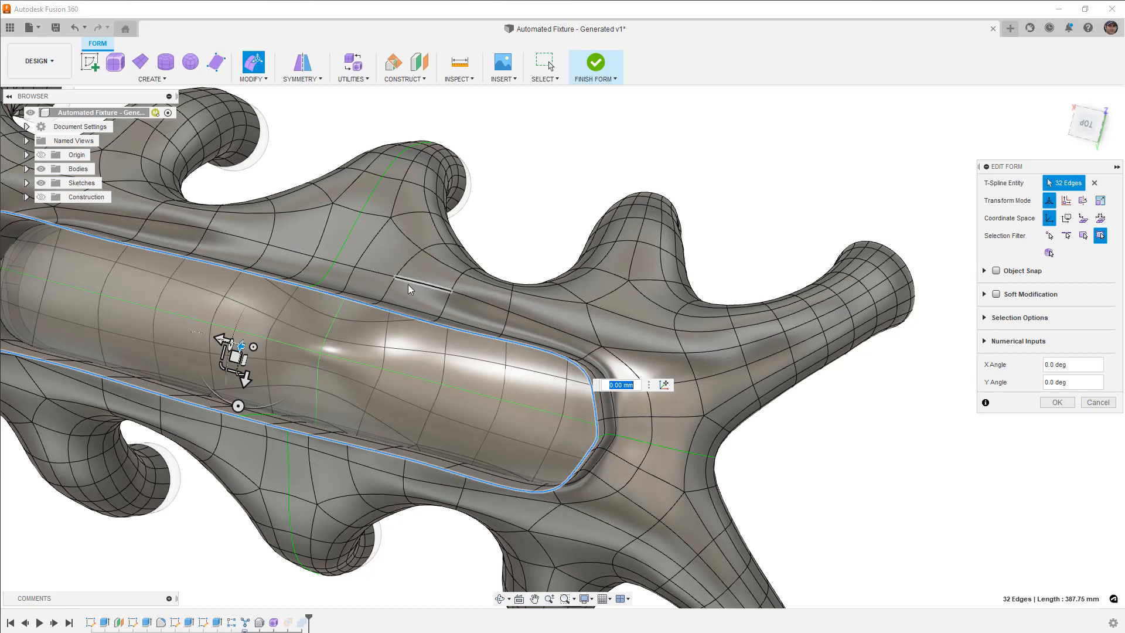
pyautogui.click(1083, 117)
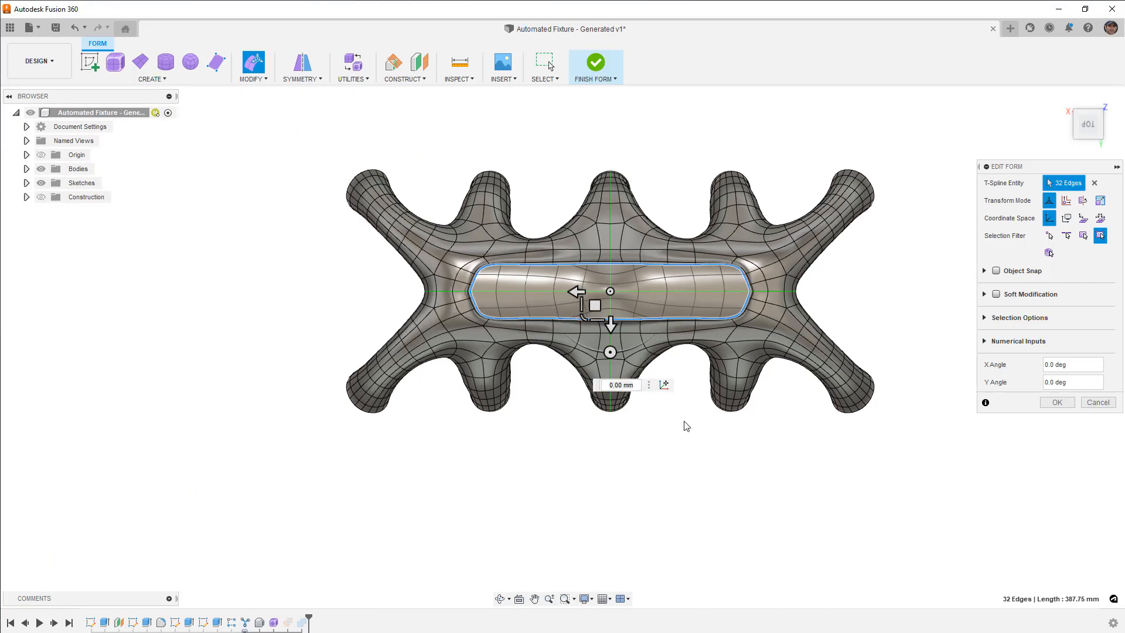
pyautogui.keyDown('shift'); pyautogui.moveTo(680, 434); pyautogui.dragTo(744, 355, button='middle'); pyautogui.keyUp('shift')
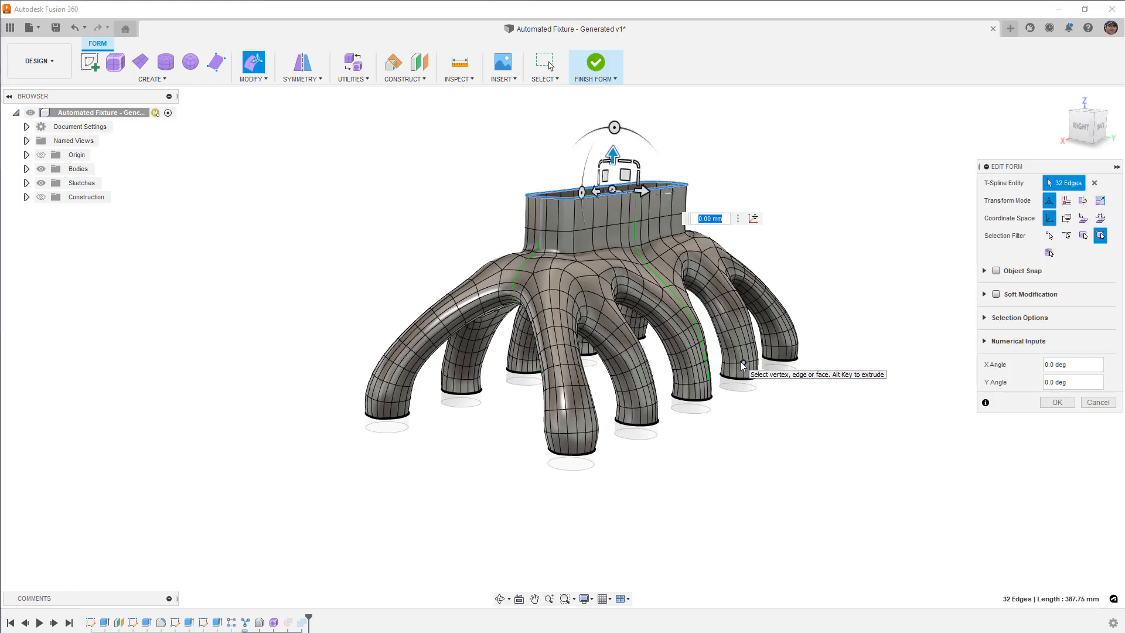
pyautogui.keyDown('shift'); pyautogui.moveTo(765, 410); pyautogui.dragTo(656, 413, button='middle'); pyautogui.keyUp('shift')
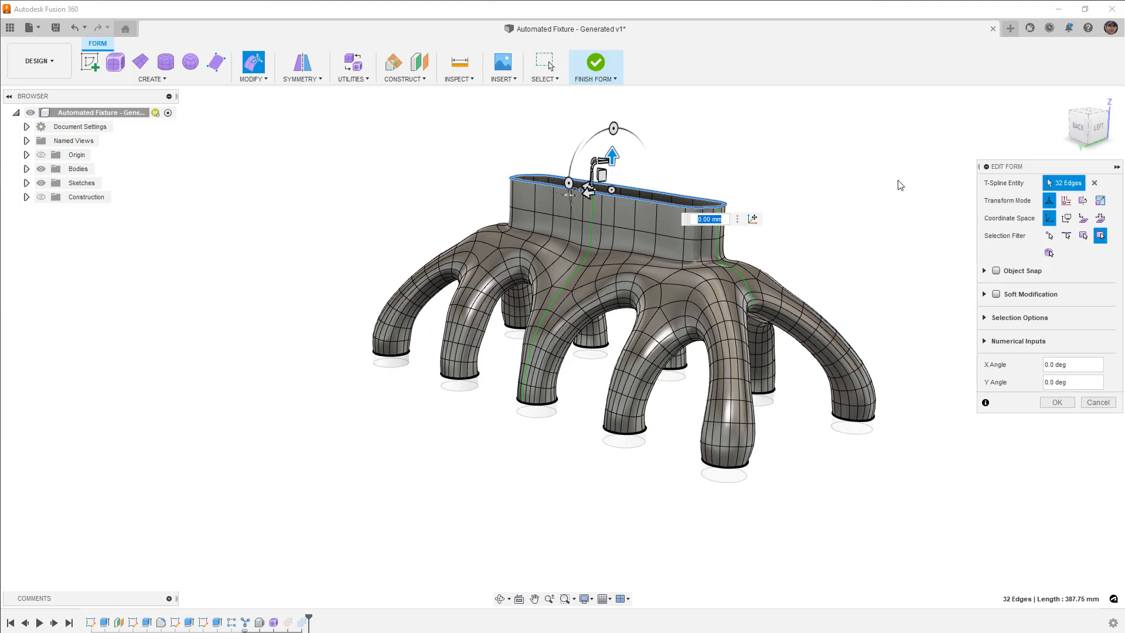
pyautogui.click(1080, 129)
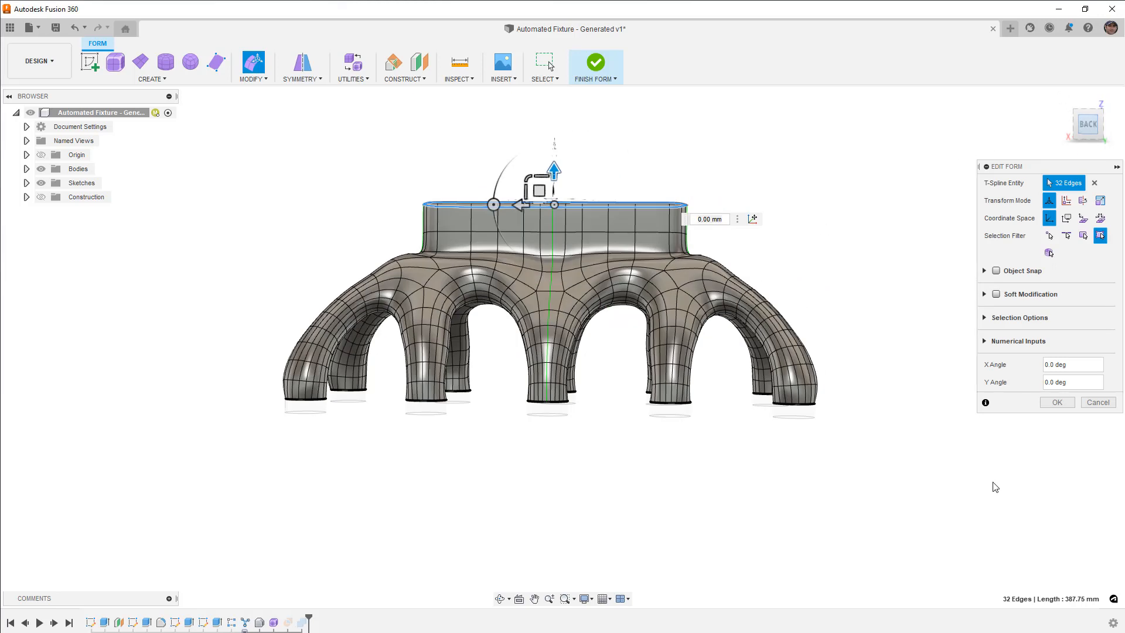
pyautogui.click(1057, 403)
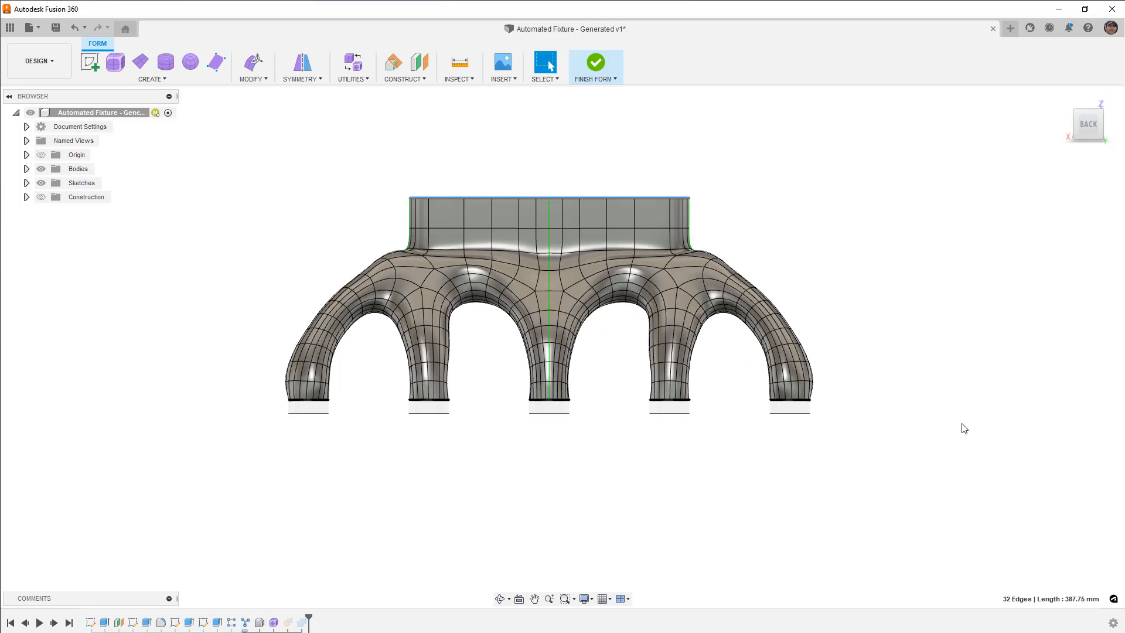
# Step: Move the bottom edge loops of all the legs slightly upward, away from the preserved pads, and accept the form edit
pyautogui.moveTo(275, 393); pyautogui.dragTo(848, 442)
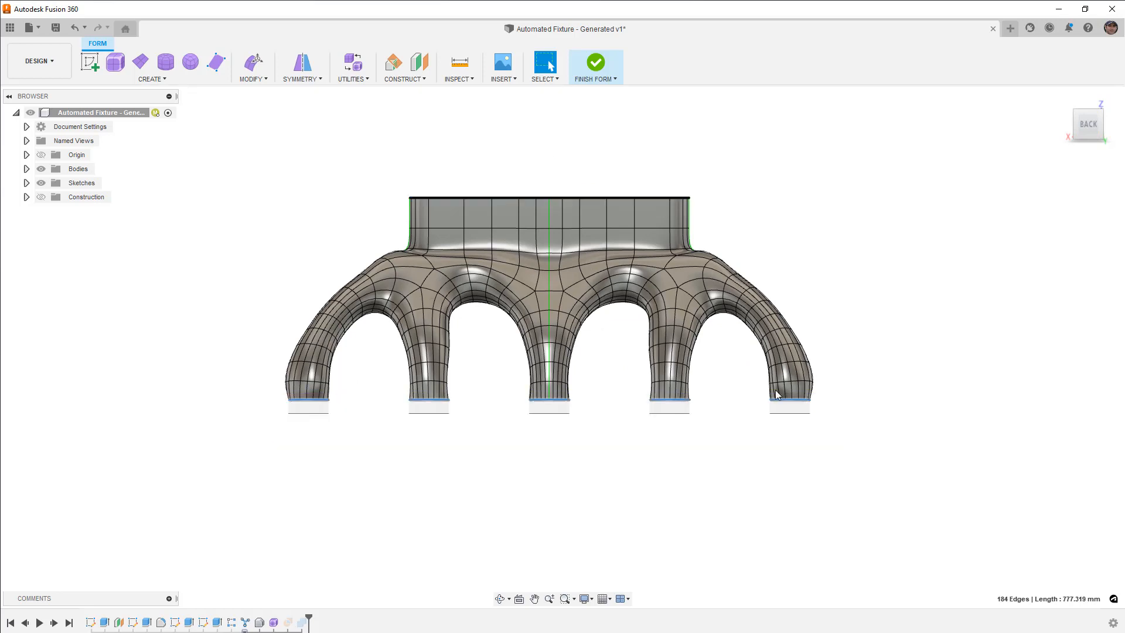
pyautogui.click(254, 61)
pyautogui.scroll(3, 592, 395)
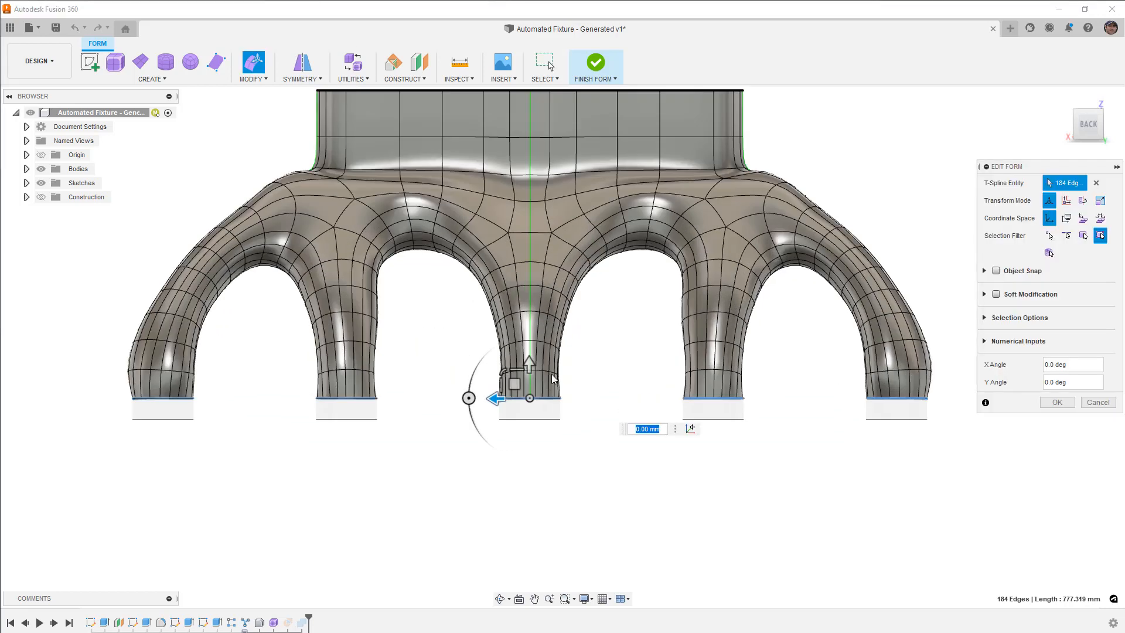
pyautogui.moveTo(529, 364); pyautogui.dragTo(530, 359)
pyautogui.click(1030, 404)
pyautogui.keyDown('shift'); pyautogui.moveTo(1029, 404); pyautogui.dragTo(976, 400, button='middle'); pyautogui.keyUp('shift')
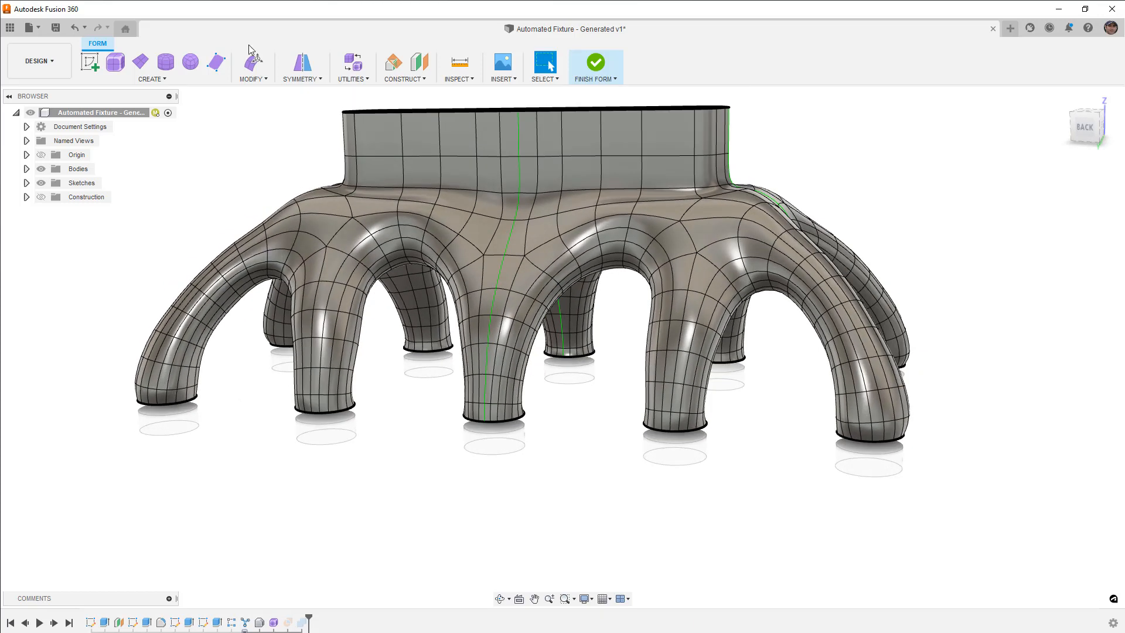
# Step: Match the outer leg's bottom edge loop to the top circular edge of the preserved pad beneath it
pyautogui.click(247, 79)
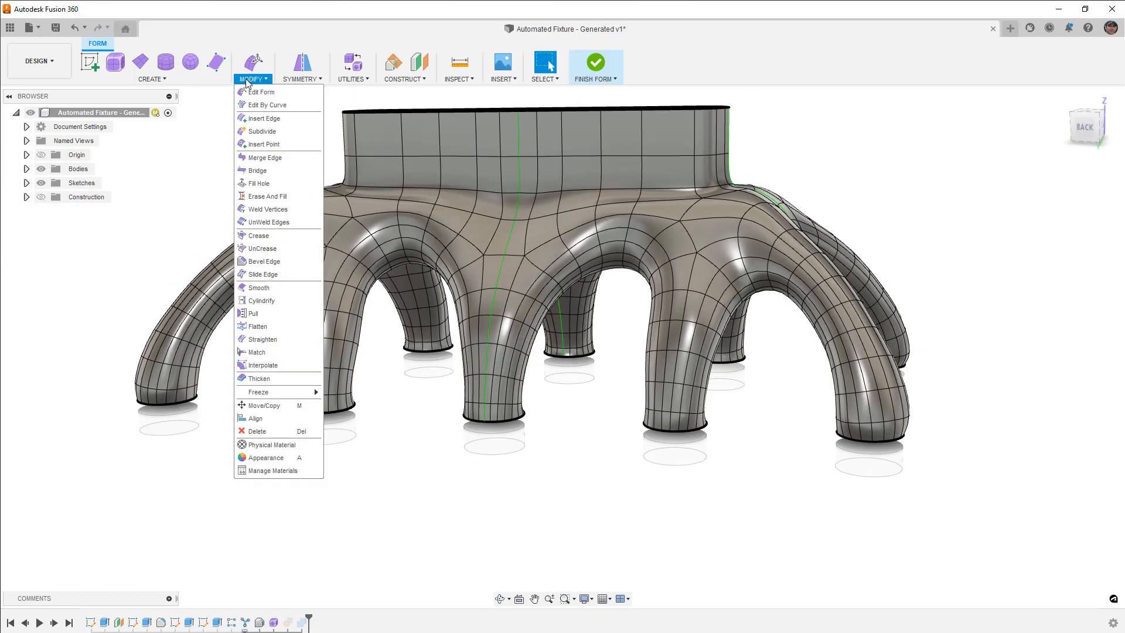
pyautogui.click(268, 354)
pyautogui.scroll(3, 931, 475)
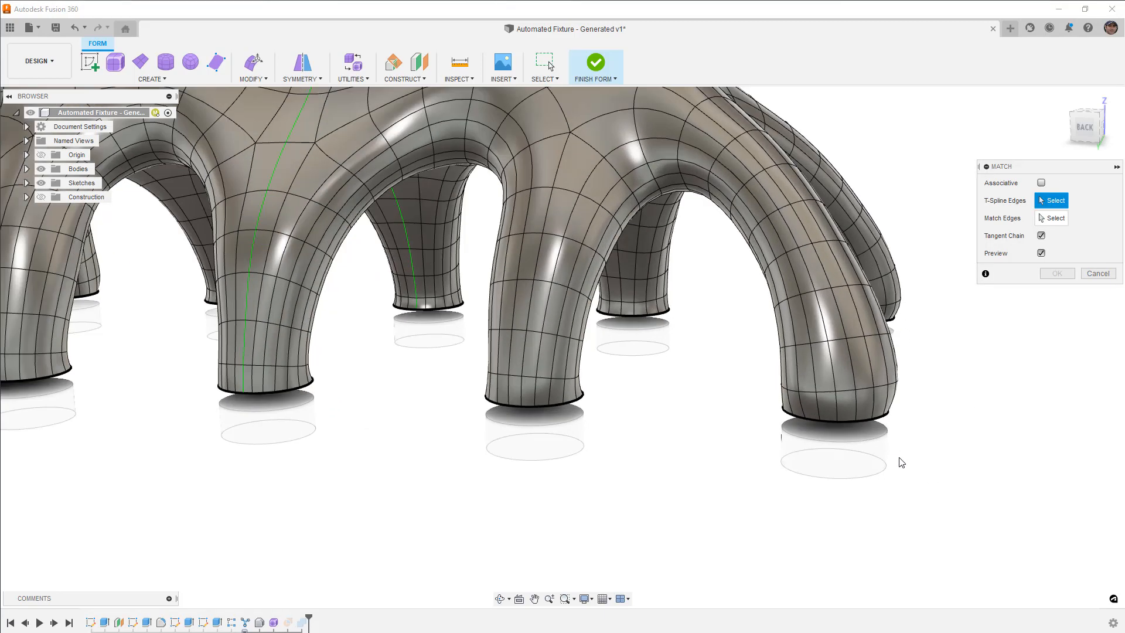
pyautogui.click(847, 421)
pyautogui.click(1052, 218)
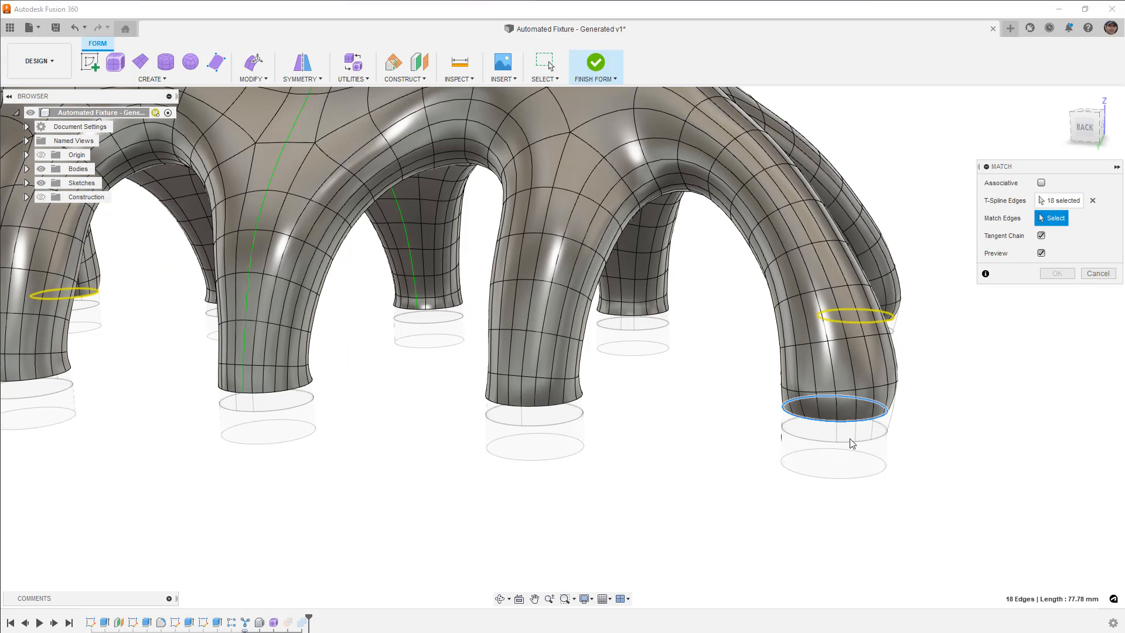
pyautogui.click(850, 444)
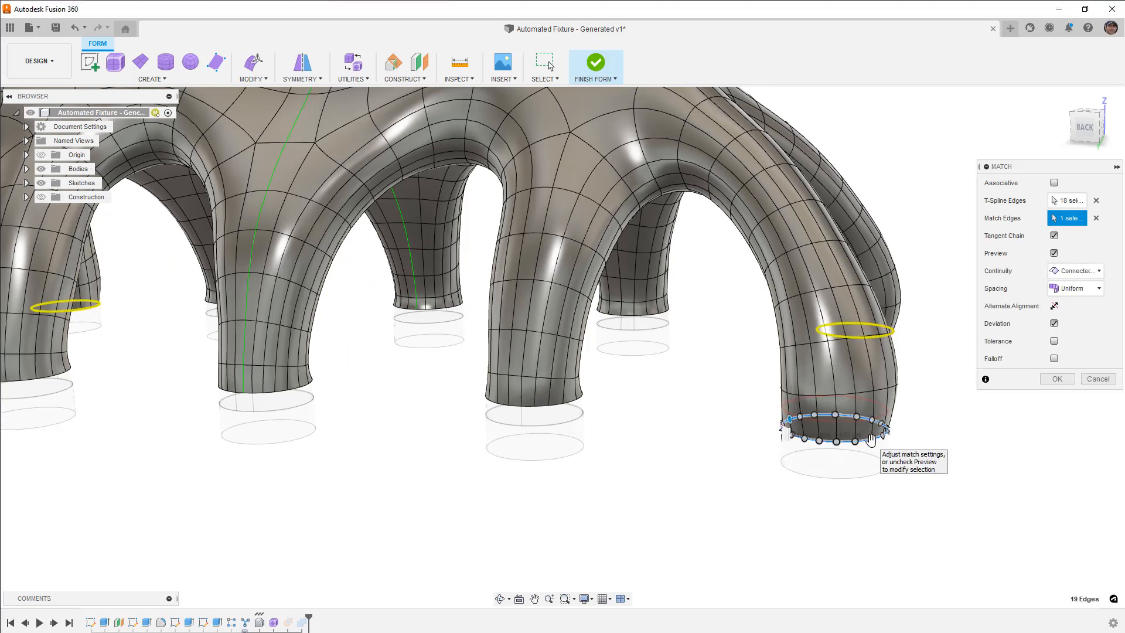
# Step: Set the match continuity to Tangent (G1) and flip it to the alternate tangent direction
pyautogui.click(1081, 271)
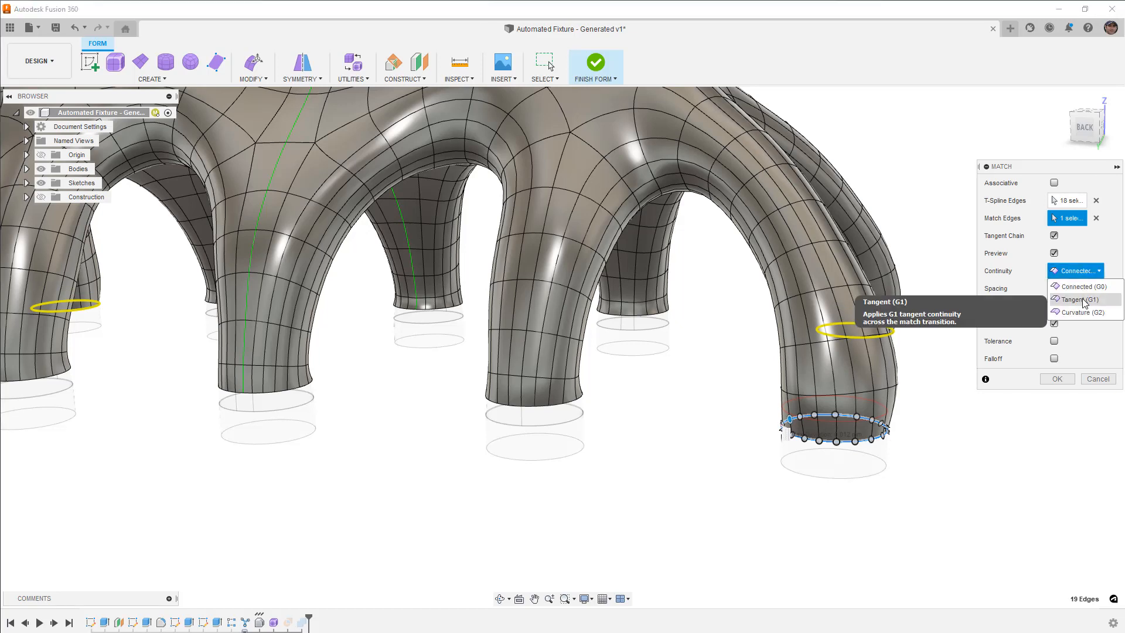
pyautogui.click(1081, 299)
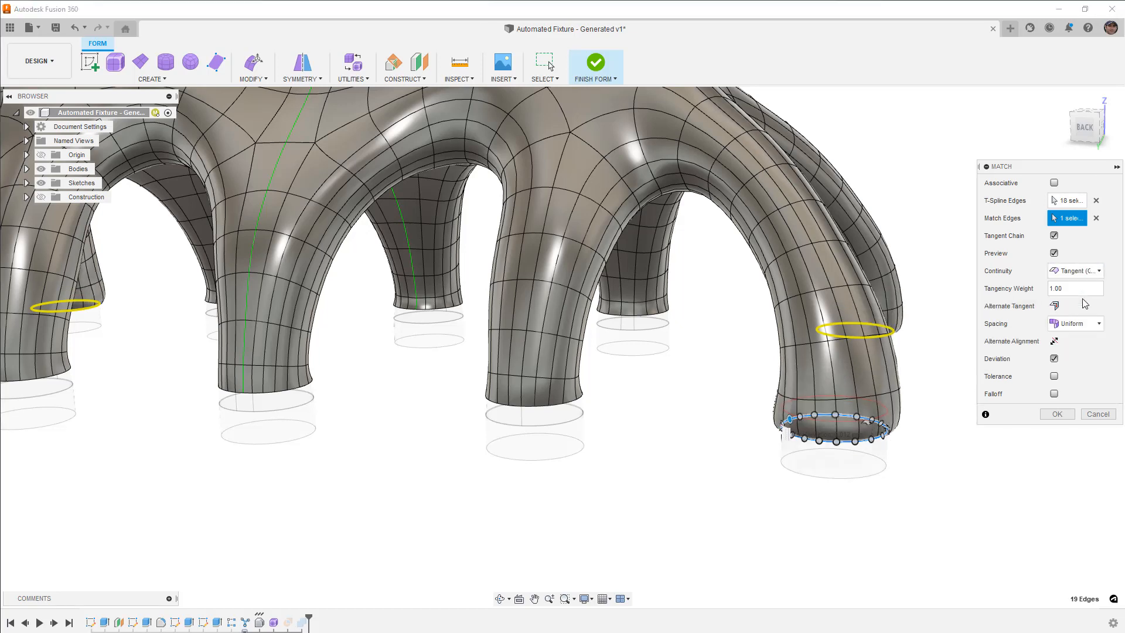
pyautogui.scroll(3, 855, 459)
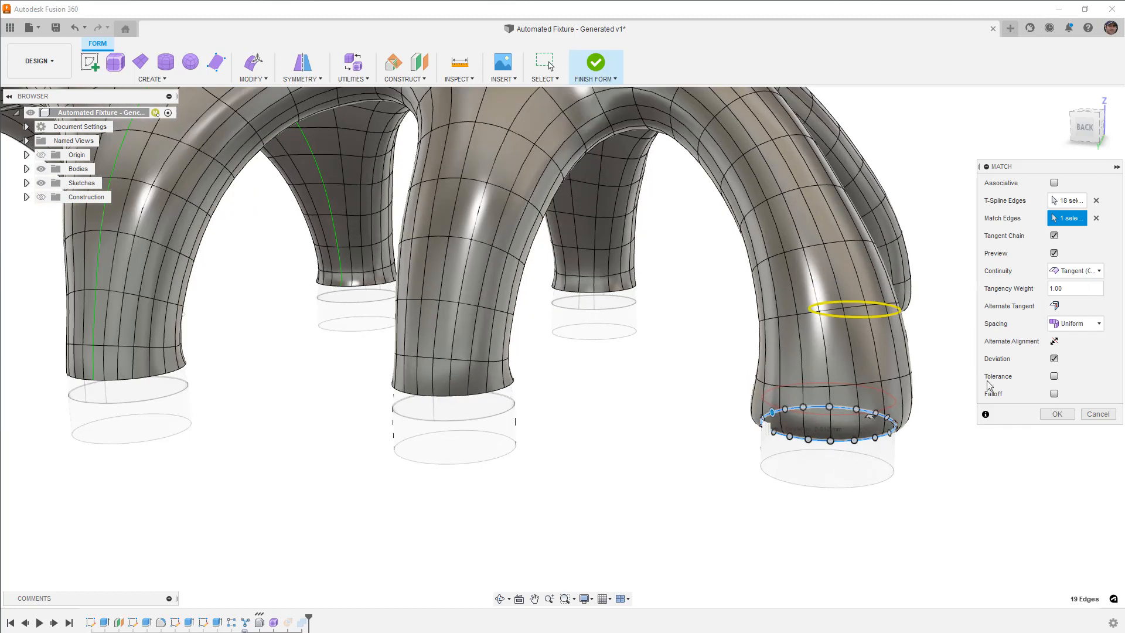
pyautogui.click(1054, 306)
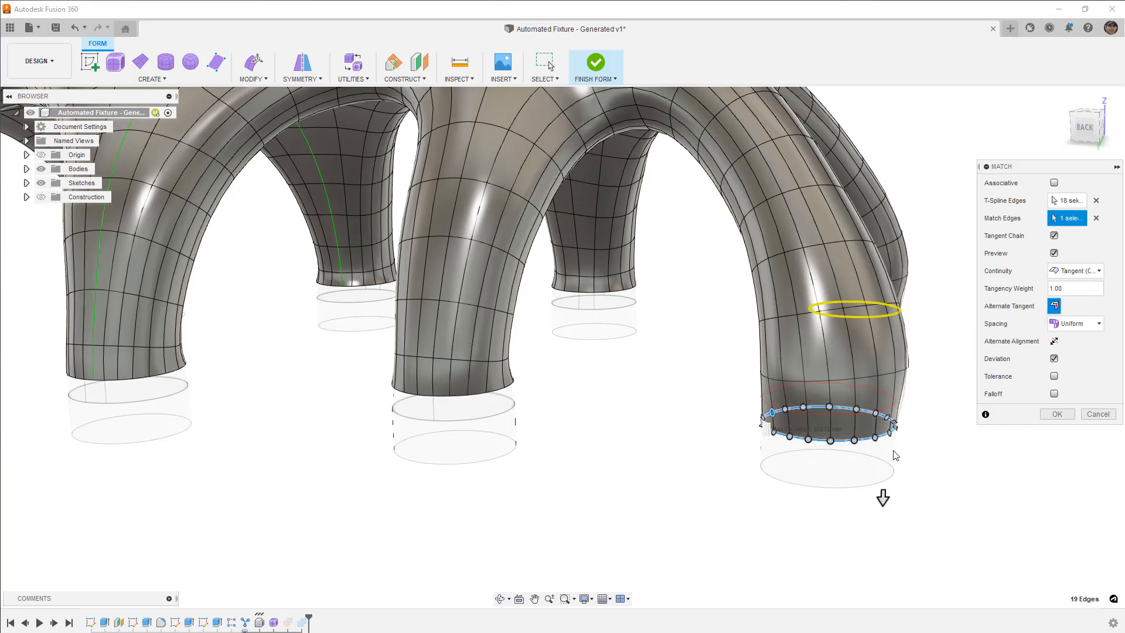
# Step: Enable an edge tolerance of 0.01 mm for the match, inspect the rim and accept the match
pyautogui.click(1082, 127)
pyautogui.scroll(3, 926, 345)
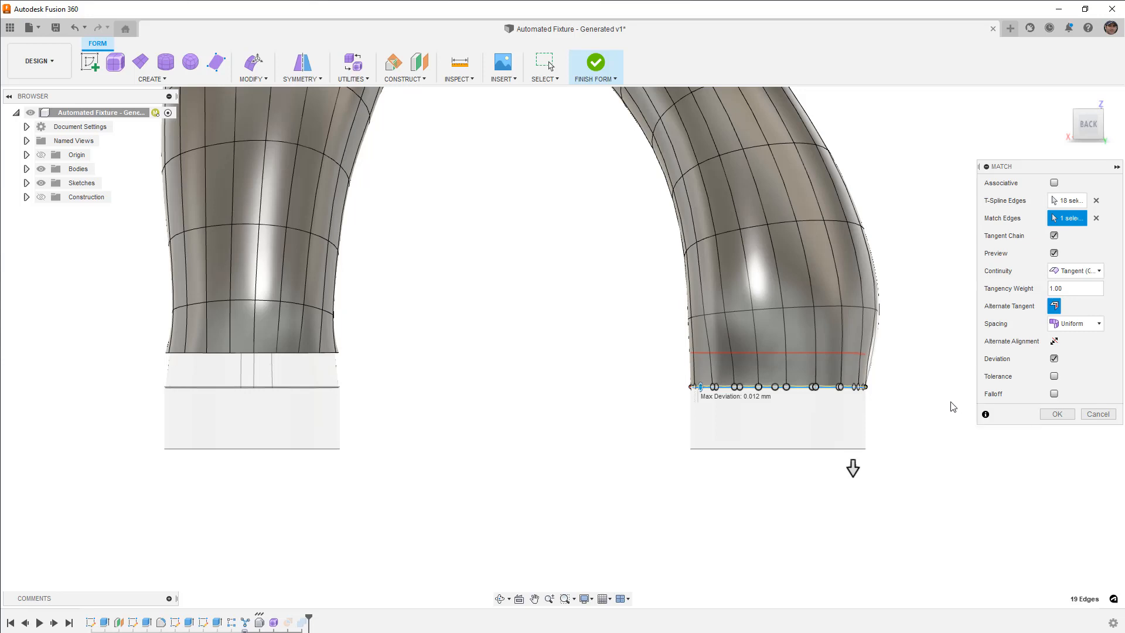
pyautogui.click(1053, 376)
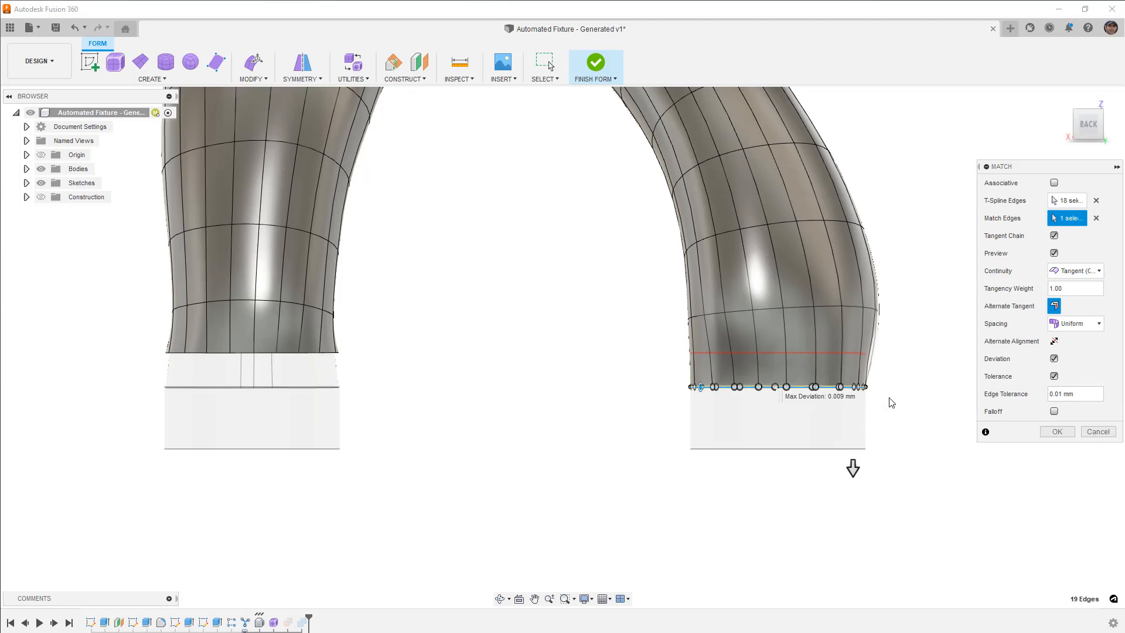
pyautogui.keyDown('shift'); pyautogui.moveTo(890, 403); pyautogui.dragTo(806, 452, button='middle'); pyautogui.keyUp('shift')
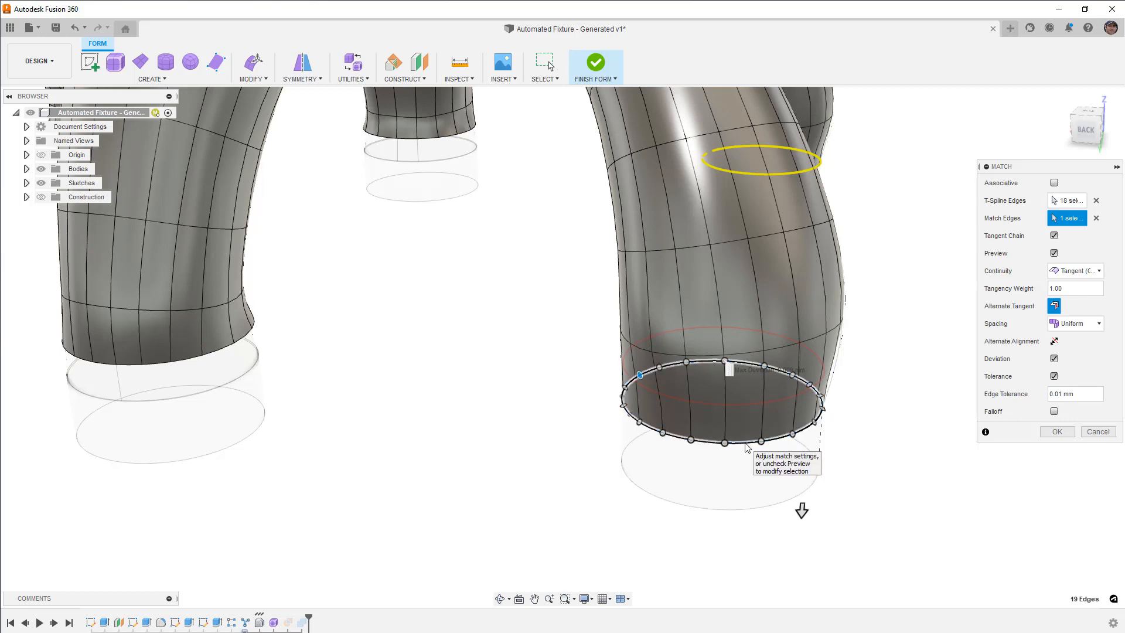
pyautogui.click(1055, 432)
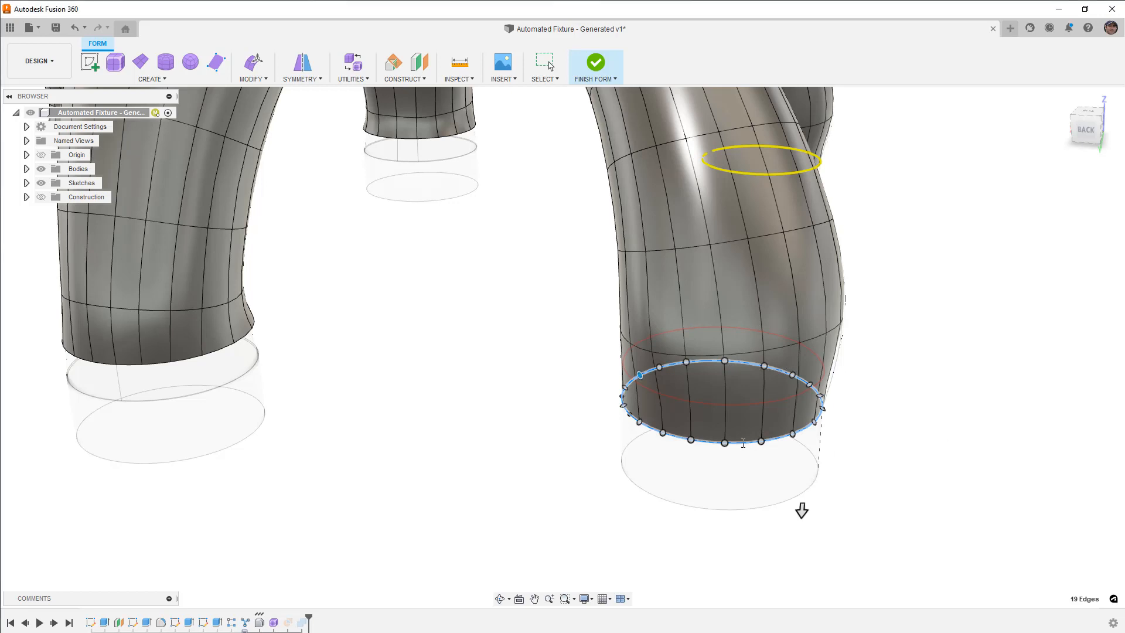
pyautogui.press('Escape')
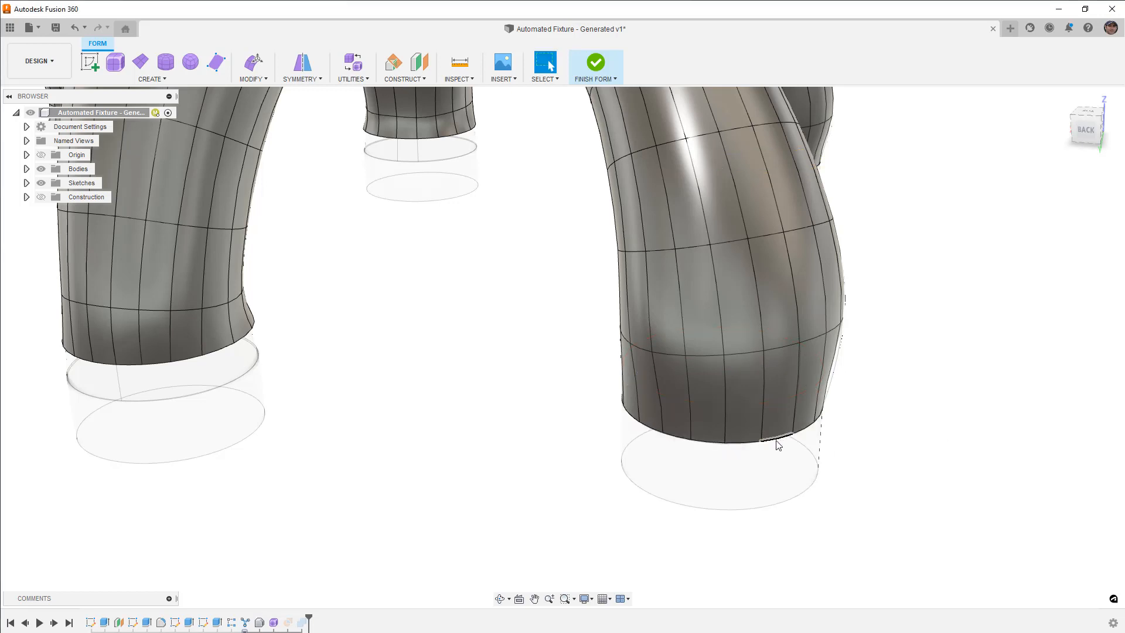
# Step: Try to insert a single edge at location 0.50 beside a lengthwise edge loop of the outer leg
pyautogui.scroll(4, 779, 445)
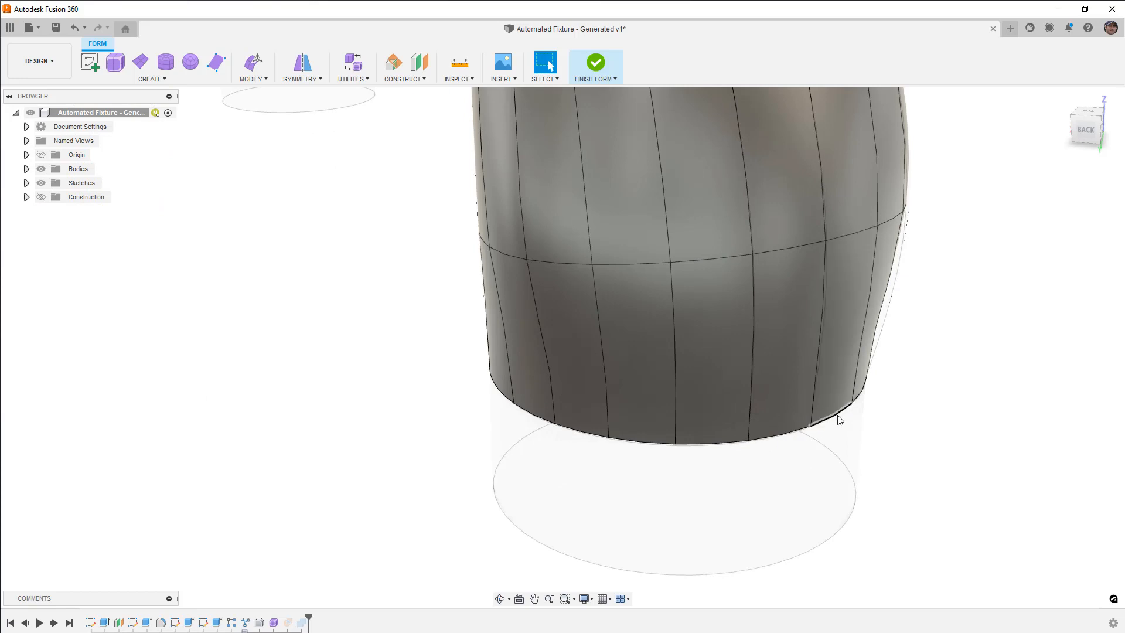
pyautogui.doubleClick(813, 381)
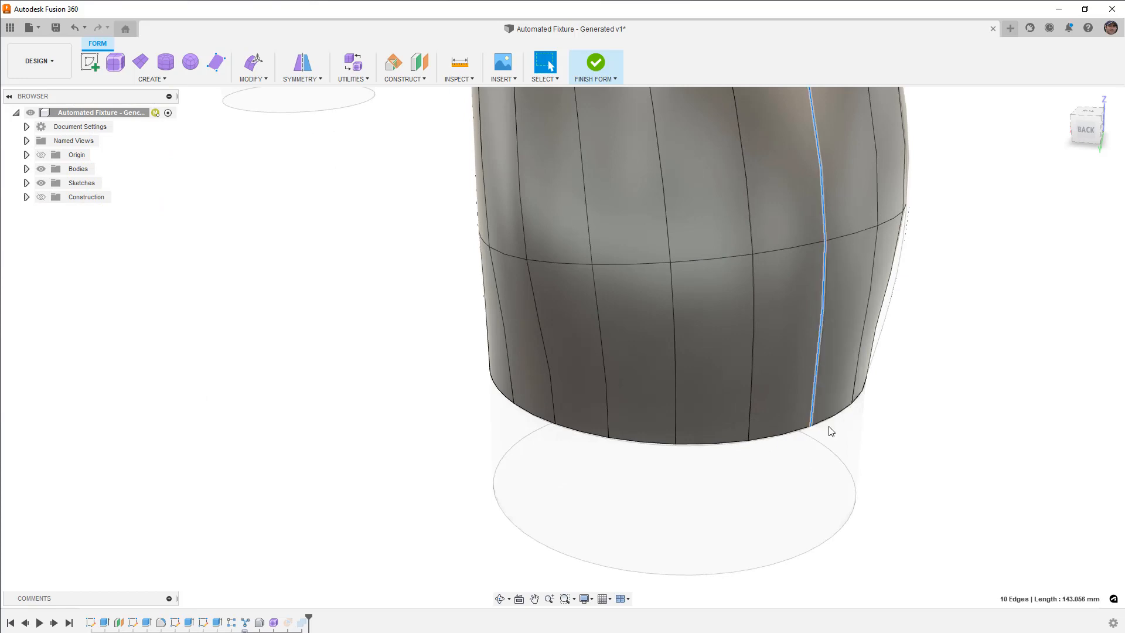
pyautogui.click(253, 77)
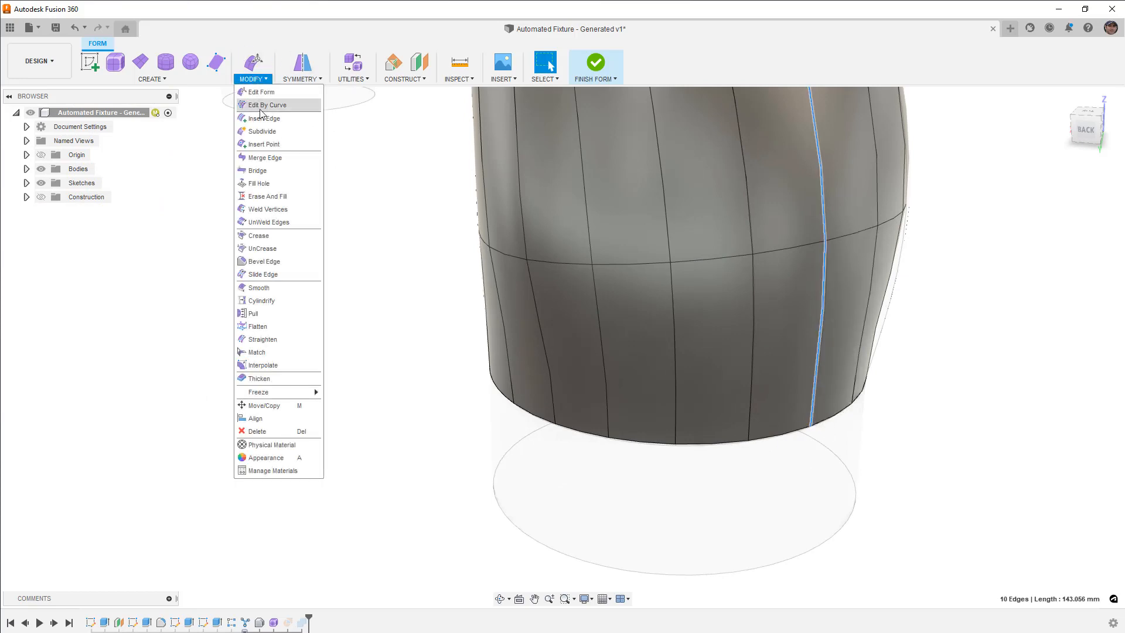
pyautogui.click(269, 106)
pyautogui.keyDown('shift'); pyautogui.moveTo(872, 402); pyautogui.dragTo(773, 425, button='middle'); pyautogui.keyUp('shift')
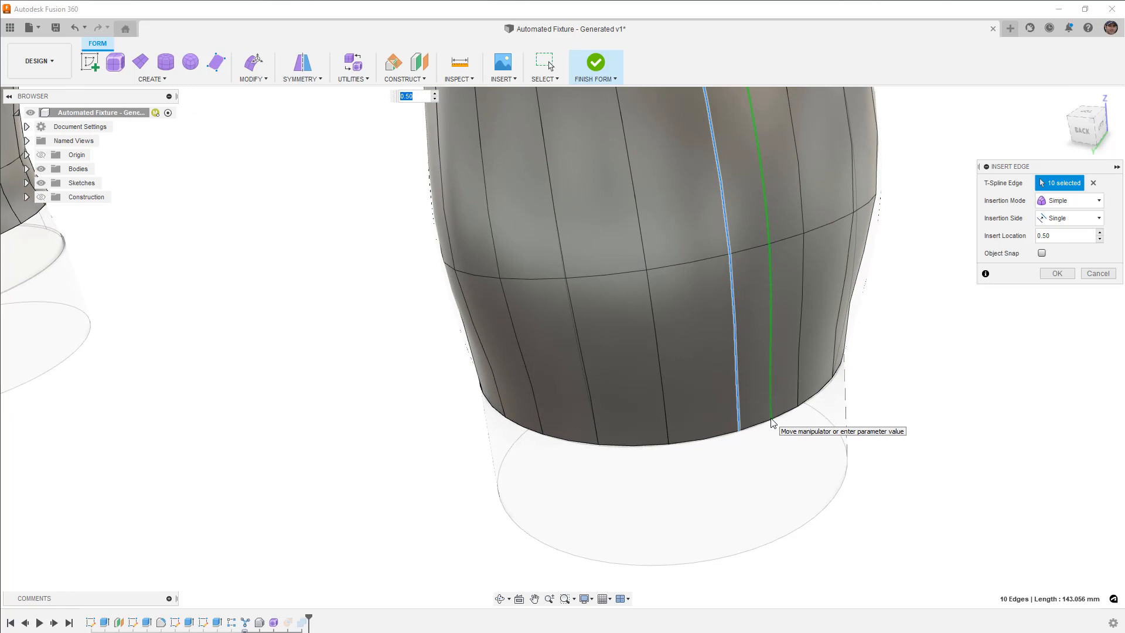
pyautogui.scroll(-3, 771, 423)
pyautogui.click(1056, 272)
# Step: Cylindrify the full ring of 18 faces directly above the outer leg's lowest band of faces
pyautogui.keyDown('shift'); pyautogui.moveTo(948, 386); pyautogui.dragTo(792, 391, button='middle'); pyautogui.keyUp('shift')
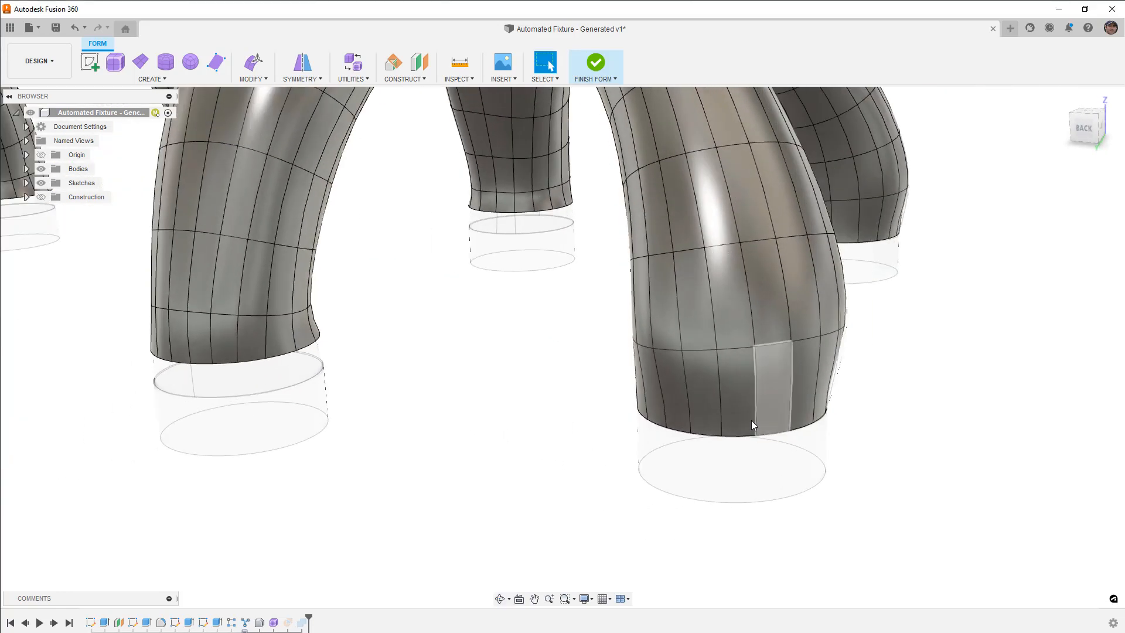
pyautogui.scroll(-2, 785, 427)
pyautogui.scroll(-2, 789, 431)
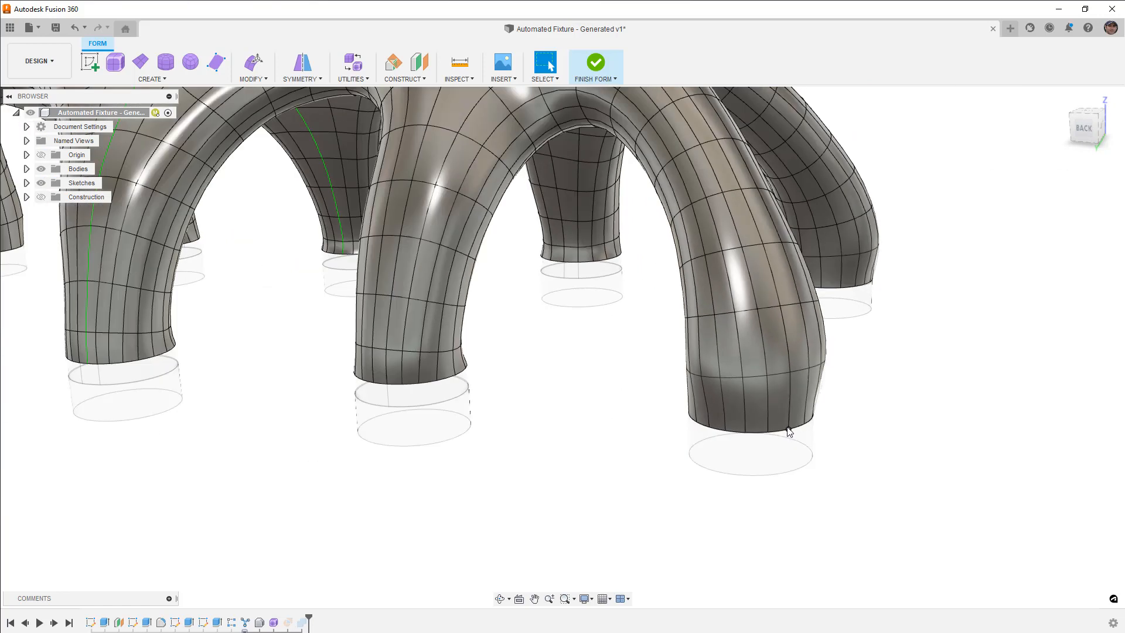
pyautogui.keyDown('shift'); pyautogui.moveTo(789, 431); pyautogui.dragTo(786, 419, button='middle'); pyautogui.keyUp('shift')
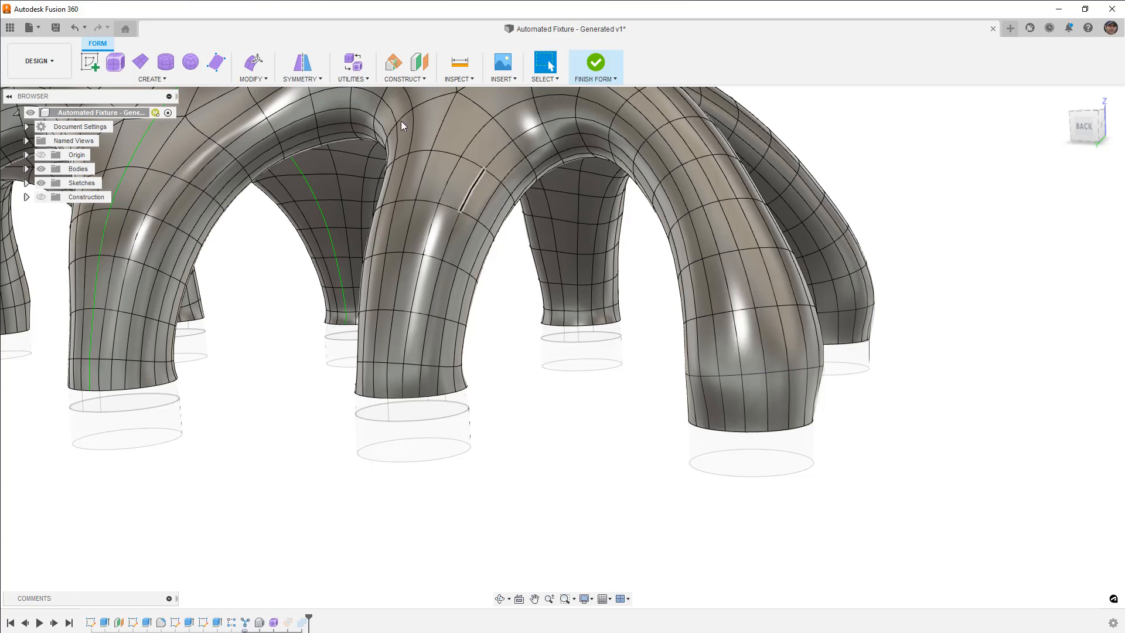
pyautogui.click(252, 79)
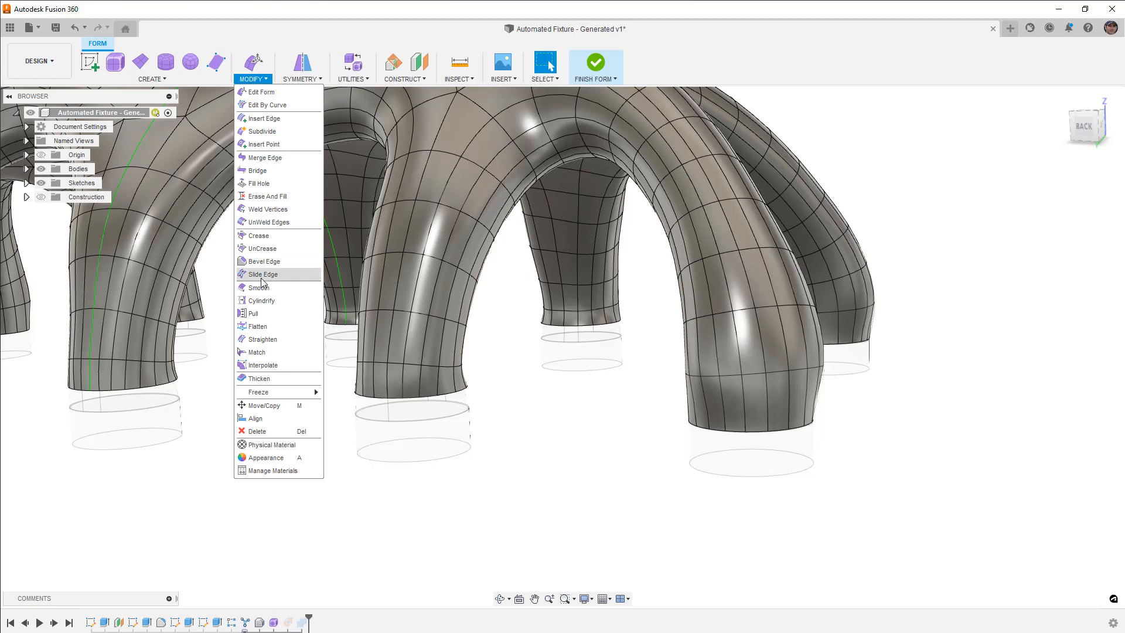
pyautogui.click(262, 301)
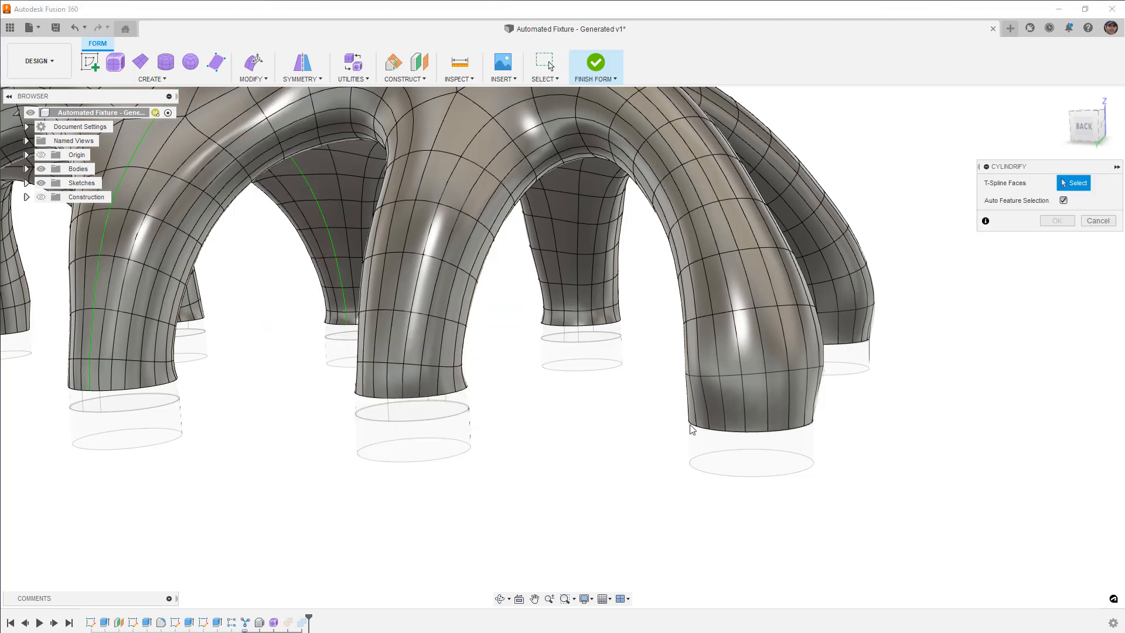
pyautogui.click(729, 358)
pyautogui.click(771, 346)
pyautogui.click(788, 340)
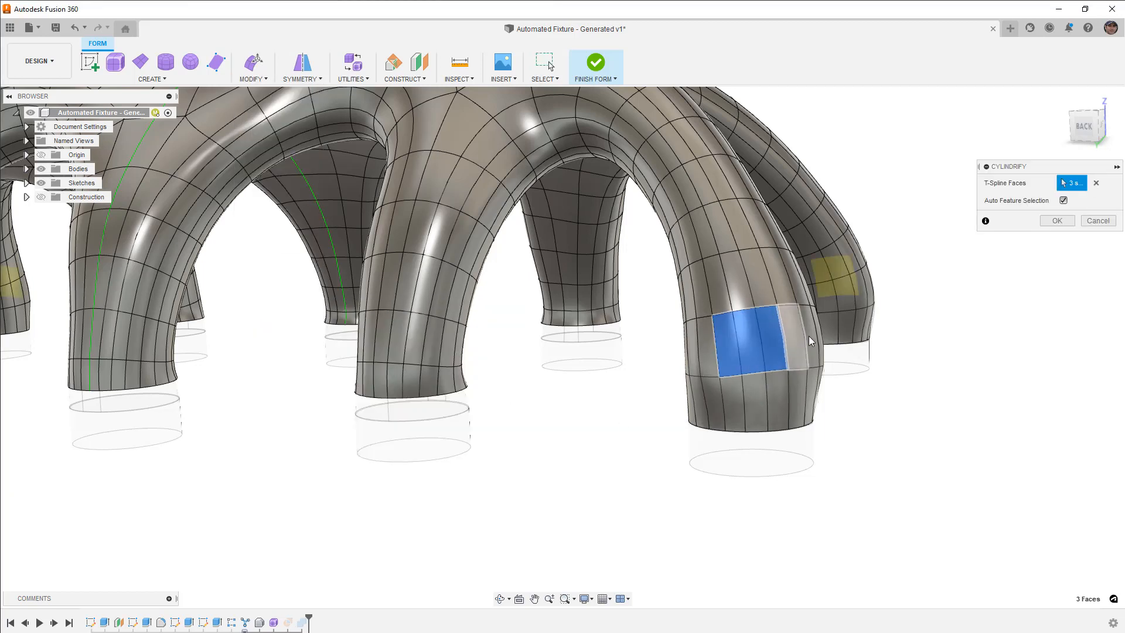
pyautogui.click(801, 336)
pyautogui.click(818, 337)
pyautogui.click(704, 338)
pyautogui.click(689, 351)
pyautogui.keyDown('shift'); pyautogui.moveTo(690, 353); pyautogui.dragTo(741, 354, button='middle'); pyautogui.keyUp('shift')
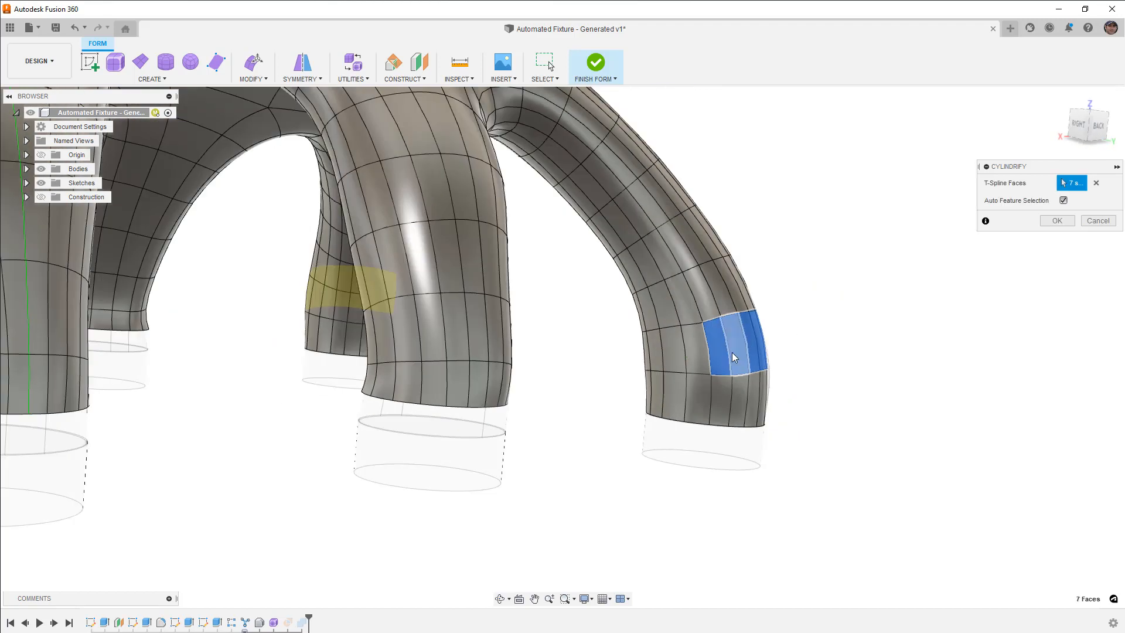
pyautogui.click(676, 348)
pyautogui.click(660, 349)
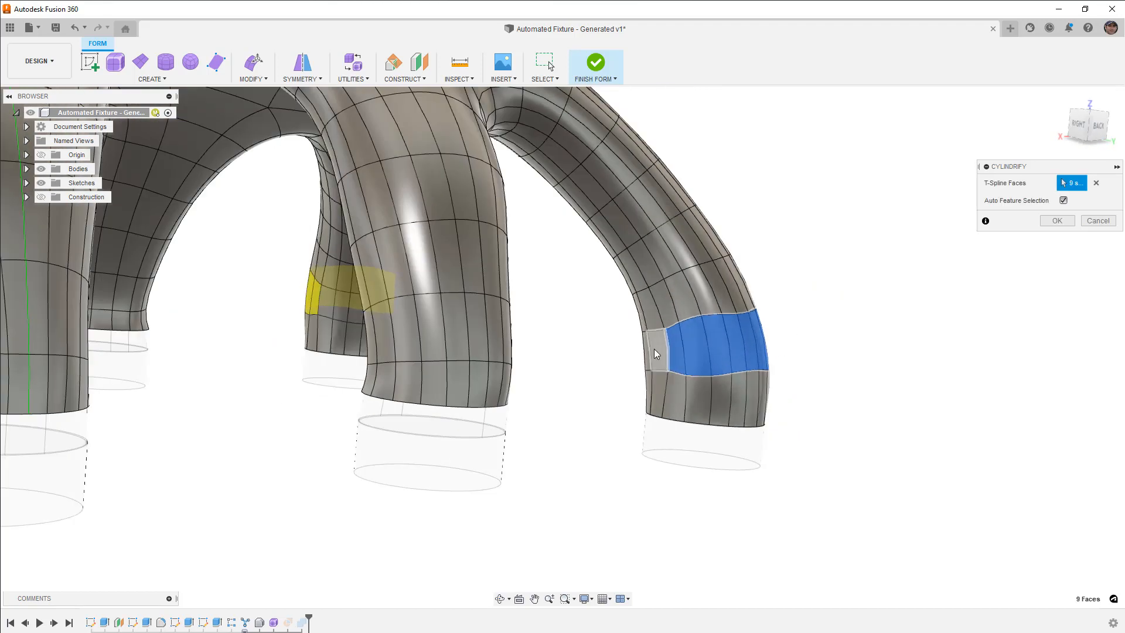
pyautogui.click(653, 348)
pyautogui.keyDown('shift'); pyautogui.moveTo(653, 348); pyautogui.dragTo(669, 351, button='middle'); pyautogui.keyUp('shift')
pyautogui.click(627, 351)
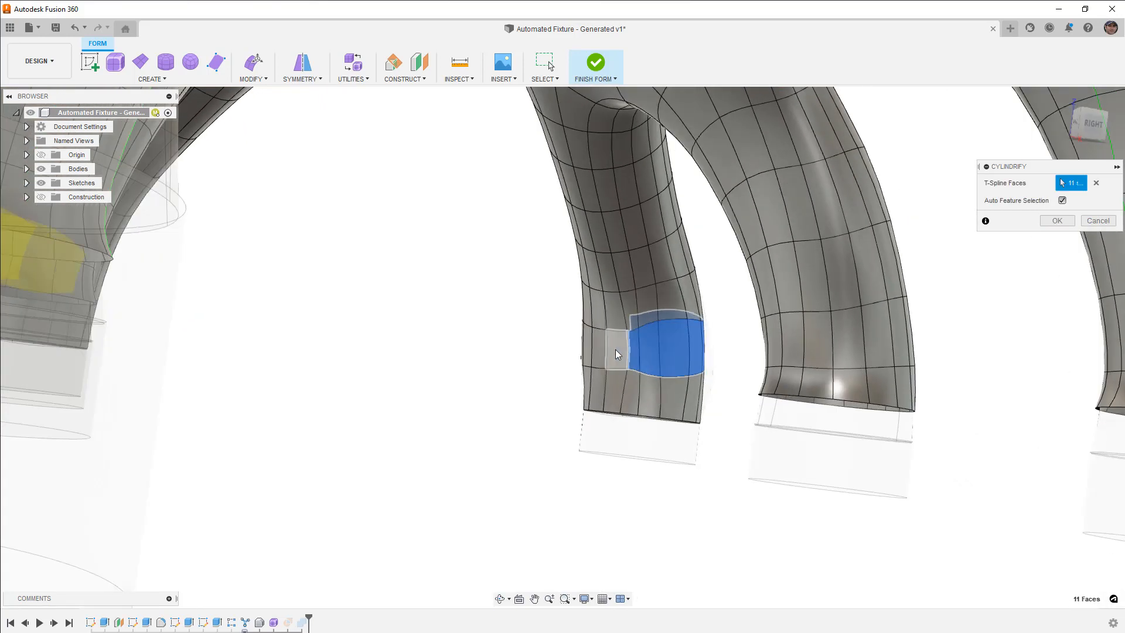
pyautogui.click(597, 347)
pyautogui.click(585, 343)
pyautogui.click(586, 343)
pyautogui.keyDown('shift'); pyautogui.moveTo(585, 357); pyautogui.dragTo(553, 339, button='middle'); pyautogui.keyUp('shift')
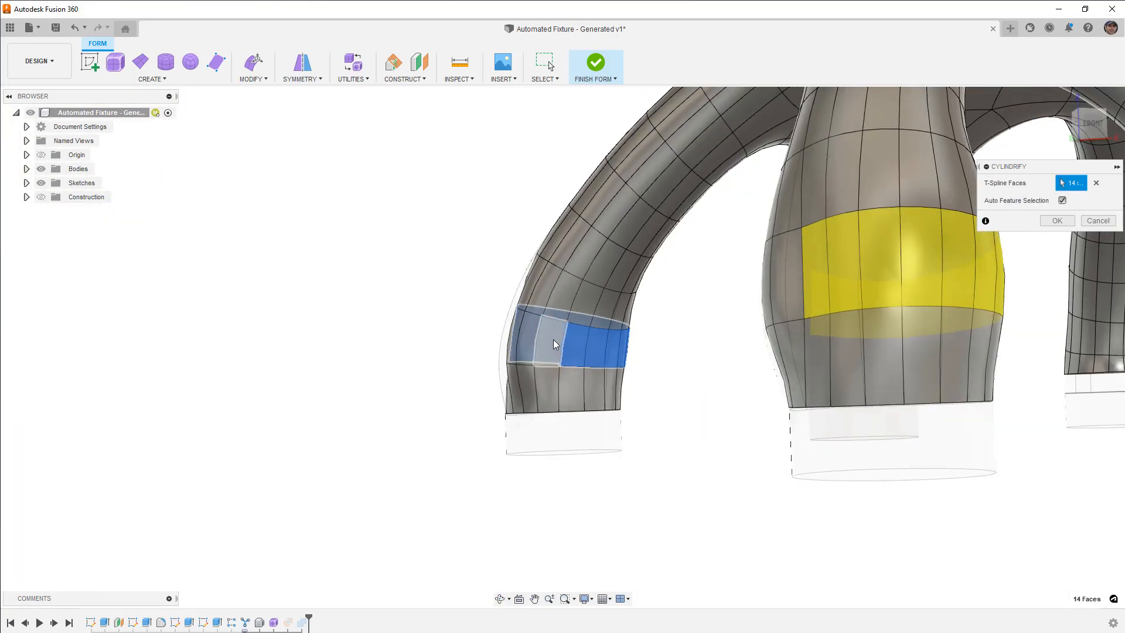
pyautogui.click(526, 333)
pyautogui.click(515, 328)
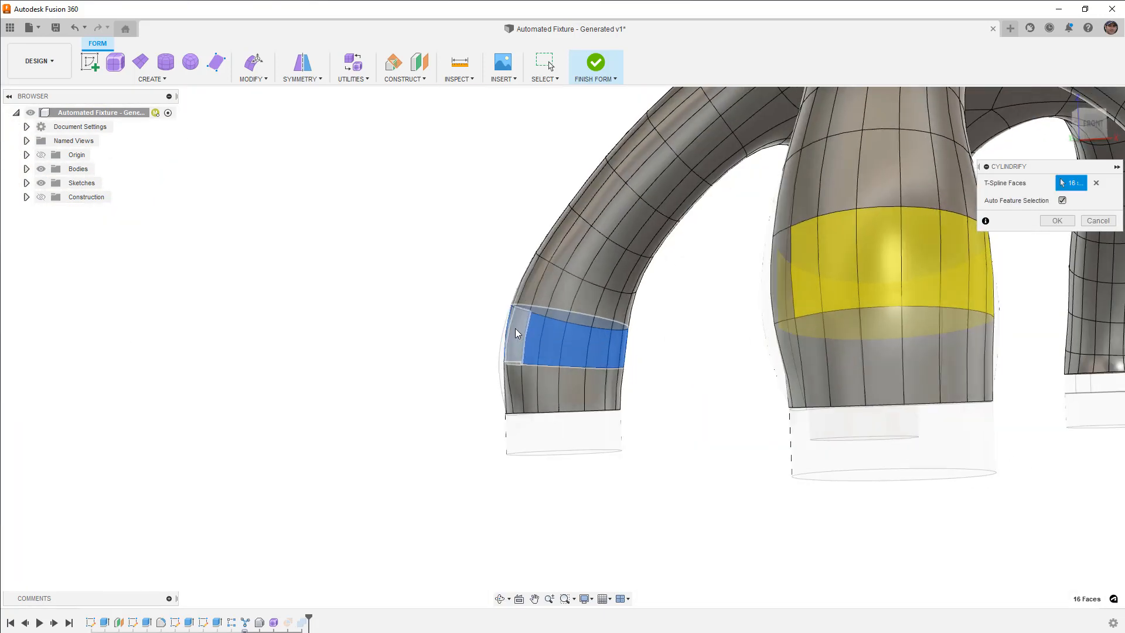
pyautogui.keyDown('shift'); pyautogui.moveTo(525, 369); pyautogui.dragTo(528, 352, button='middle'); pyautogui.keyUp('shift')
pyautogui.click(494, 330)
pyautogui.keyDown('shift'); pyautogui.moveTo(657, 430); pyautogui.dragTo(385, 411, button='middle'); pyautogui.keyUp('shift')
pyautogui.scroll(3, 348, 390)
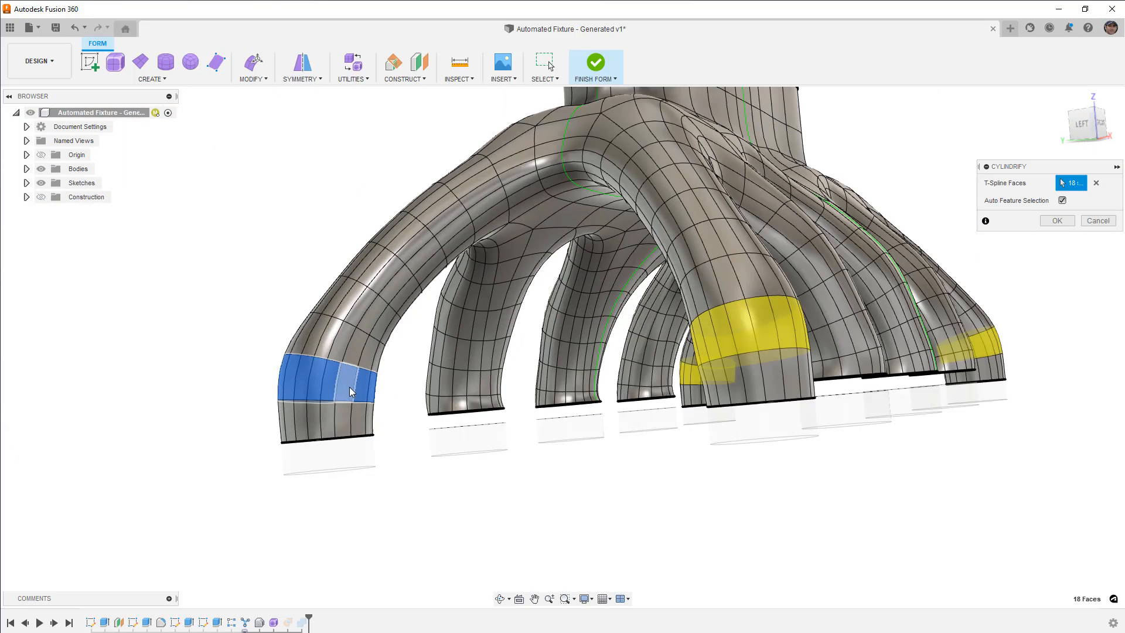
pyautogui.click(1062, 222)
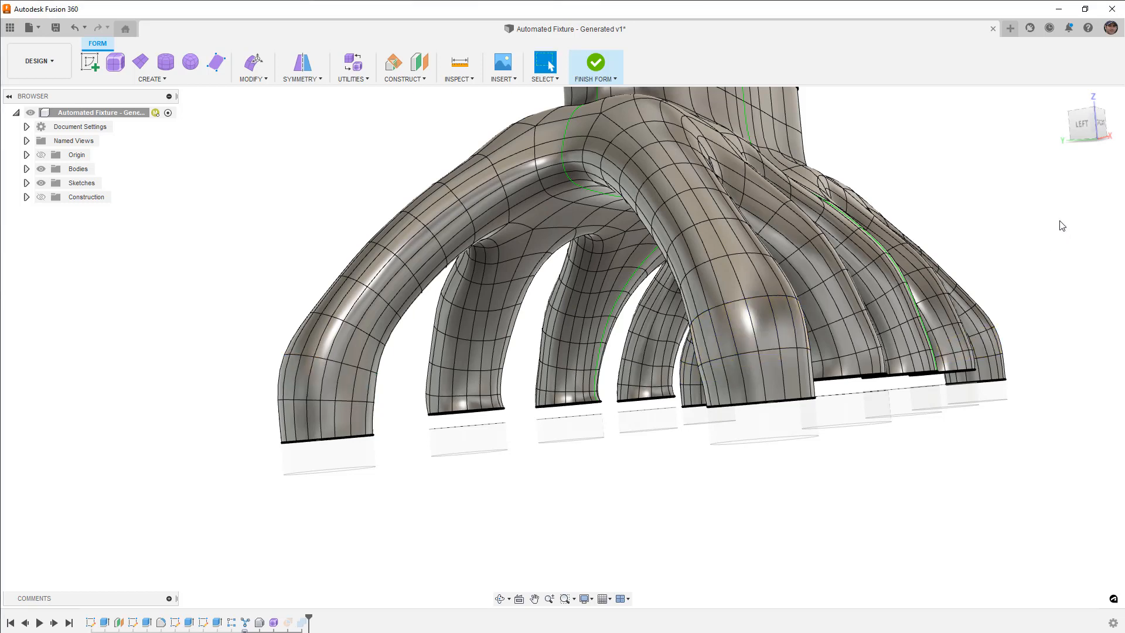
pyautogui.click(253, 62)
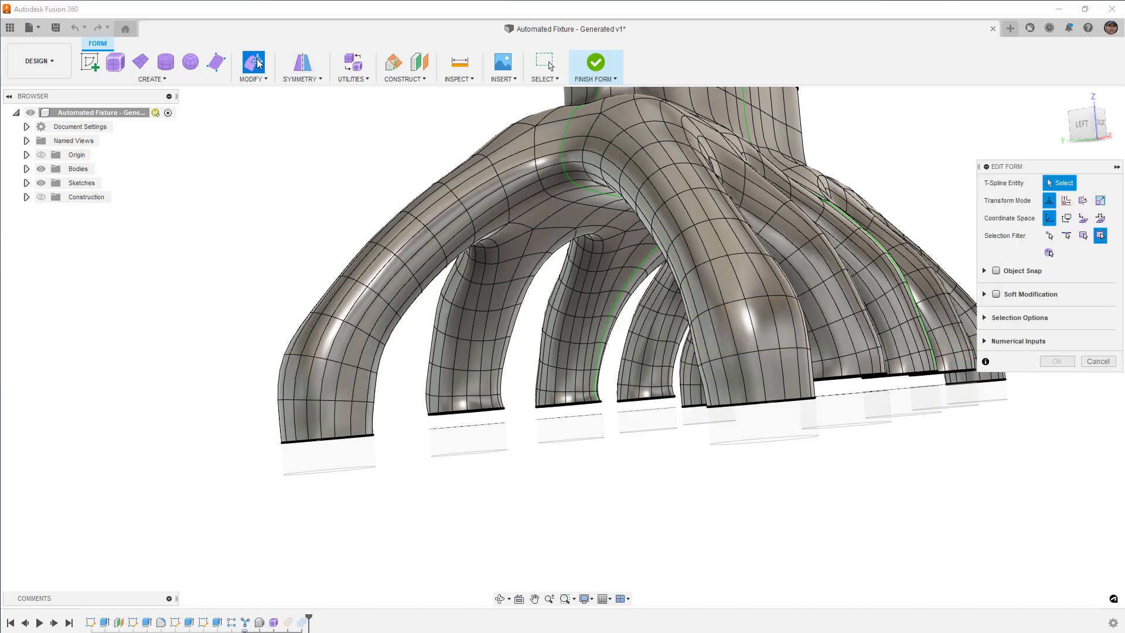
pyautogui.click(988, 319)
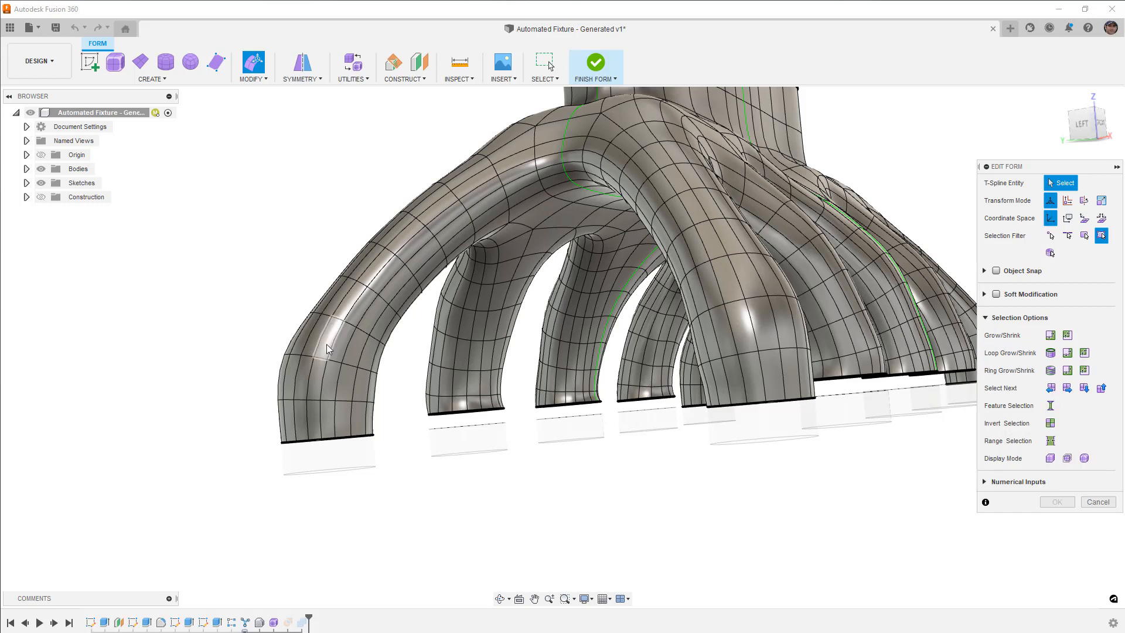
pyautogui.click(340, 343)
pyautogui.write('h')
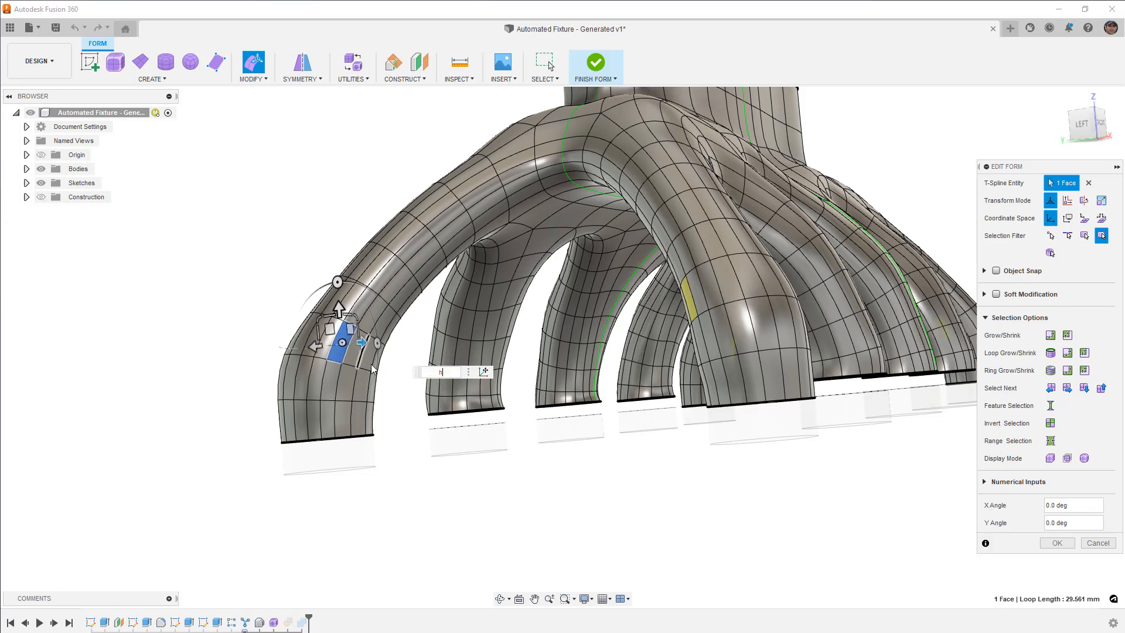
pyautogui.press('Escape')
pyautogui.click(408, 433)
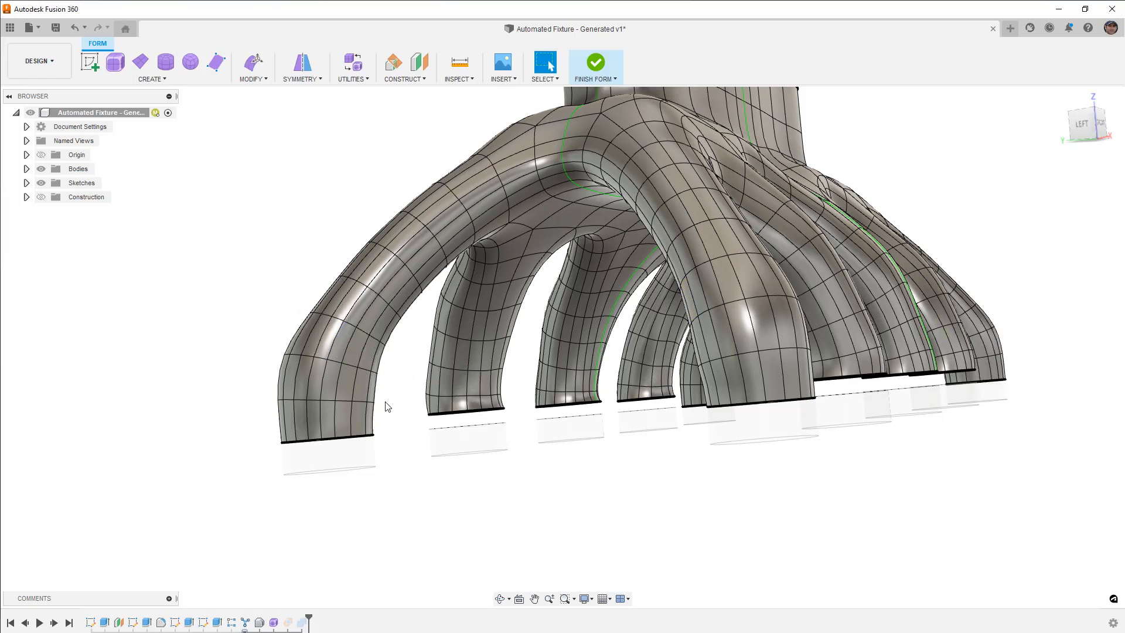
# Step: Try to cylindrify the outer leg's 126 faces, from above its lowest band up to the joint with the body
pyautogui.doubleClick(346, 341)
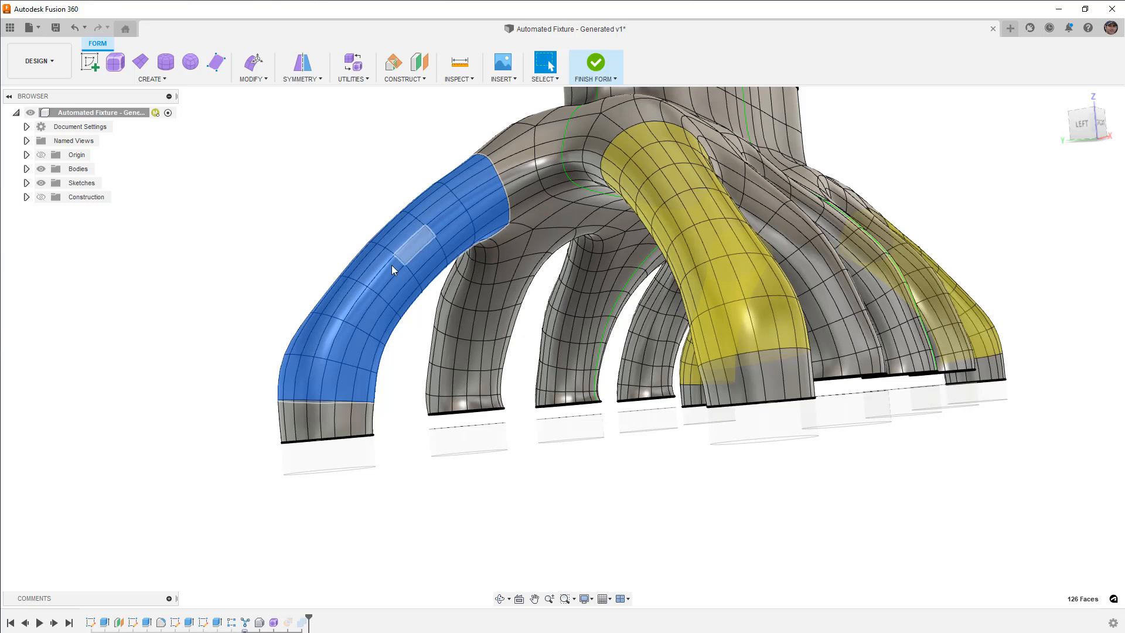
pyautogui.click(252, 77)
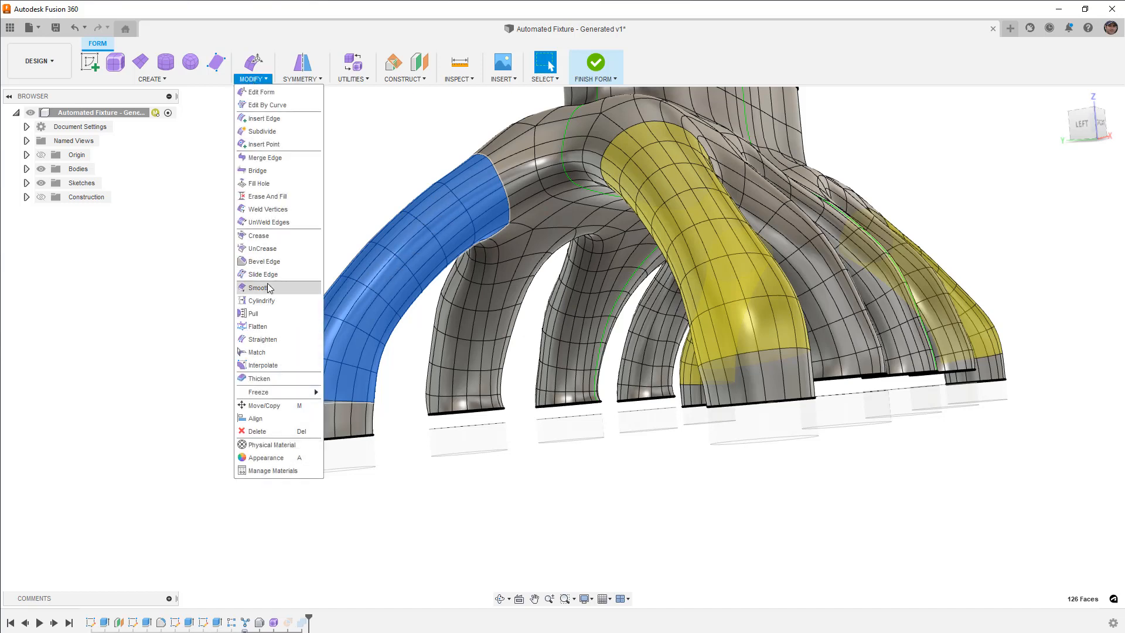
pyautogui.click(262, 301)
pyautogui.keyDown('shift'); pyautogui.moveTo(426, 347); pyautogui.dragTo(516, 346, button='middle'); pyautogui.keyUp('shift')
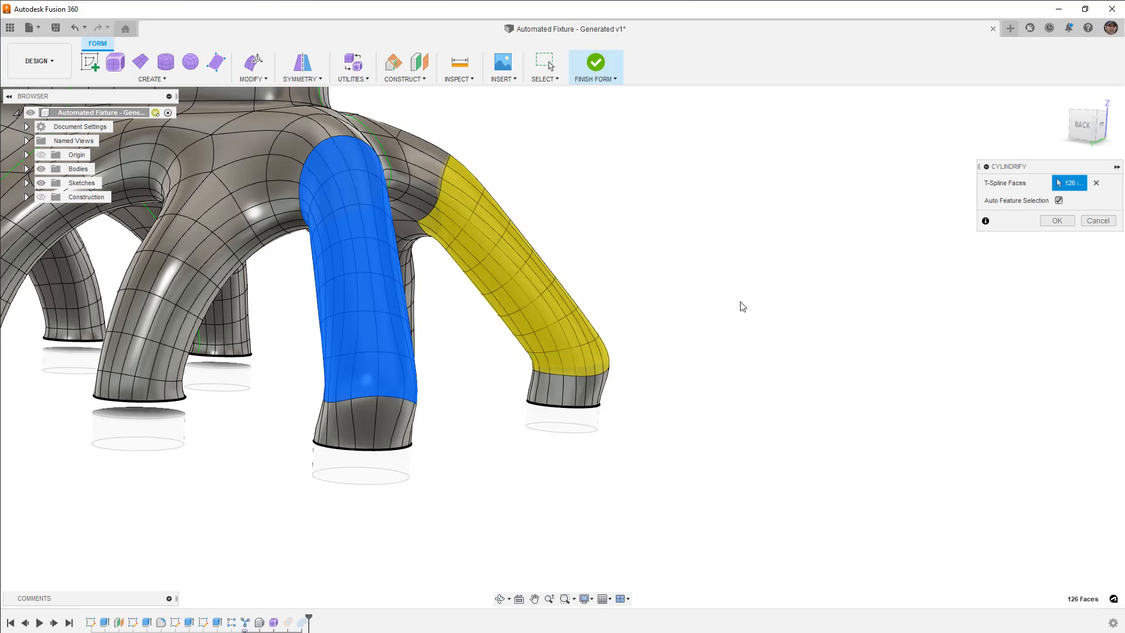
pyautogui.click(1097, 221)
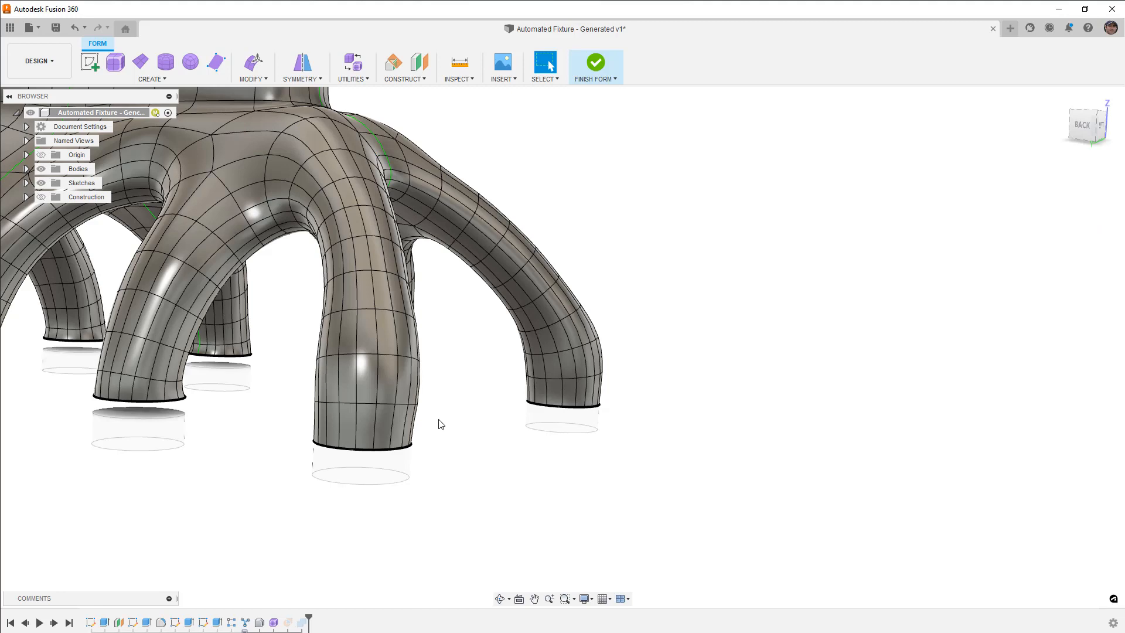
# Step: Delete the edge loop directly above the outer leg's rim and another loop around its middle section
pyautogui.keyDown('shift'); pyautogui.moveTo(439, 425); pyautogui.dragTo(606, 427, button='middle'); pyautogui.keyUp('shift')
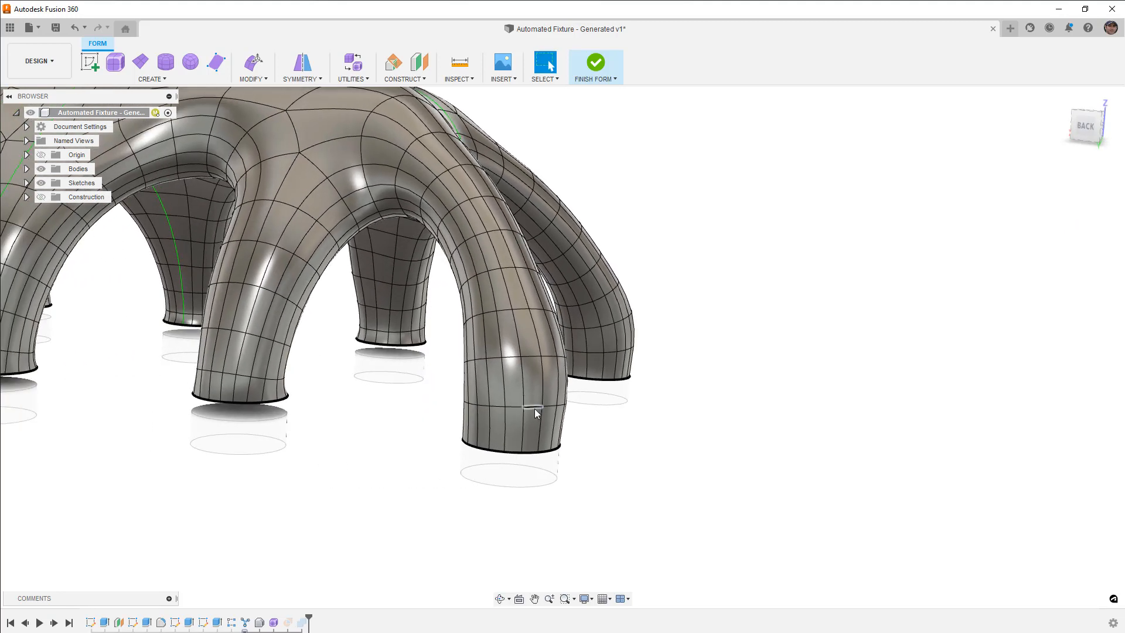
pyautogui.doubleClick(534, 406)
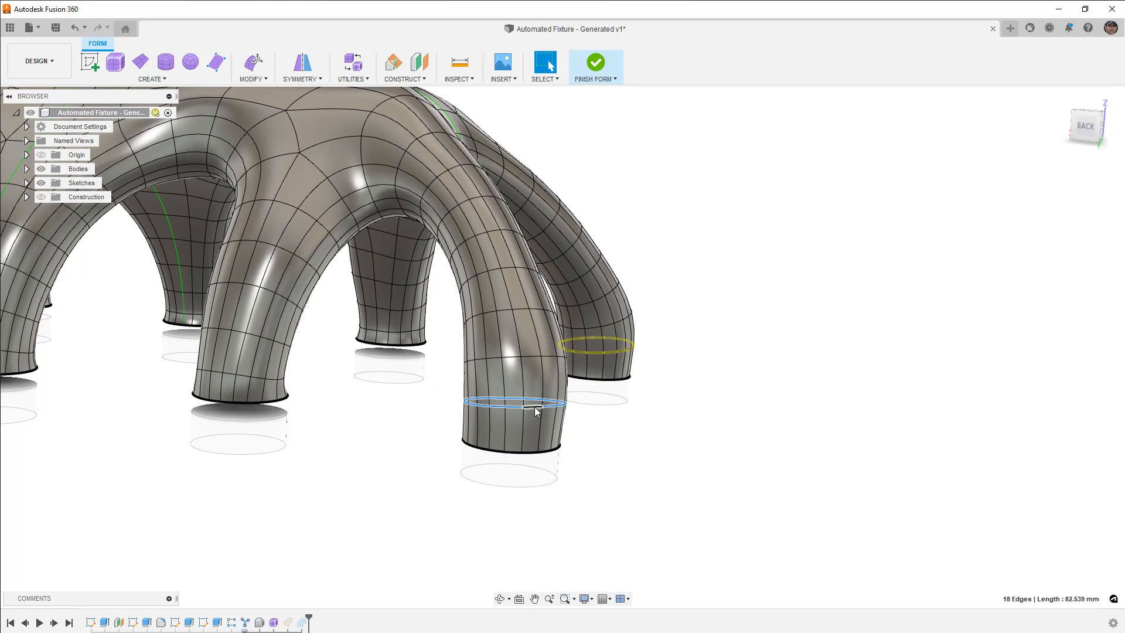
pyautogui.click(674, 404)
pyautogui.doubleClick(519, 304)
pyautogui.press('Escape')
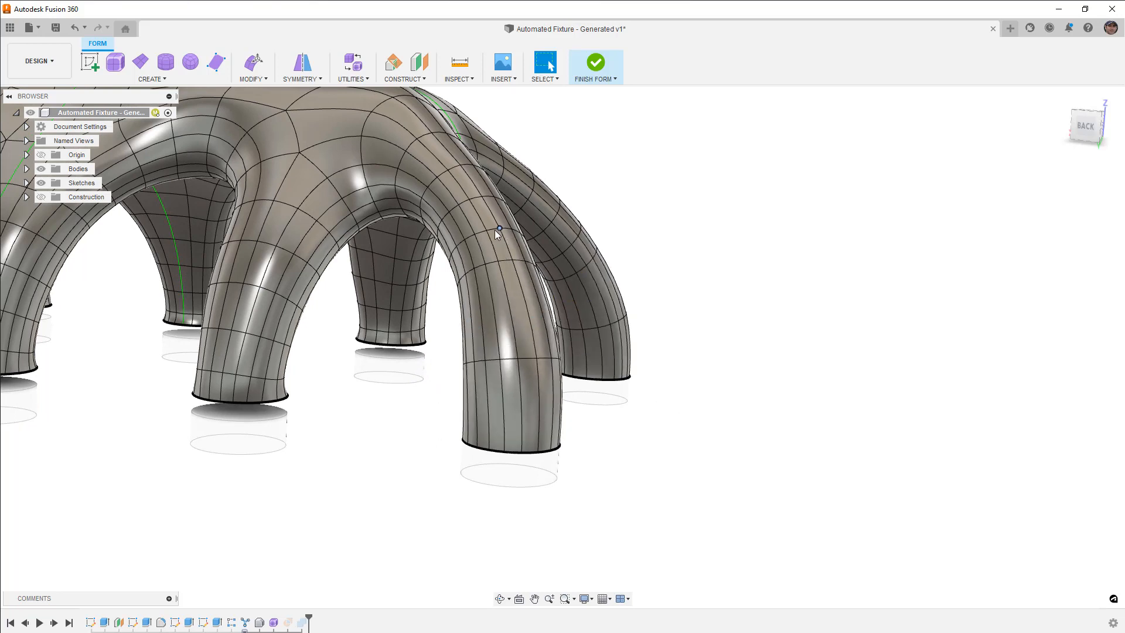
# Step: Delete two more 18-edge loops around the upper part of the outer leg, leaving the loop between them
pyautogui.scroll(3, 494, 230)
pyautogui.doubleClick(493, 230)
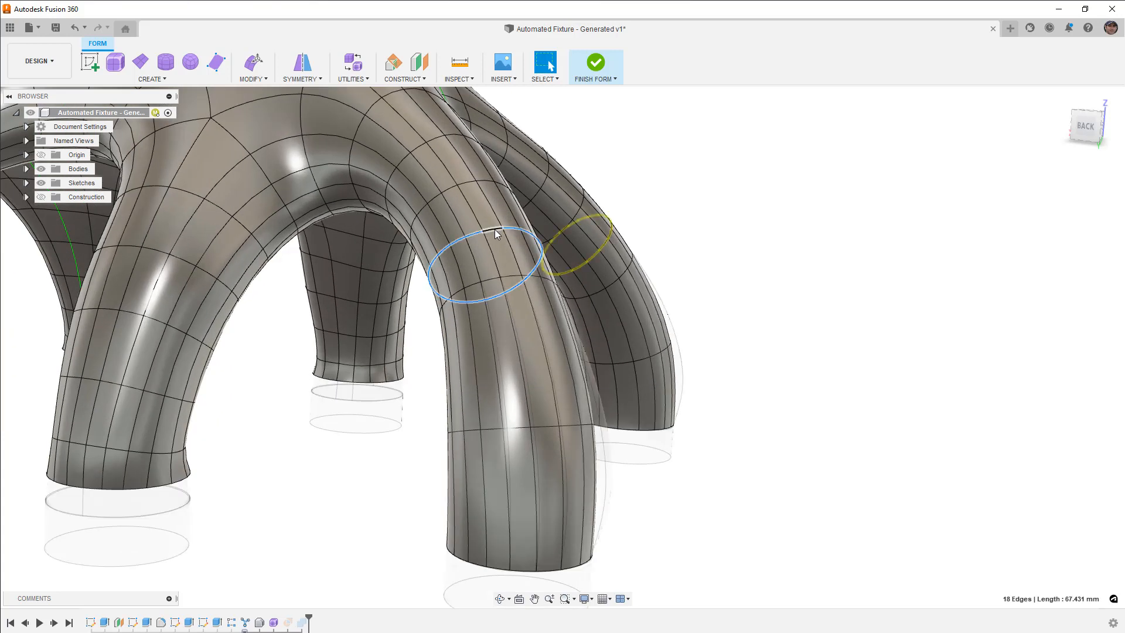
pyautogui.press('Delete')
pyautogui.scroll(-3, 540, 300)
pyautogui.moveTo(547, 343)
pyautogui.keyDown('shift'); pyautogui.mouseDown(button='middle')
pyautogui.moveTo(533, 350)
pyautogui.moveTo(547, 354)
pyautogui.mouseUp(button='middle'); pyautogui.keyUp('shift')
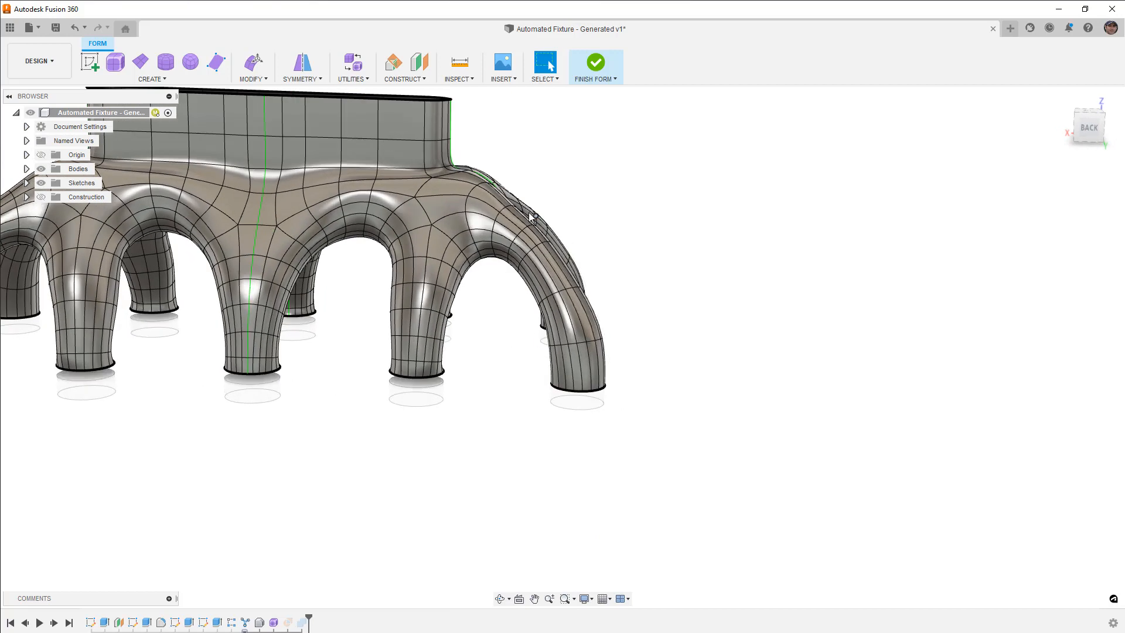
pyautogui.scroll(5, 520, 232)
pyautogui.doubleClick(511, 260)
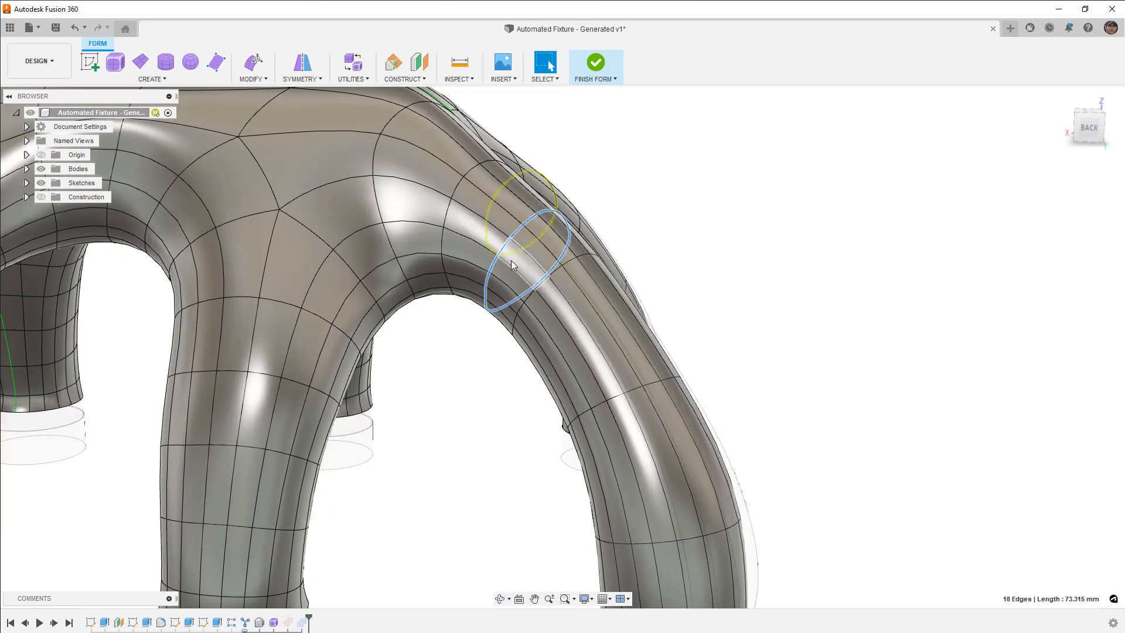
pyautogui.press('Delete')
pyautogui.scroll(-5, 673, 283)
pyautogui.moveTo(726, 394)
pyautogui.keyDown('shift'); pyautogui.mouseDown(button='middle')
pyautogui.moveTo(756, 386)
pyautogui.moveTo(725, 396)
pyautogui.mouseUp(button='middle'); pyautogui.keyUp('shift')
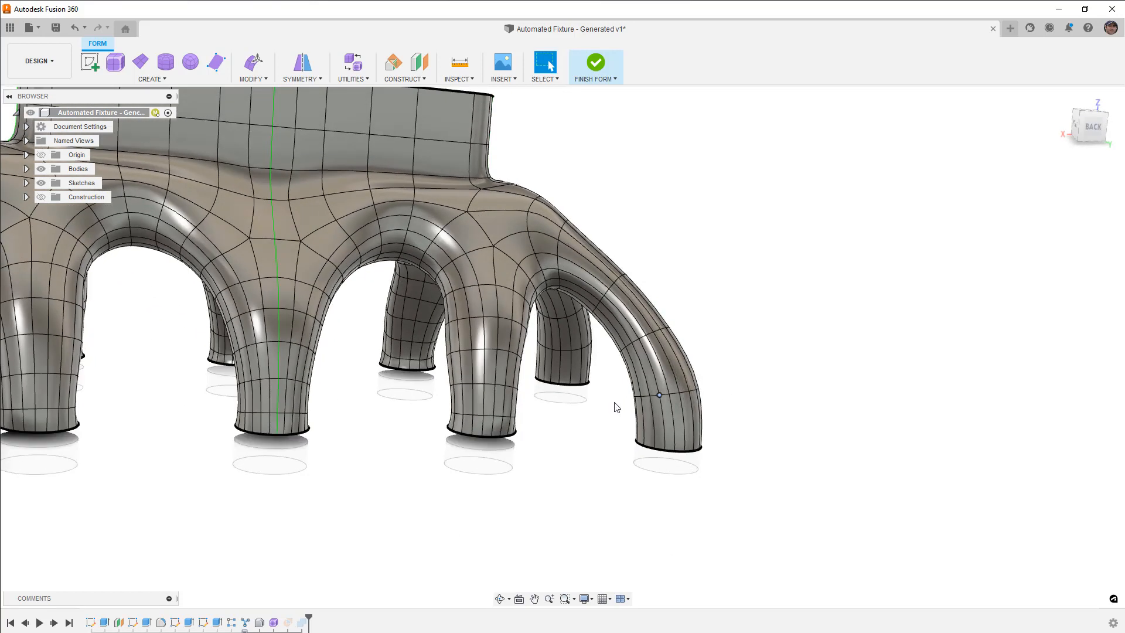
# Step: Delete the edge loop just above the rim of the leg beside the outer leg and another loop higher on it
pyautogui.scroll(4, 449, 419)
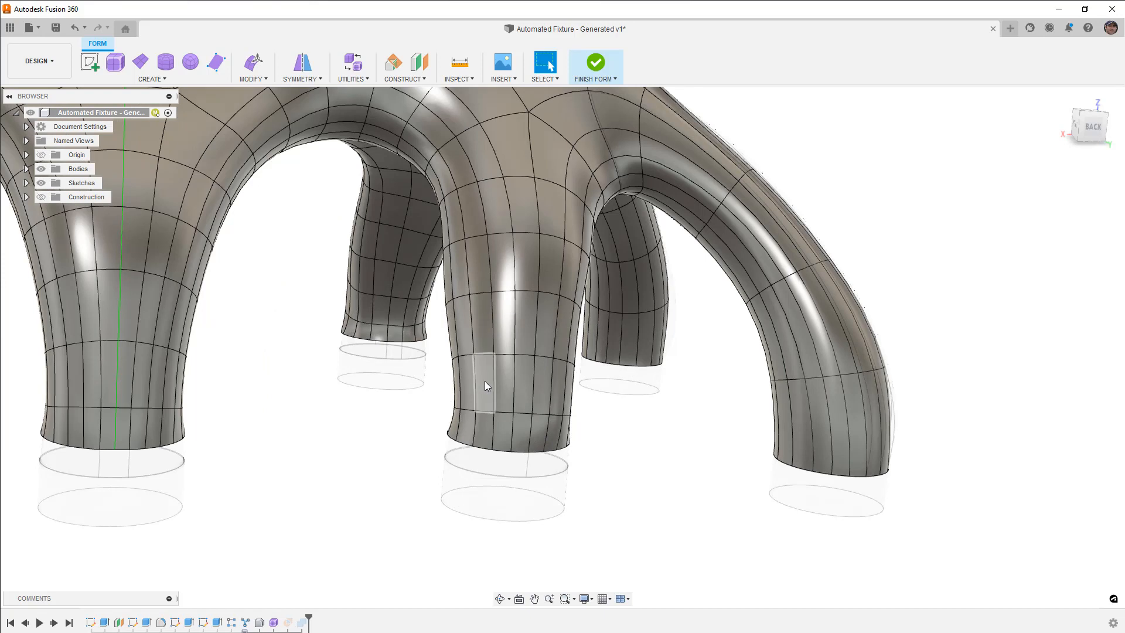
pyautogui.doubleClick(501, 413)
pyautogui.press('Delete')
pyautogui.doubleClick(502, 290)
pyautogui.press('Delete')
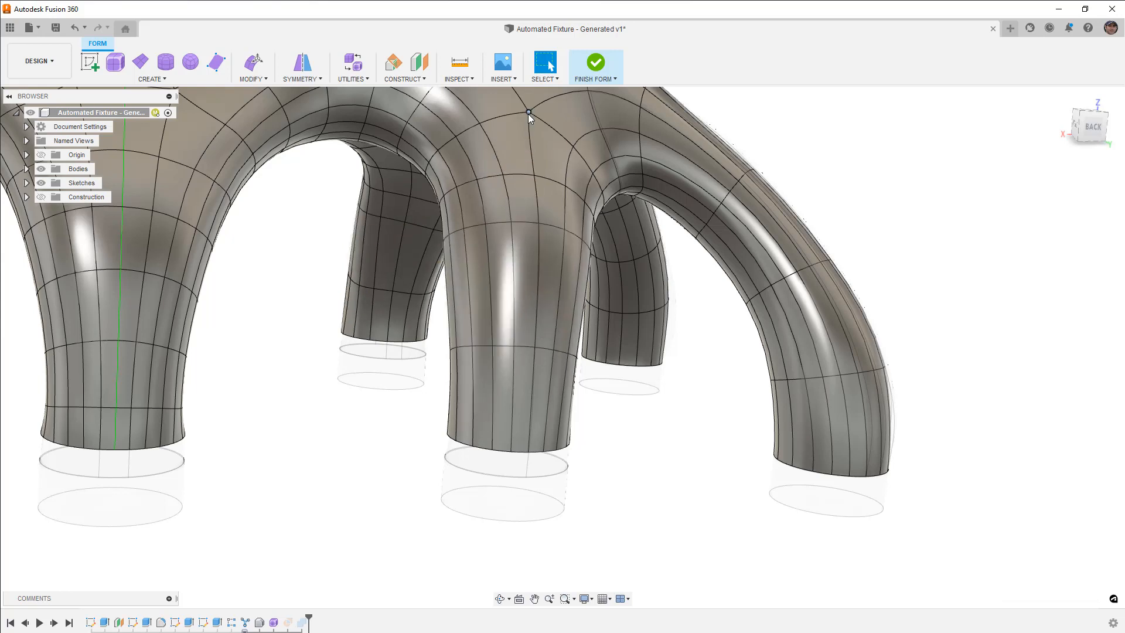
# Step: Match the rim of the leg beside the outer leg to the top edge of the preserved pad below it
pyautogui.moveTo(528, 146); pyautogui.dragTo(498, 278, button='middle')
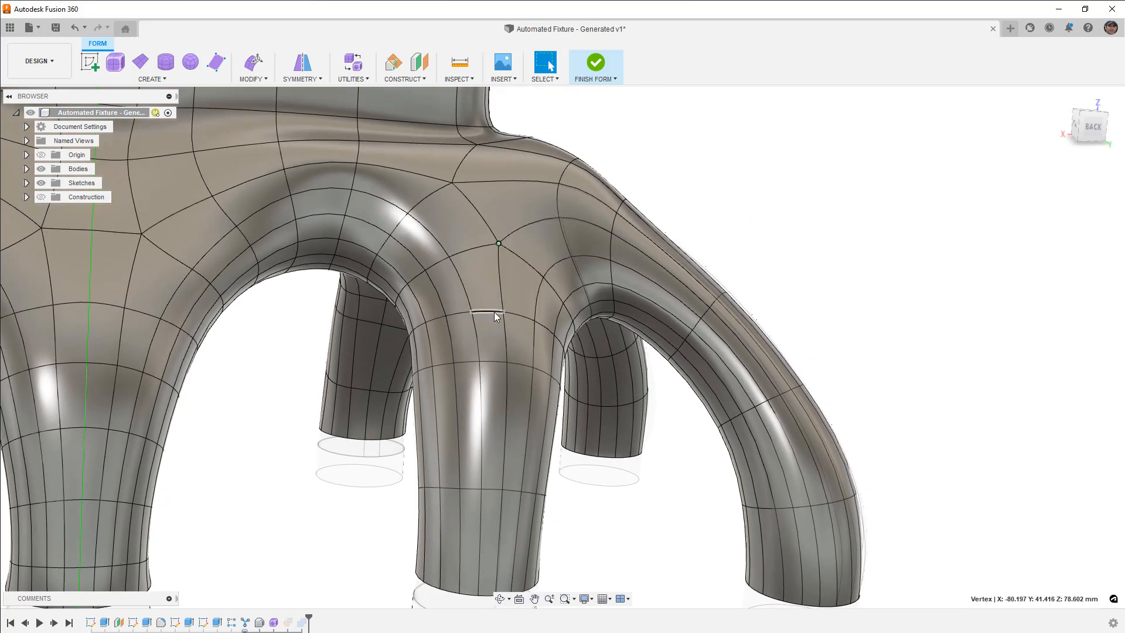
pyautogui.moveTo(506, 391); pyautogui.dragTo(599, 113, button='middle')
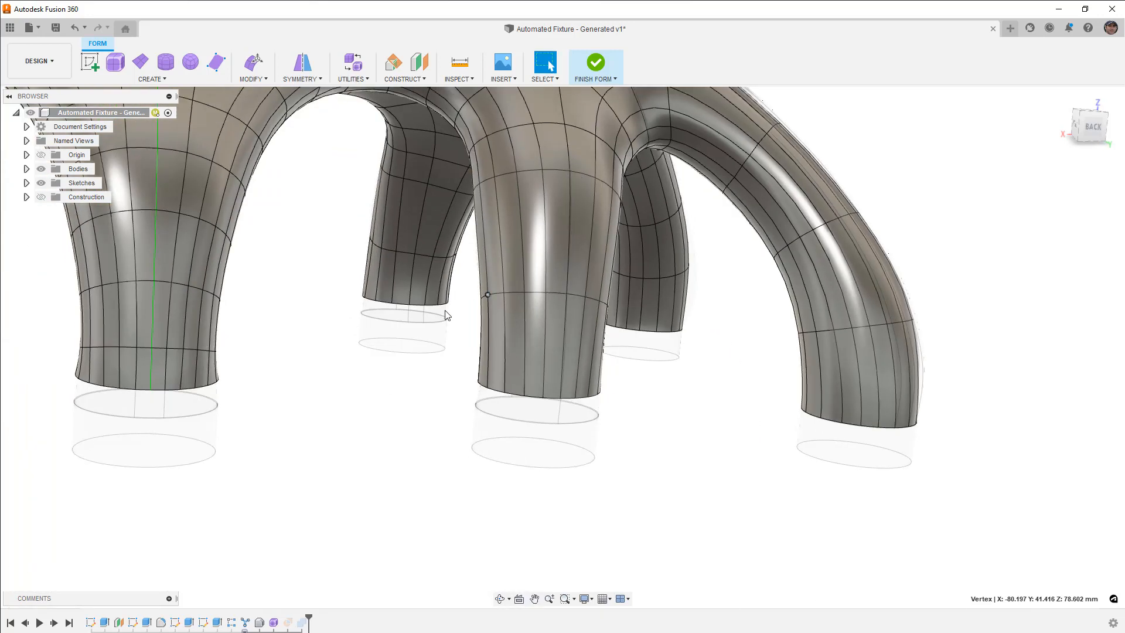
pyautogui.click(254, 79)
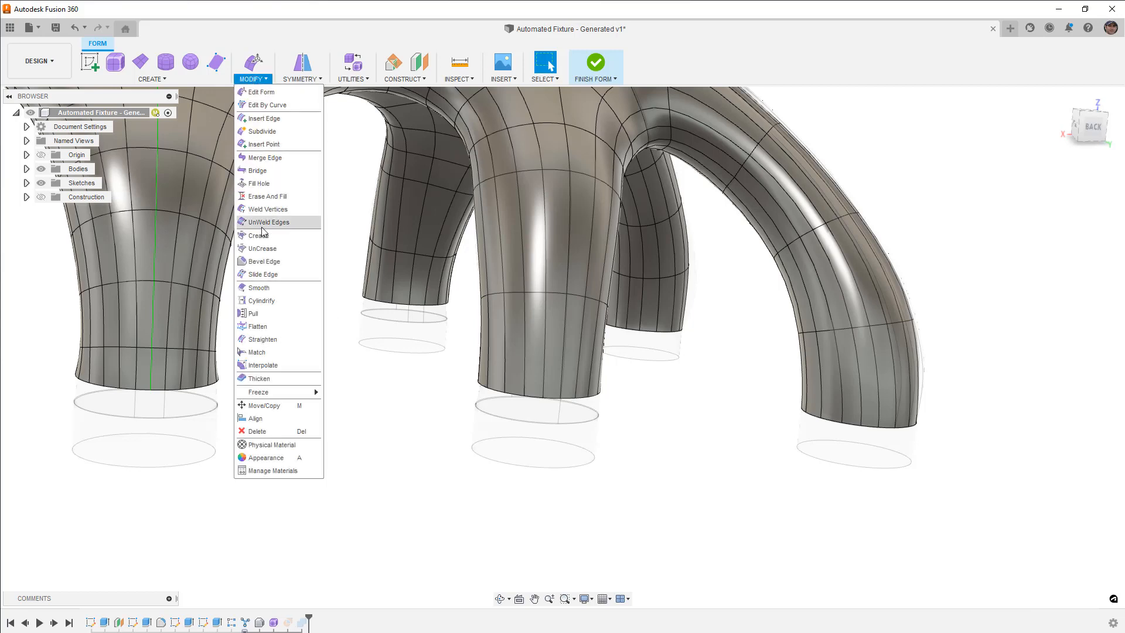
pyautogui.click(257, 352)
pyautogui.click(551, 400)
pyautogui.click(1048, 218)
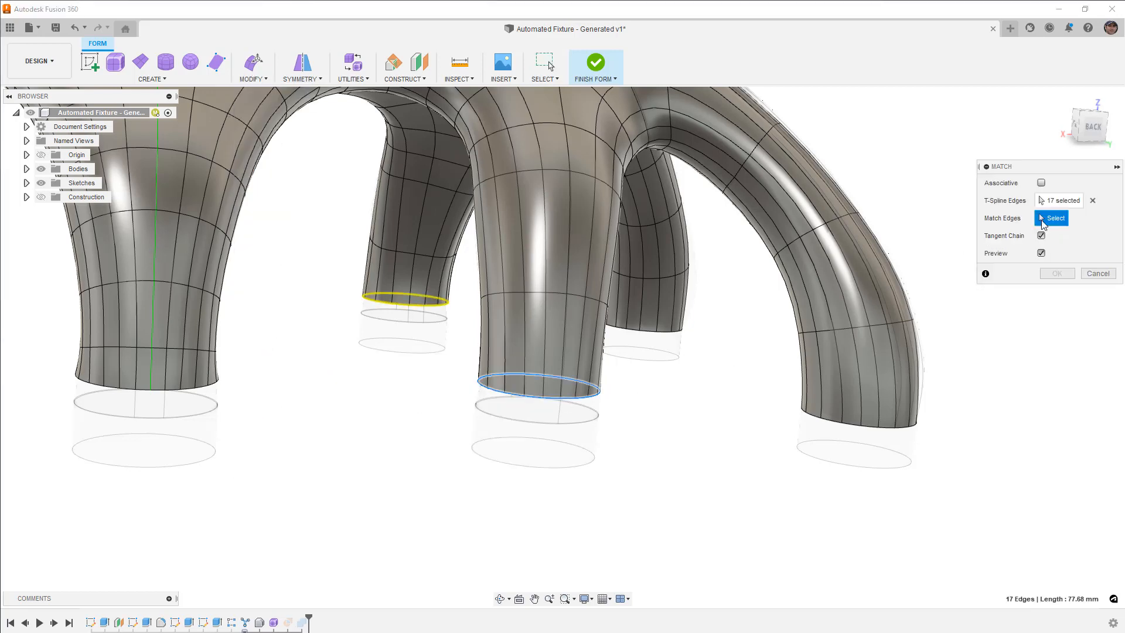
pyautogui.click(575, 425)
# Step: Set this match to Tangent (G1) continuity, flip it to the alternate tangent direction and accept it
pyautogui.click(1075, 271)
pyautogui.click(1078, 299)
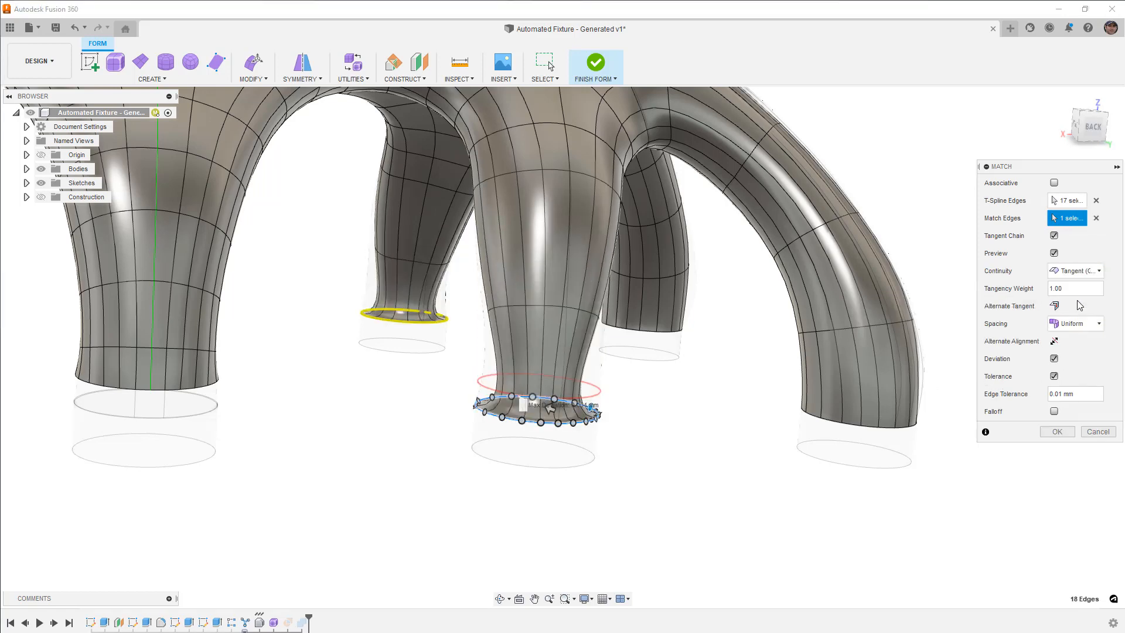
pyautogui.click(1059, 307)
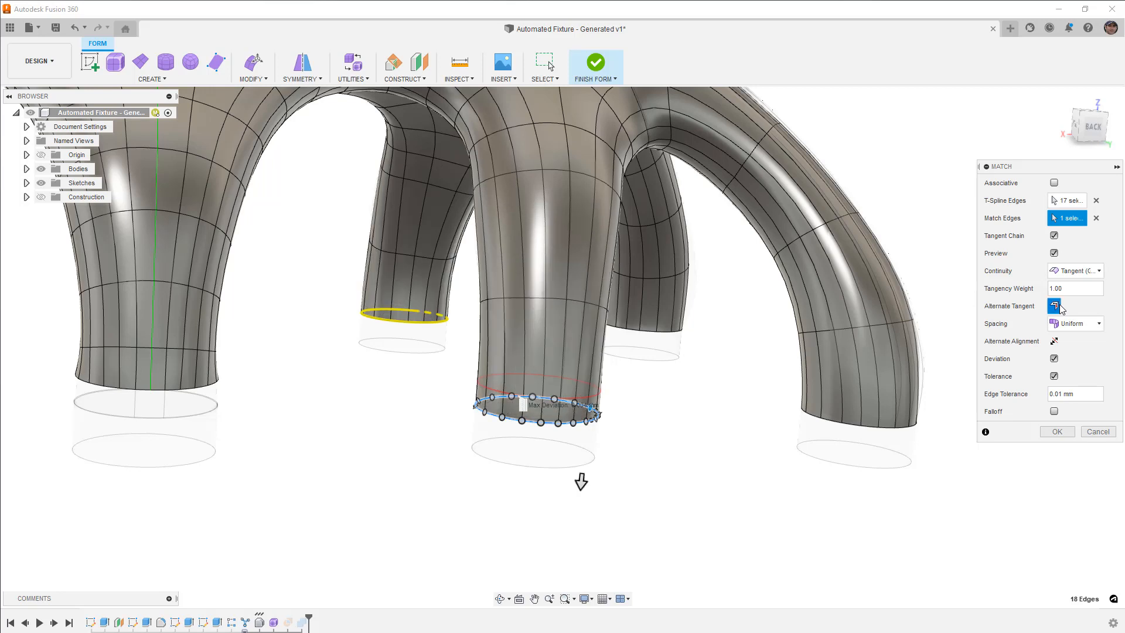
pyautogui.click(1056, 433)
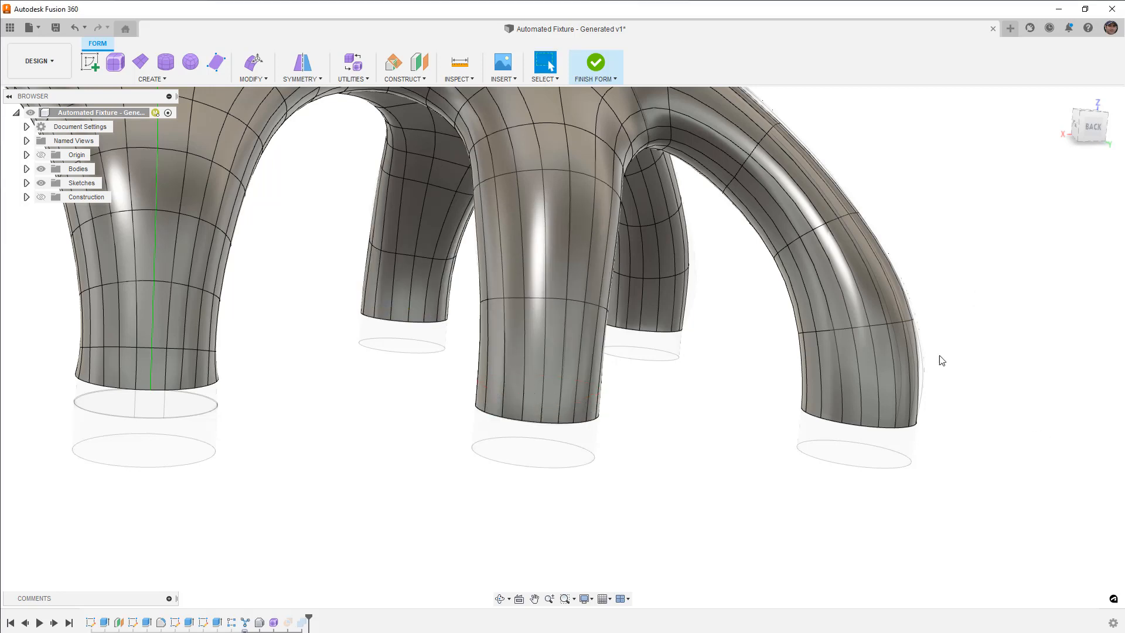
# Step: Match the 22-edge rim of the centre leg on the symmetry line to the top edge of its preserved pad
pyautogui.scroll(-5, 867, 307)
pyautogui.keyDown('shift'); pyautogui.moveTo(867, 306); pyautogui.dragTo(587, 347, button='middle'); pyautogui.keyUp('shift')
pyautogui.scroll(3, 588, 346)
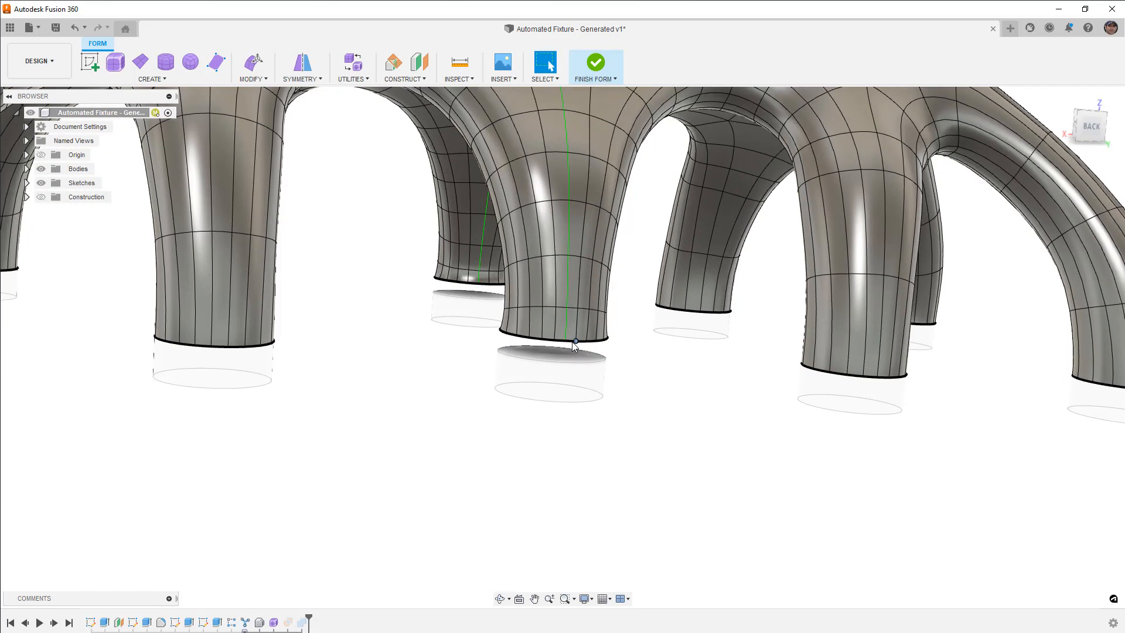
pyautogui.rightClick(677, 396)
pyautogui.click(680, 376)
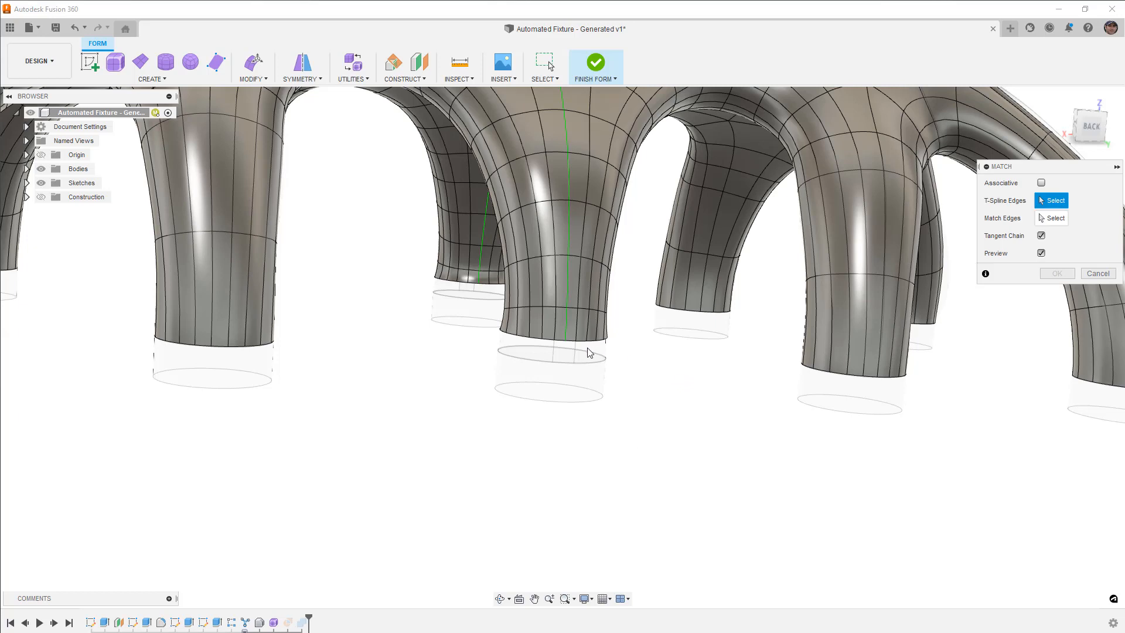
pyautogui.scroll(2, 596, 353)
pyautogui.click(593, 336)
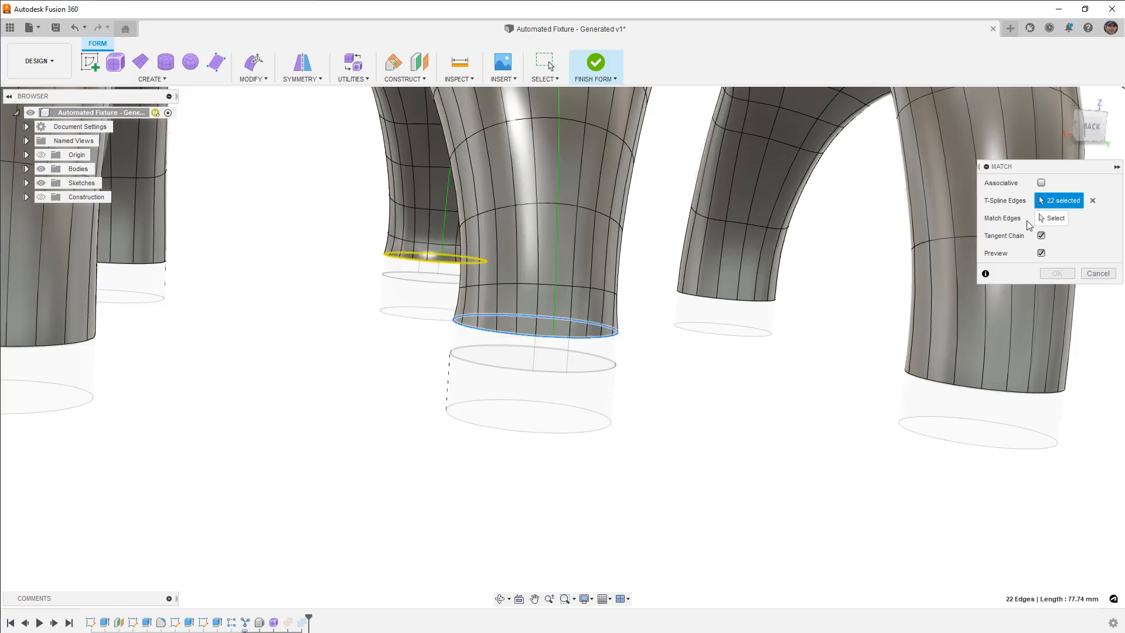
pyautogui.click(1051, 218)
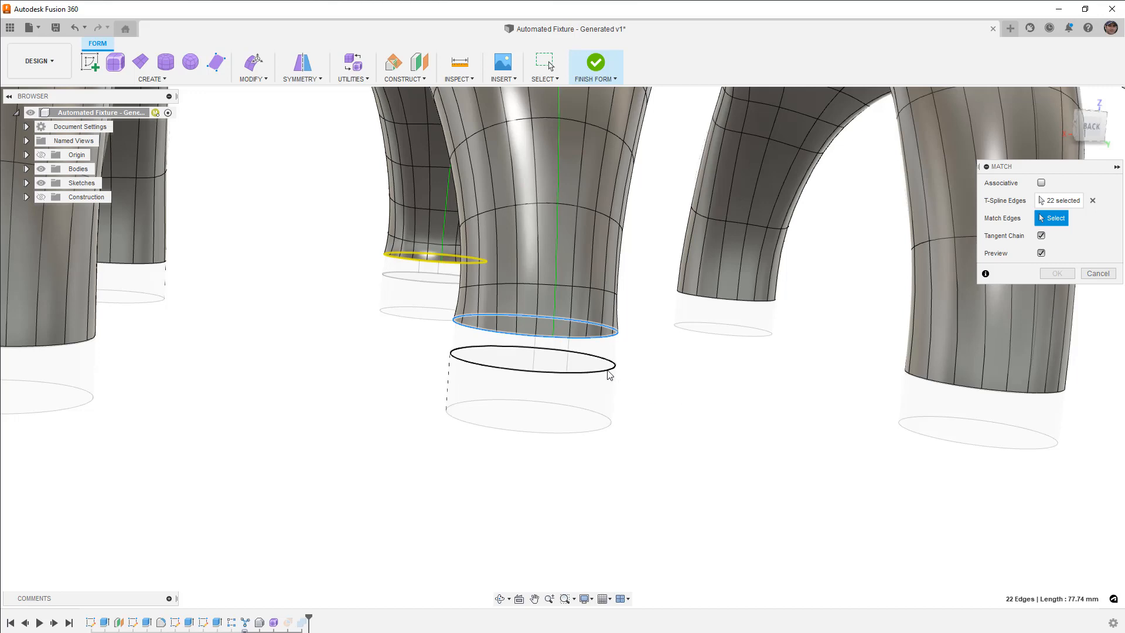
pyautogui.click(609, 373)
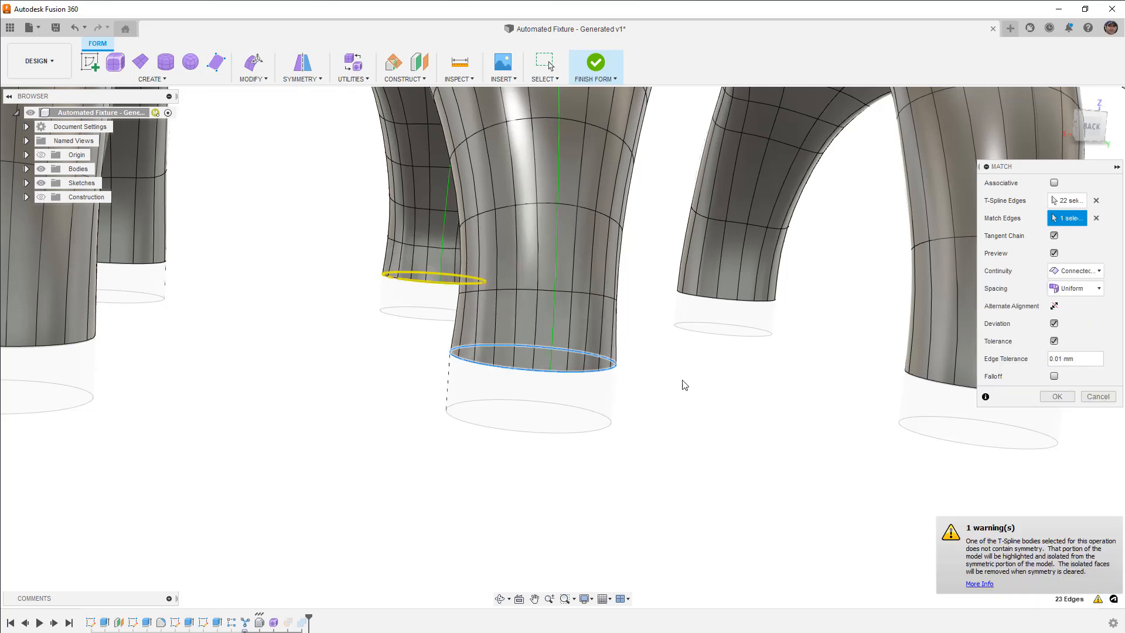
# Step: Give the centre leg's match Tangent (G1) continuity with the alternate tangent direction and accept it
pyautogui.click(1080, 272)
pyautogui.click(1079, 299)
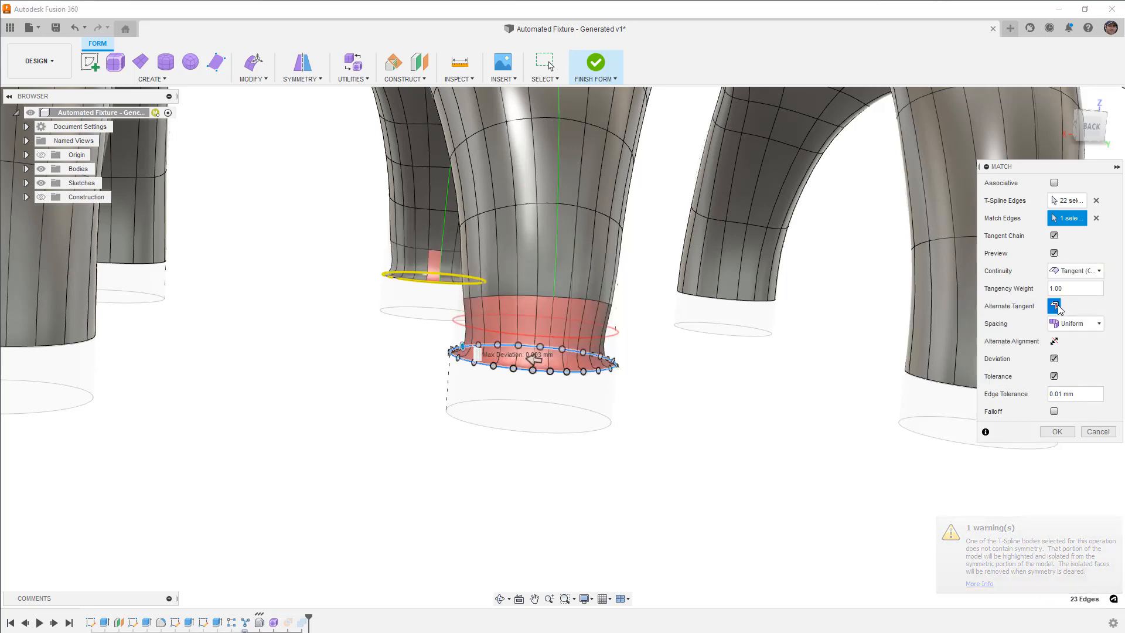
pyautogui.click(1058, 305)
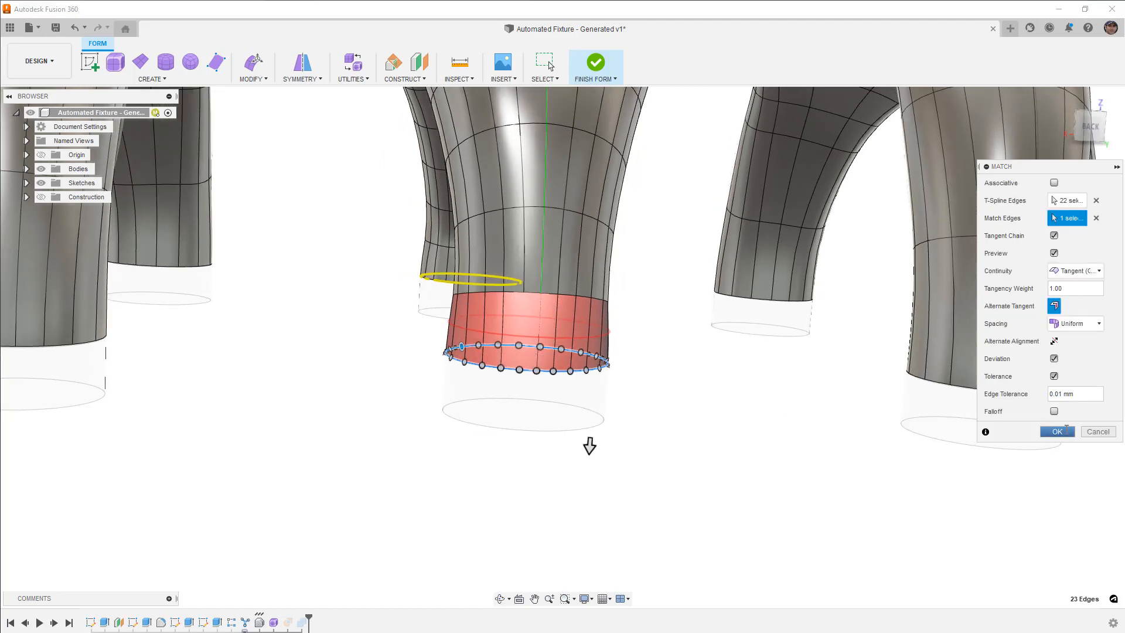
pyautogui.click(1065, 430)
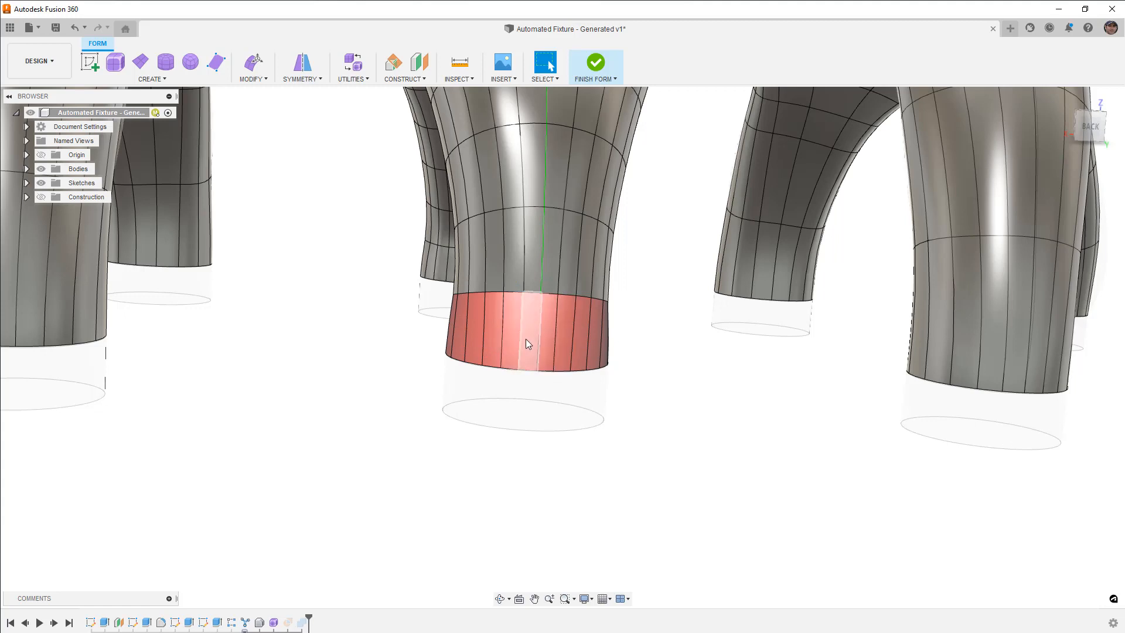
# Step: Run AutoRepair on the T-spline body with Repair Body
pyautogui.scroll(-8, 540, 338)
pyautogui.scroll(3, 539, 320)
pyautogui.moveTo(531, 319); pyautogui.dragTo(519, 338, button='middle')
pyautogui.moveTo(519, 338)
pyautogui.keyDown('shift'); pyautogui.mouseDown(button='middle')
pyautogui.moveTo(486, 329)
pyautogui.moveTo(508, 341)
pyautogui.mouseUp(button='middle'); pyautogui.keyUp('shift')
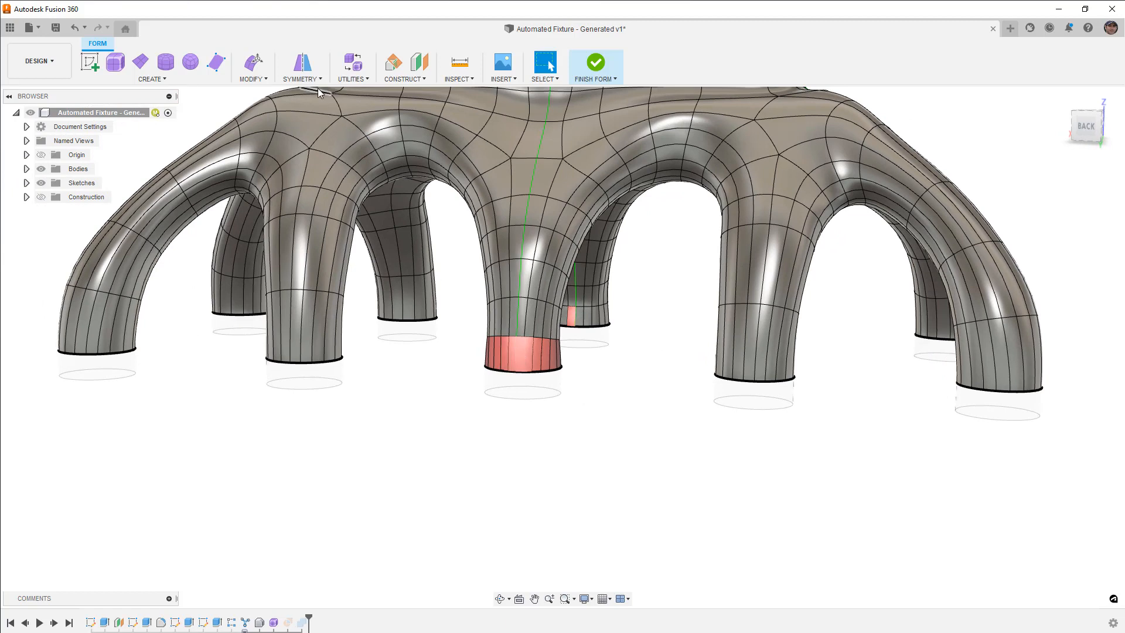
pyautogui.click(367, 77)
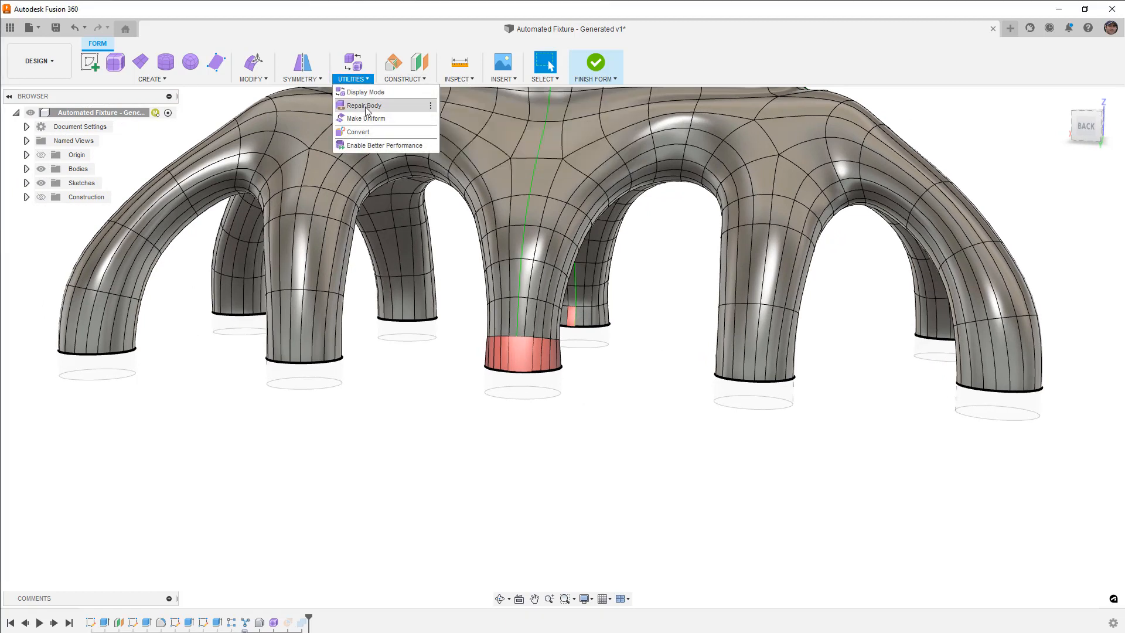
pyautogui.click(363, 106)
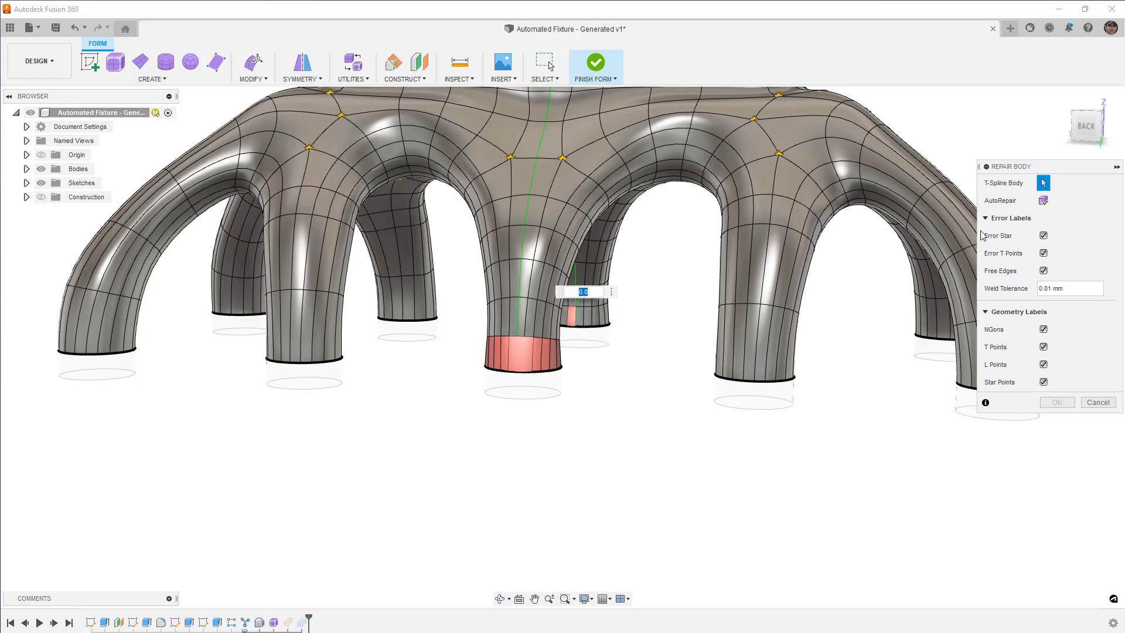
pyautogui.click(1043, 201)
pyautogui.click(1057, 403)
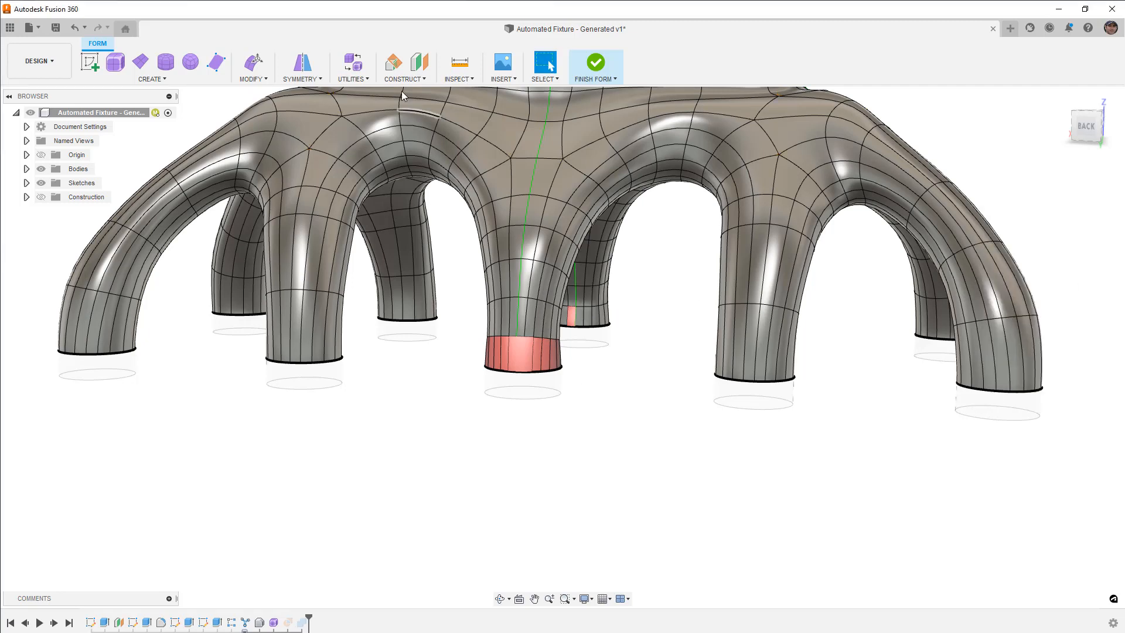
# Step: Clear the symmetry constraint from the whole T-spline body
pyautogui.click(311, 79)
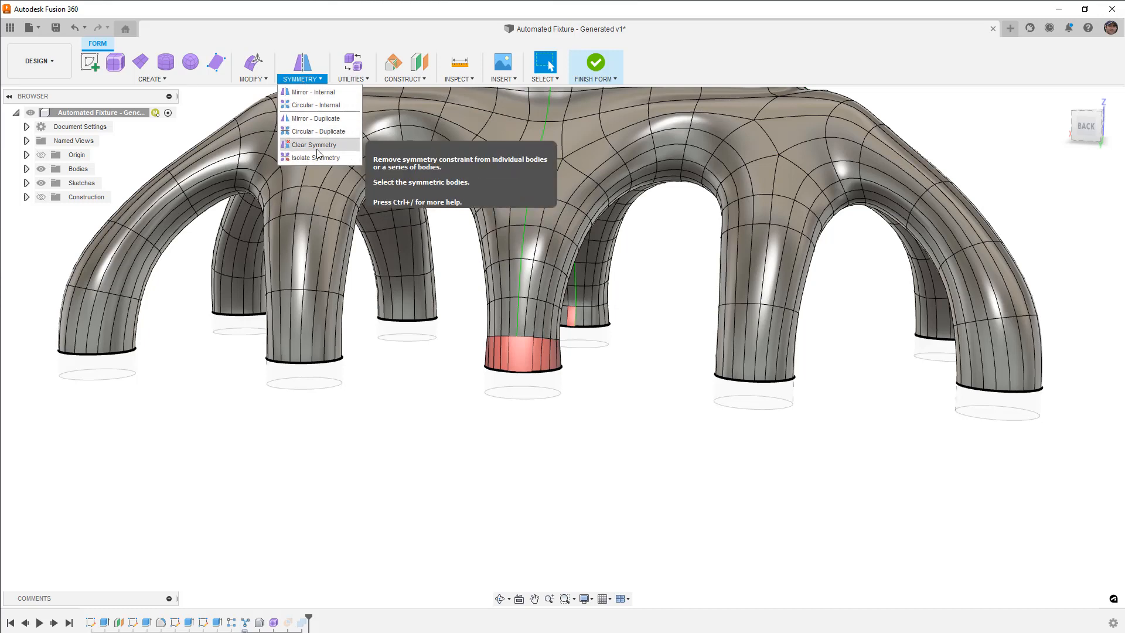
pyautogui.click(316, 146)
pyautogui.click(571, 290)
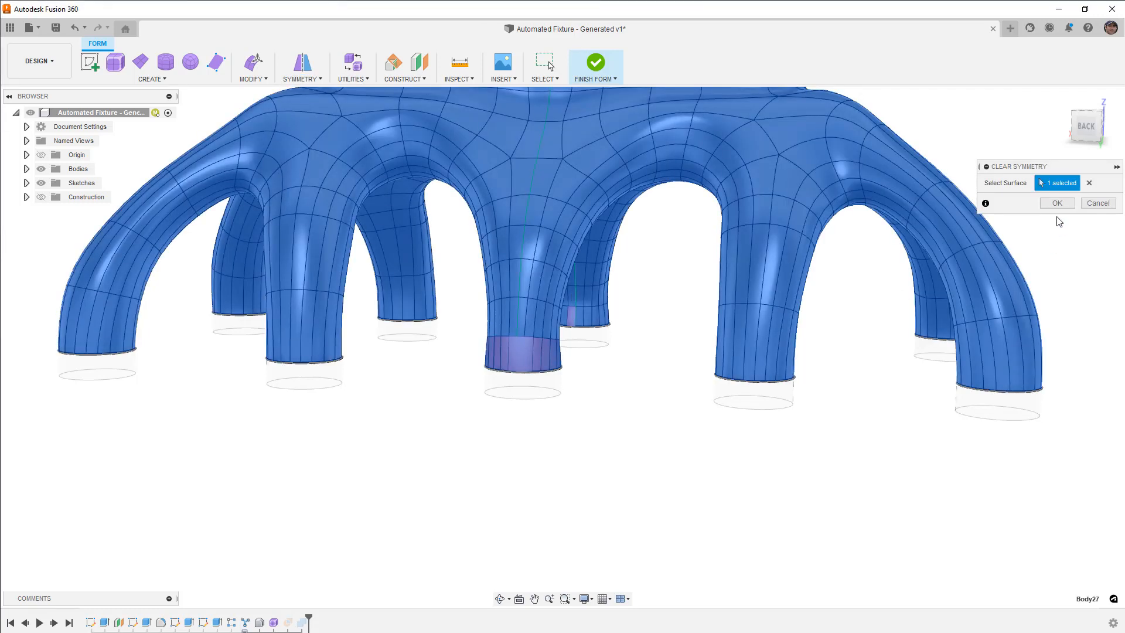
pyautogui.click(1056, 203)
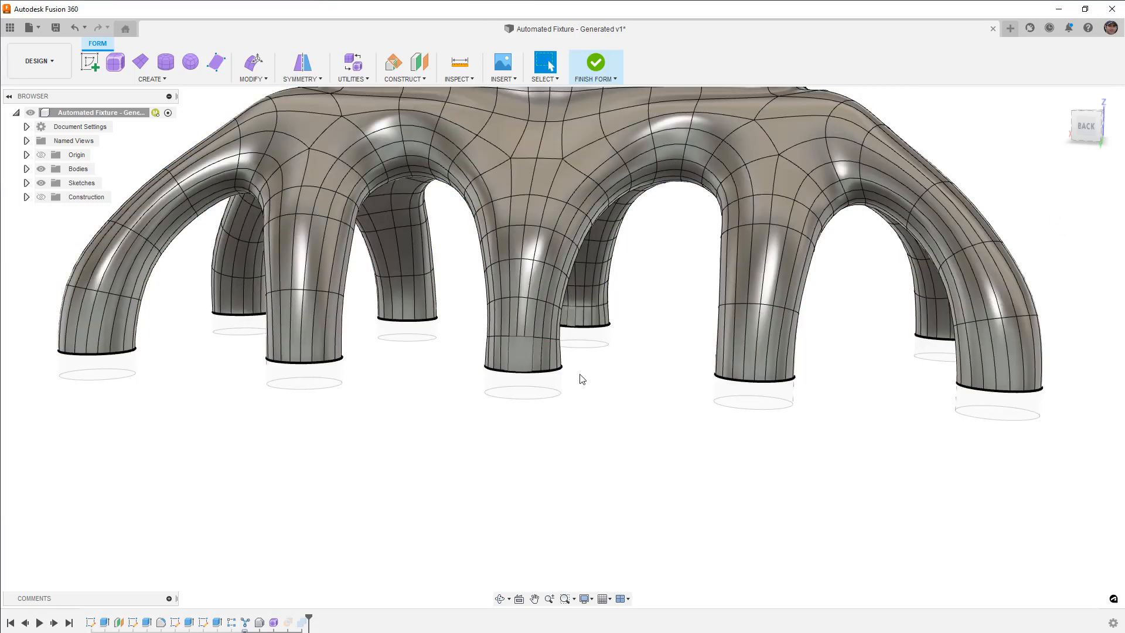
pyautogui.scroll(3, 533, 356)
pyautogui.scroll(3, 533, 356)
pyautogui.keyDown('shift'); pyautogui.moveTo(521, 351); pyautogui.dragTo(743, 366, button='middle'); pyautogui.keyUp('shift')
pyautogui.scroll(-8, 750, 369)
pyautogui.press('Escape')
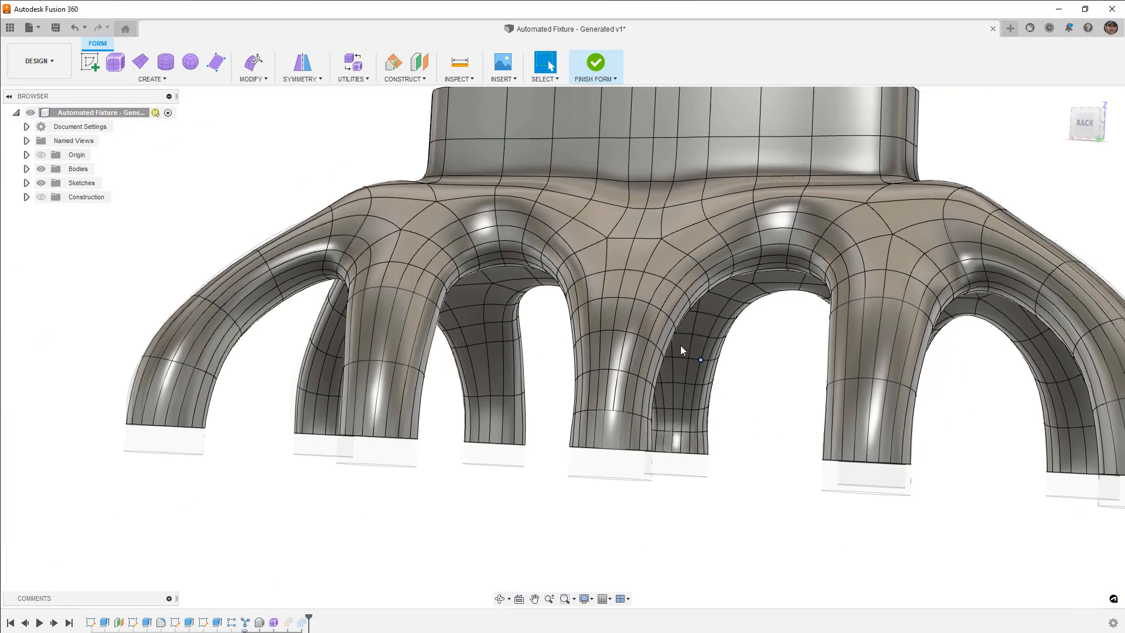
# Step: Apply internal mirror symmetry using the two adjacent faces at the middle of the upper collar's long side
pyautogui.click(312, 76)
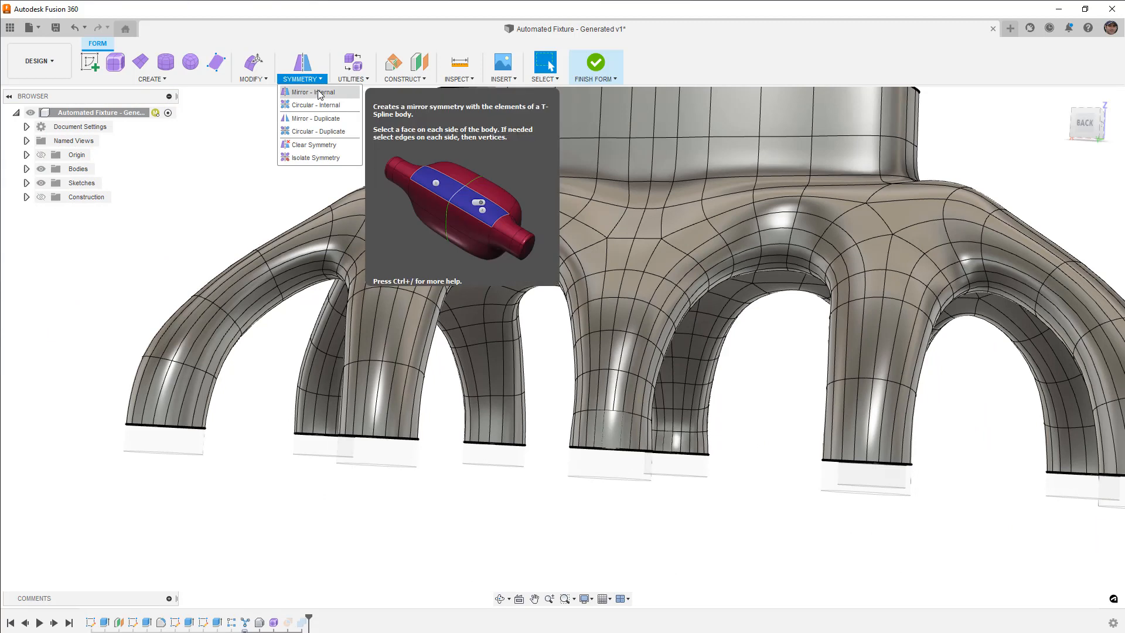
pyautogui.click(319, 92)
pyautogui.click(661, 169)
pyautogui.click(644, 164)
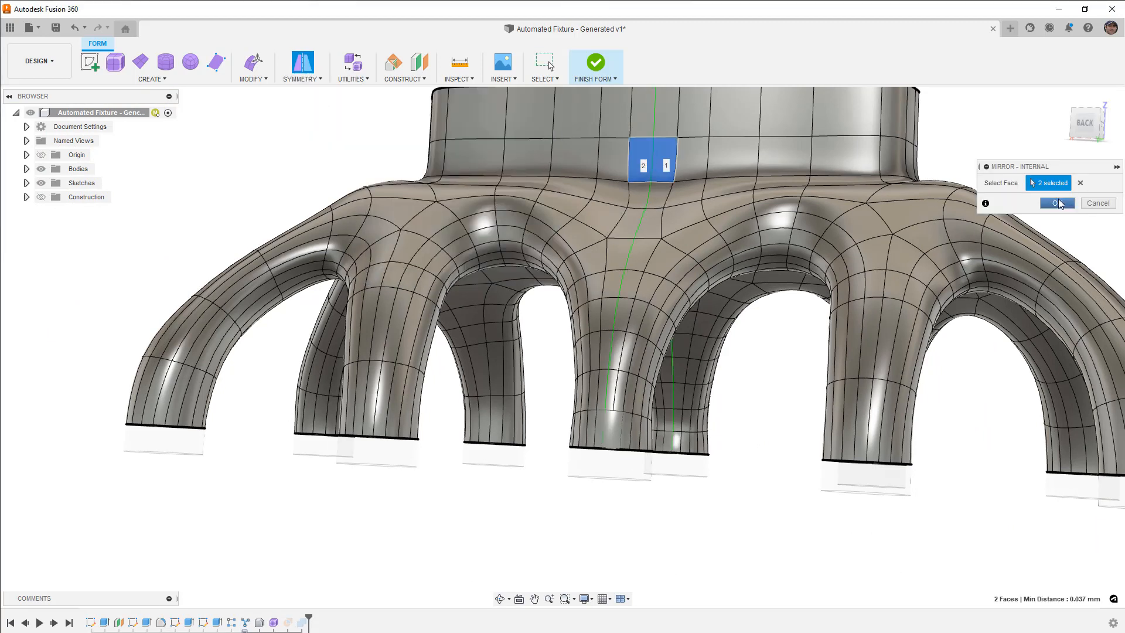
pyautogui.click(1057, 203)
# Step: Add a second internal mirror symmetry using the two adjacent faces above the arch between the end legs
pyautogui.rightClick(745, 532)
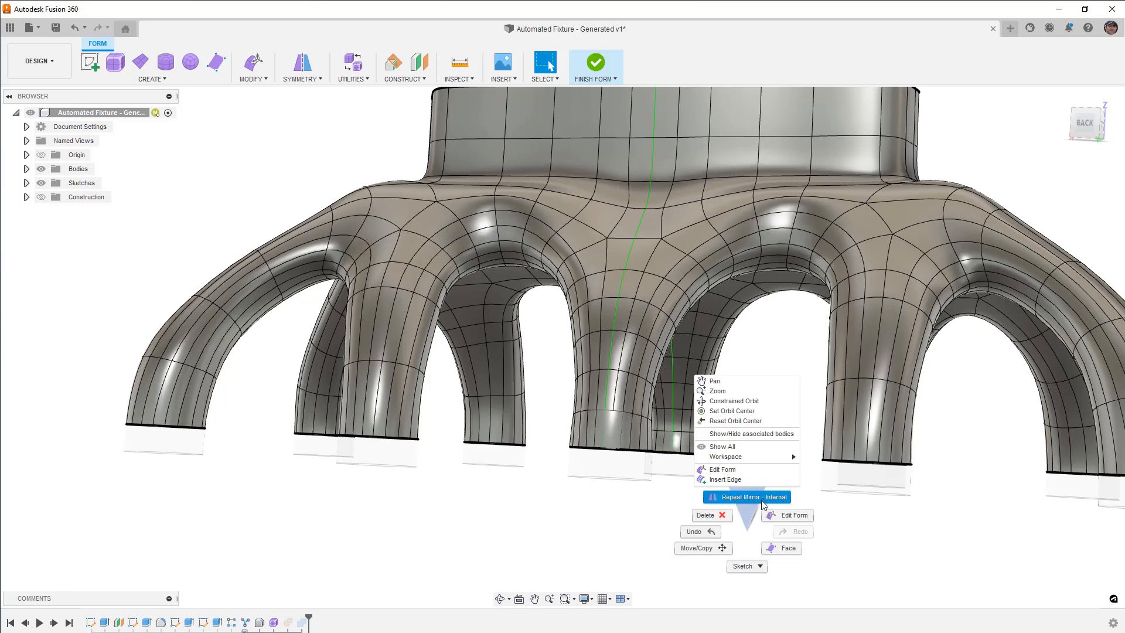
pyautogui.click(762, 498)
pyautogui.keyDown('shift'); pyautogui.moveTo(784, 371); pyautogui.dragTo(900, 296, button='middle'); pyautogui.keyUp('shift')
pyautogui.click(979, 270)
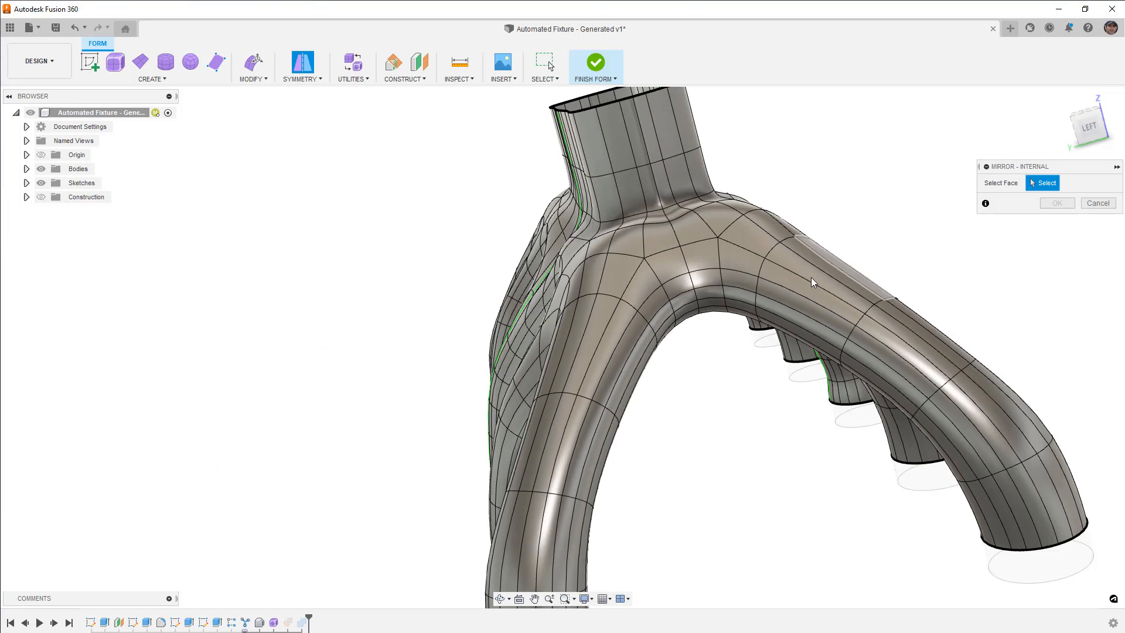
pyautogui.click(668, 266)
pyautogui.click(701, 255)
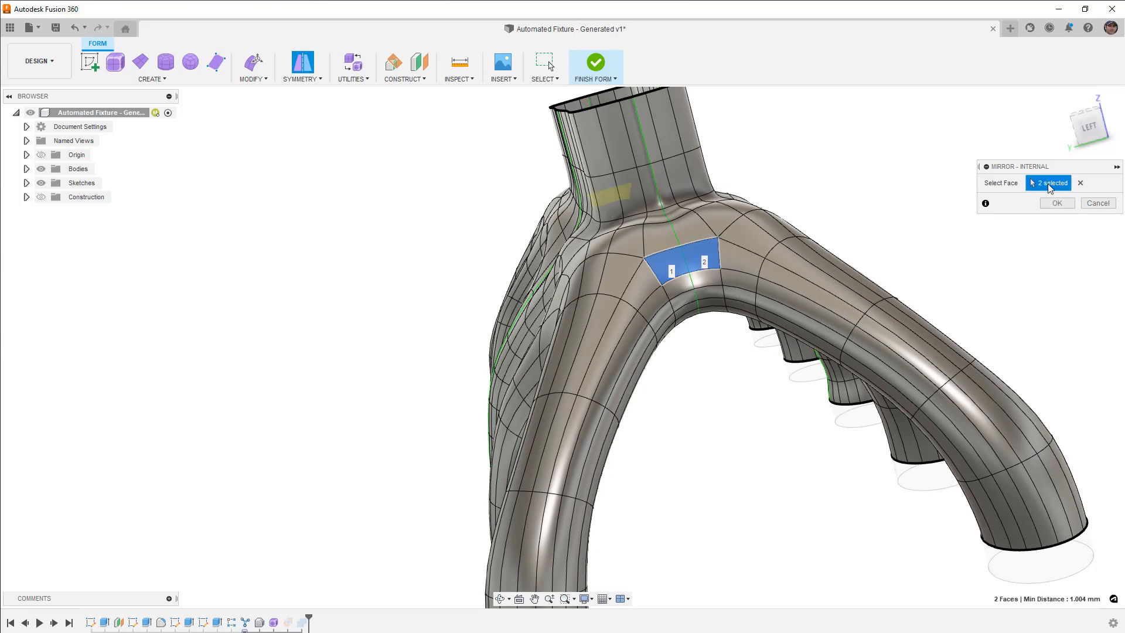
pyautogui.click(1057, 202)
# Step: Delete two excess edge loops around the centre leg on the symmetry line
pyautogui.scroll(-5, 946, 208)
pyautogui.keyDown('shift'); pyautogui.moveTo(841, 277); pyautogui.dragTo(911, 264, button='middle'); pyautogui.keyUp('shift')
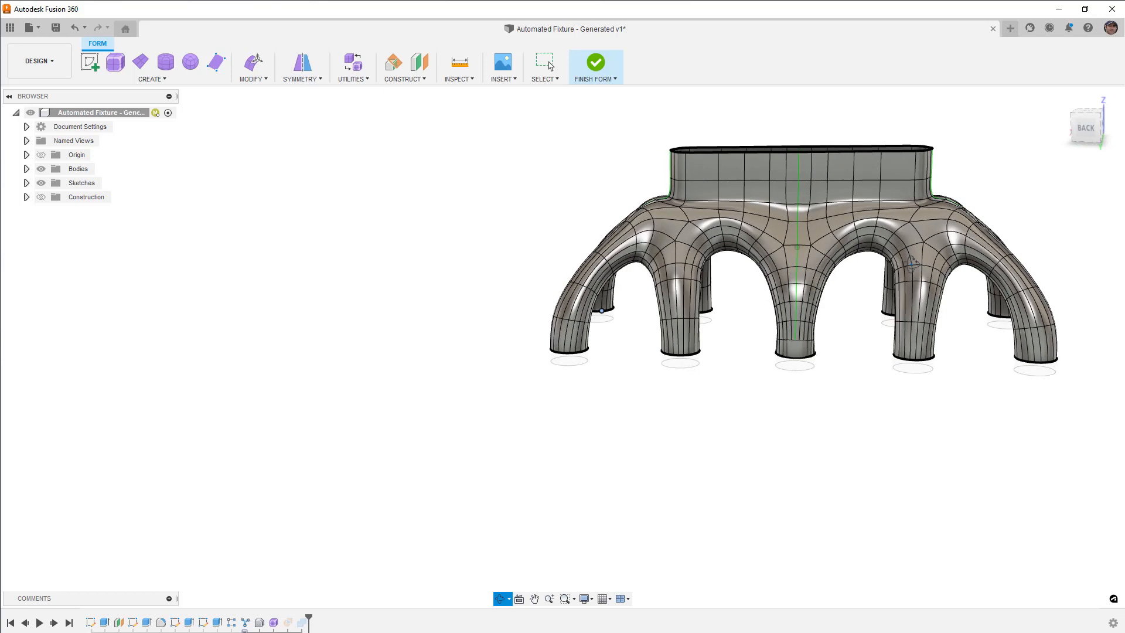
pyautogui.scroll(10, 820, 351)
pyautogui.moveTo(873, 356)
pyautogui.keyDown('shift'); pyautogui.mouseDown(button='middle')
pyautogui.moveTo(867, 294)
pyautogui.moveTo(866, 340)
pyautogui.mouseUp(button='middle'); pyautogui.keyUp('shift')
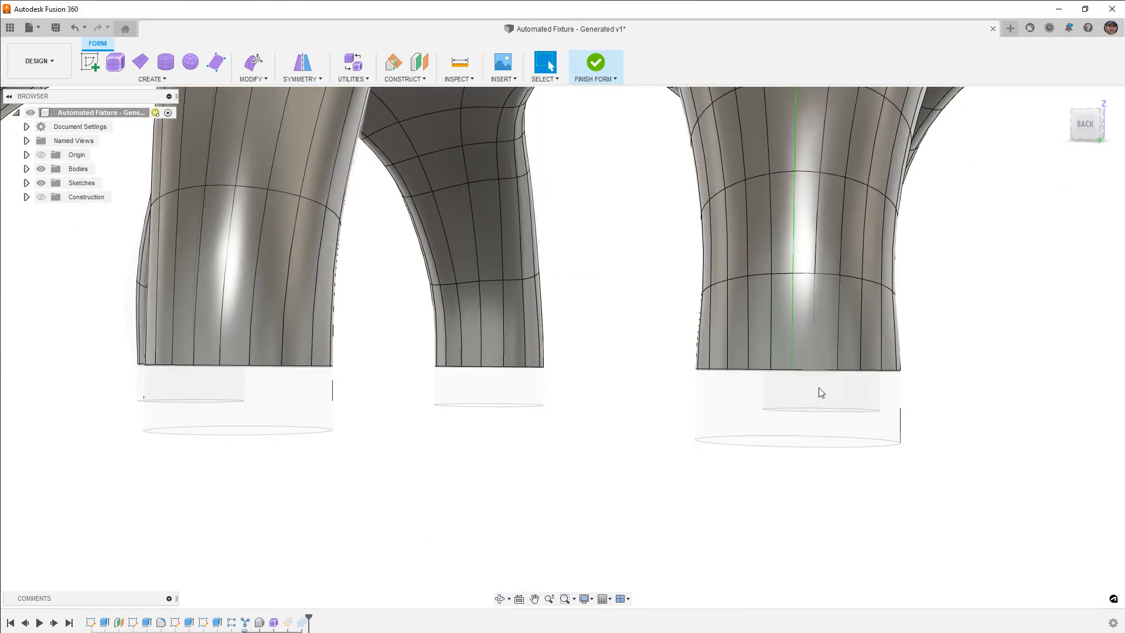
pyautogui.scroll(-5, 824, 389)
pyautogui.scroll(3, 824, 321)
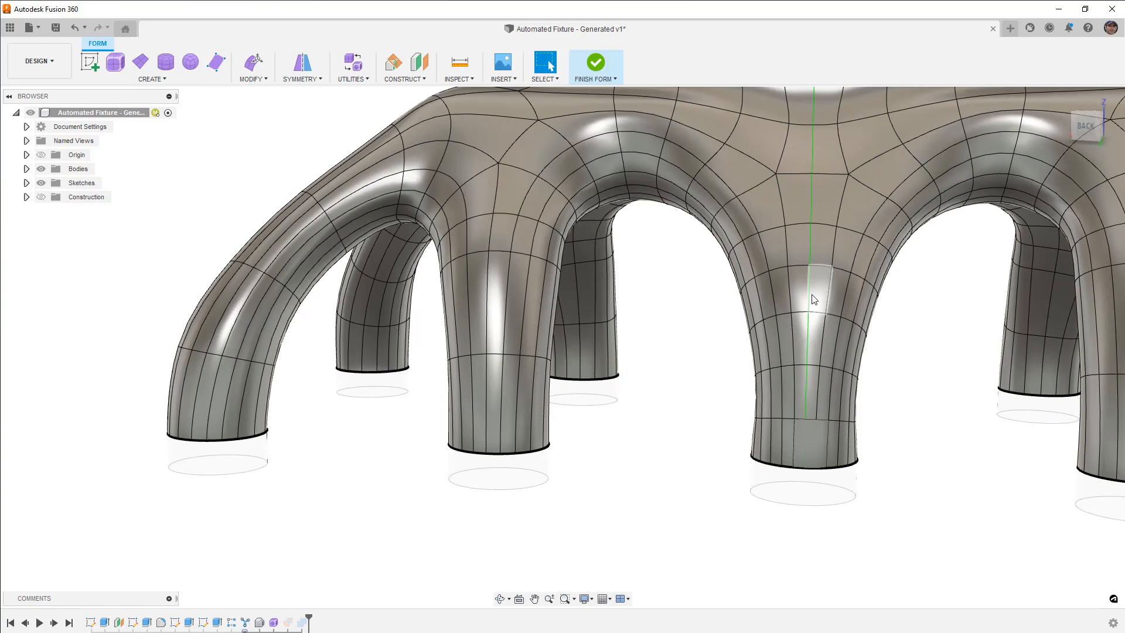
pyautogui.doubleClick(817, 268)
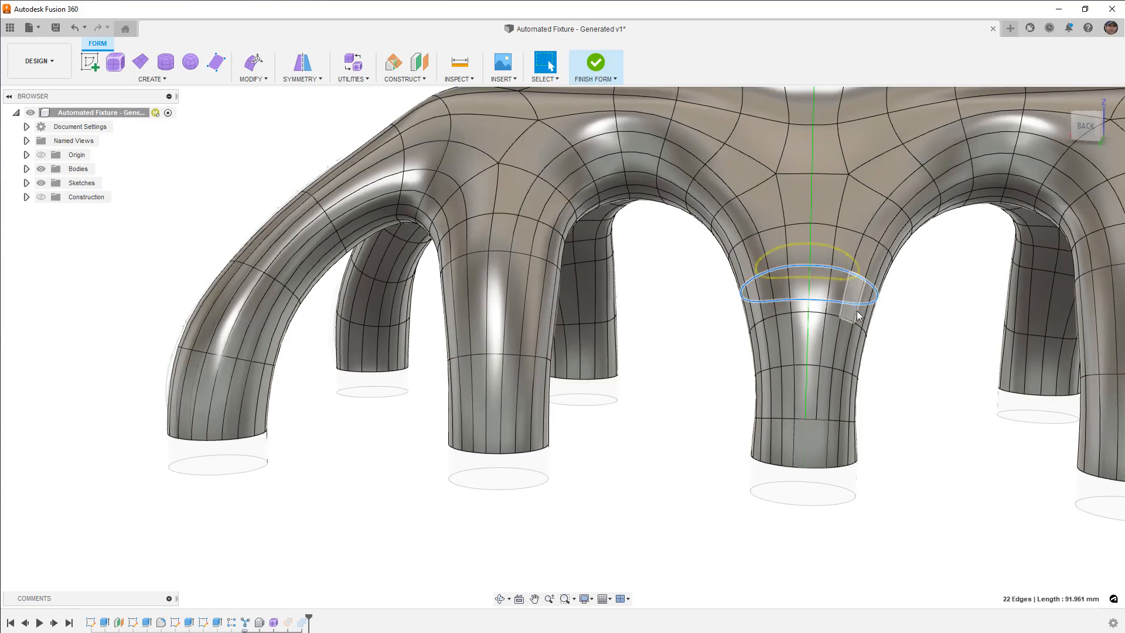
pyautogui.press('Escape')
pyautogui.scroll(1, 828, 370)
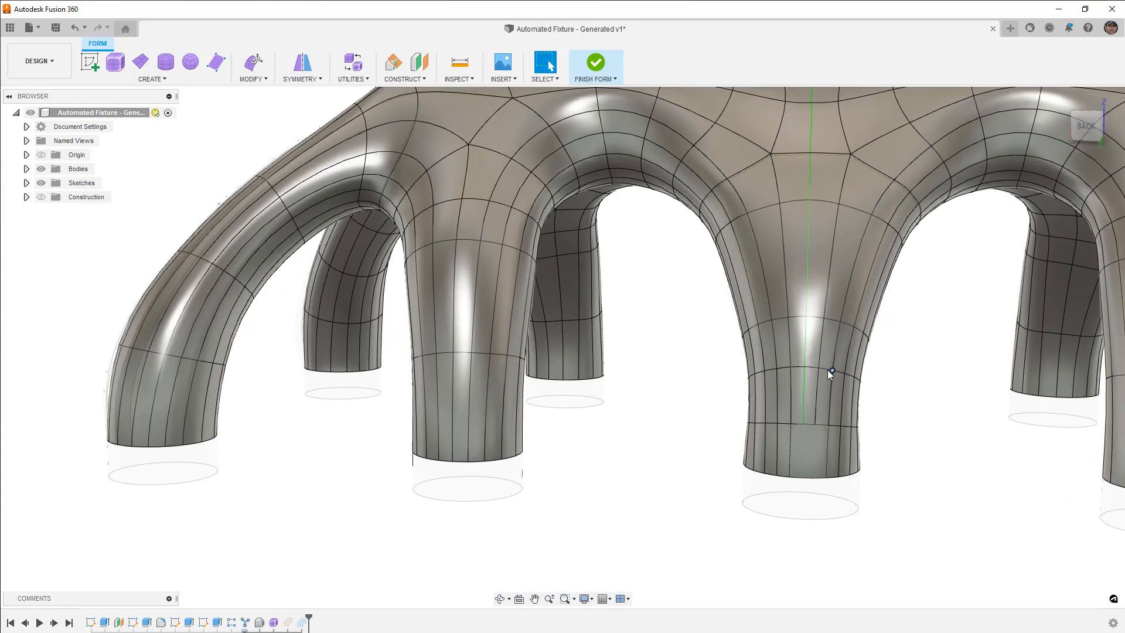
pyautogui.doubleClick(825, 369)
pyautogui.press('Escape')
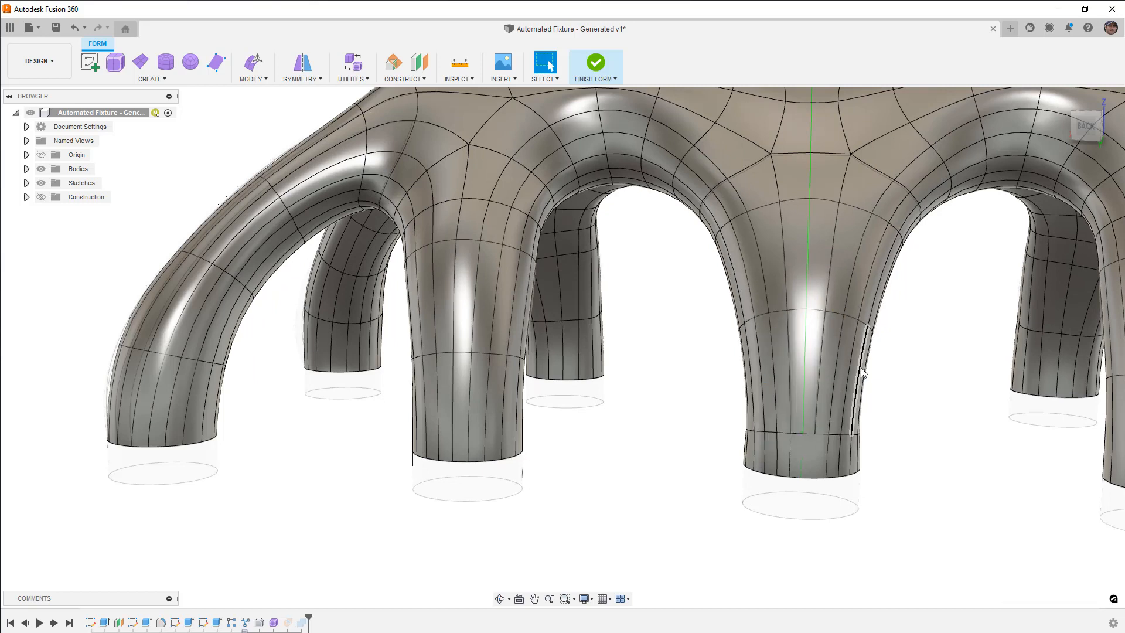
# Step: Start thickening the T-spline body and set the thickness to 2 mm
pyautogui.scroll(-2, 865, 351)
pyautogui.scroll(-3, 866, 350)
pyautogui.keyDown('shift'); pyautogui.moveTo(854, 360); pyautogui.dragTo(608, 334, button='middle'); pyautogui.keyUp('shift')
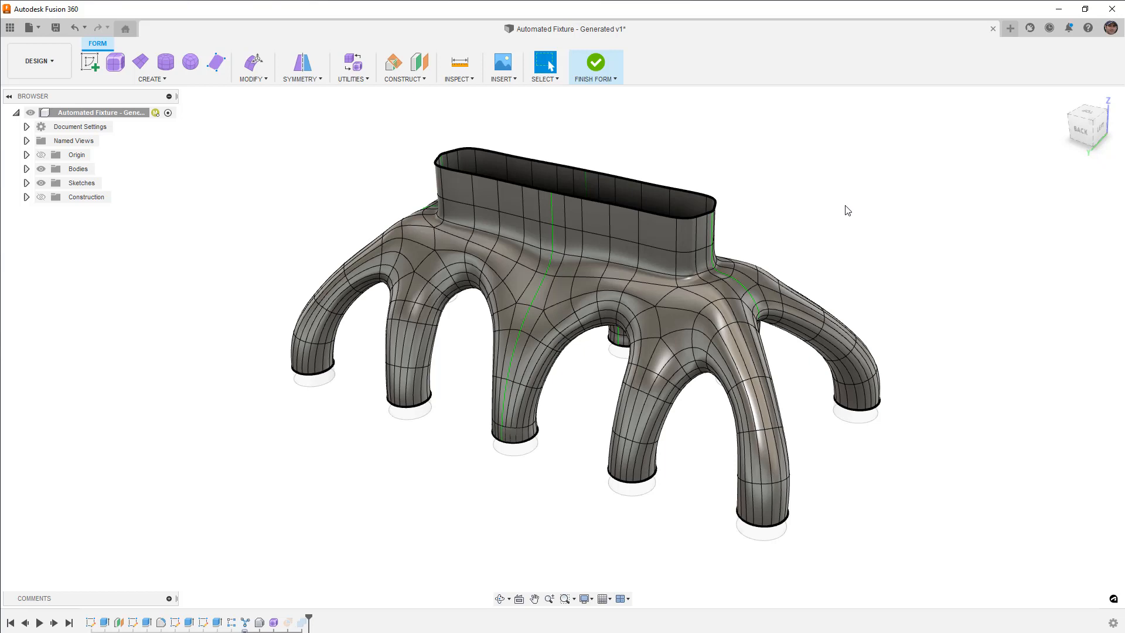
pyautogui.click(264, 80)
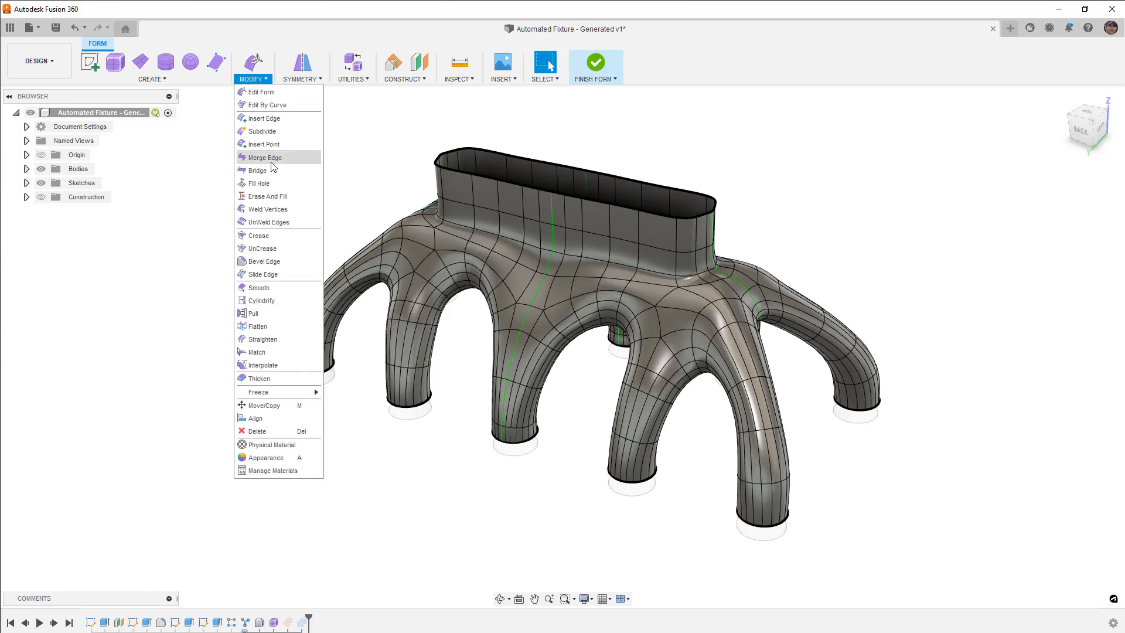
pyautogui.click(259, 378)
pyautogui.click(533, 249)
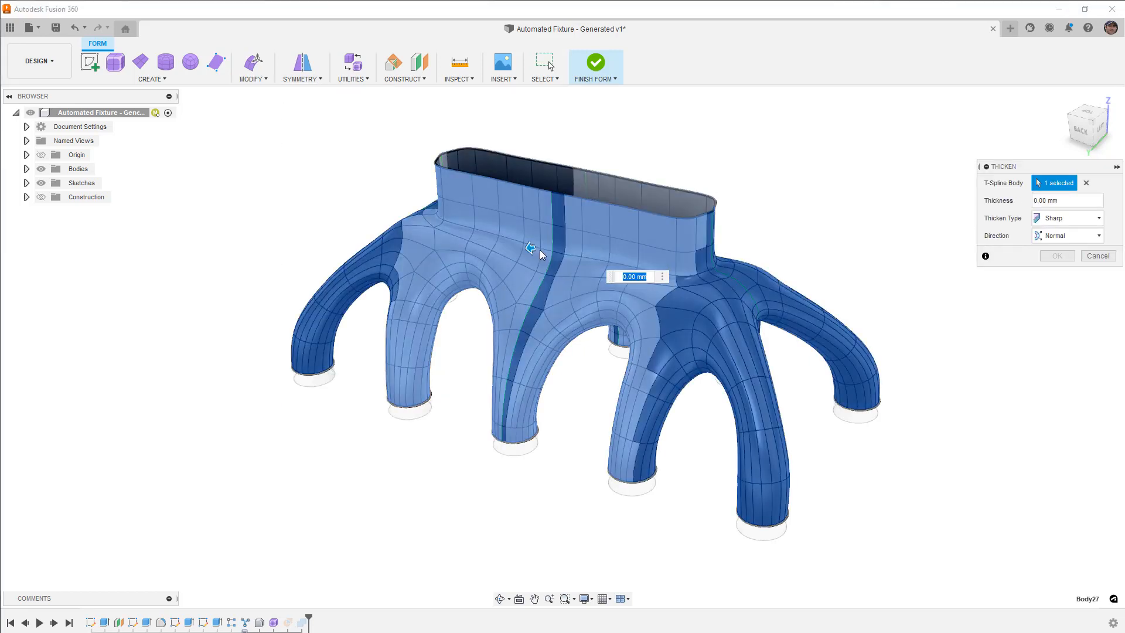
pyautogui.moveTo(519, 250); pyautogui.dragTo(516, 251)
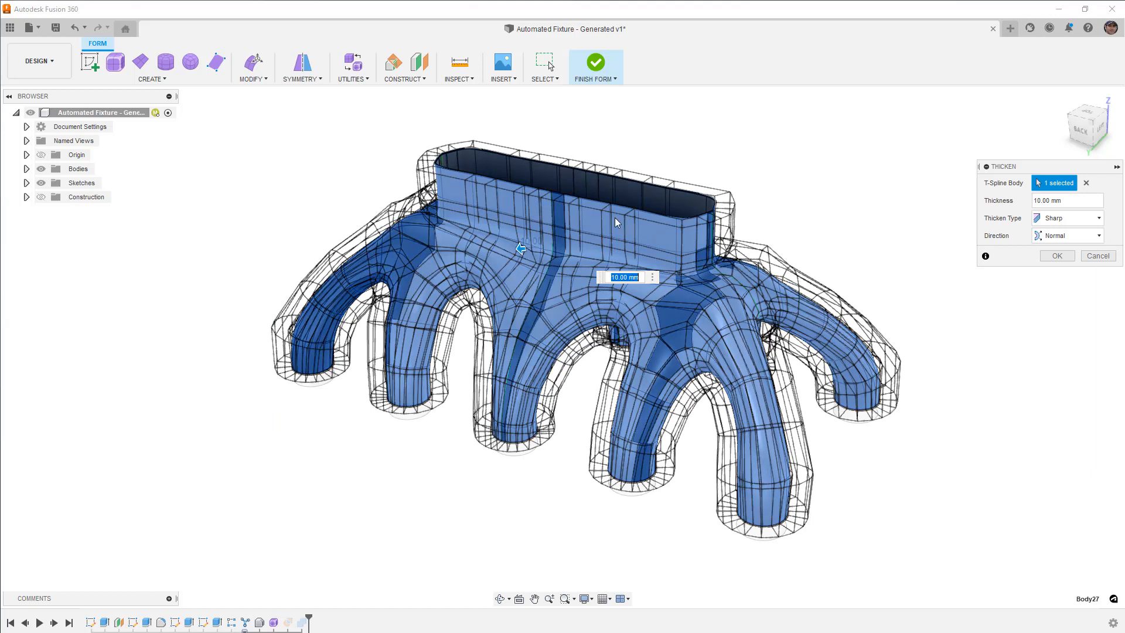
pyautogui.scroll(3, 689, 232)
pyautogui.moveTo(1074, 200); pyautogui.dragTo(995, 203)
pyautogui.write('2')
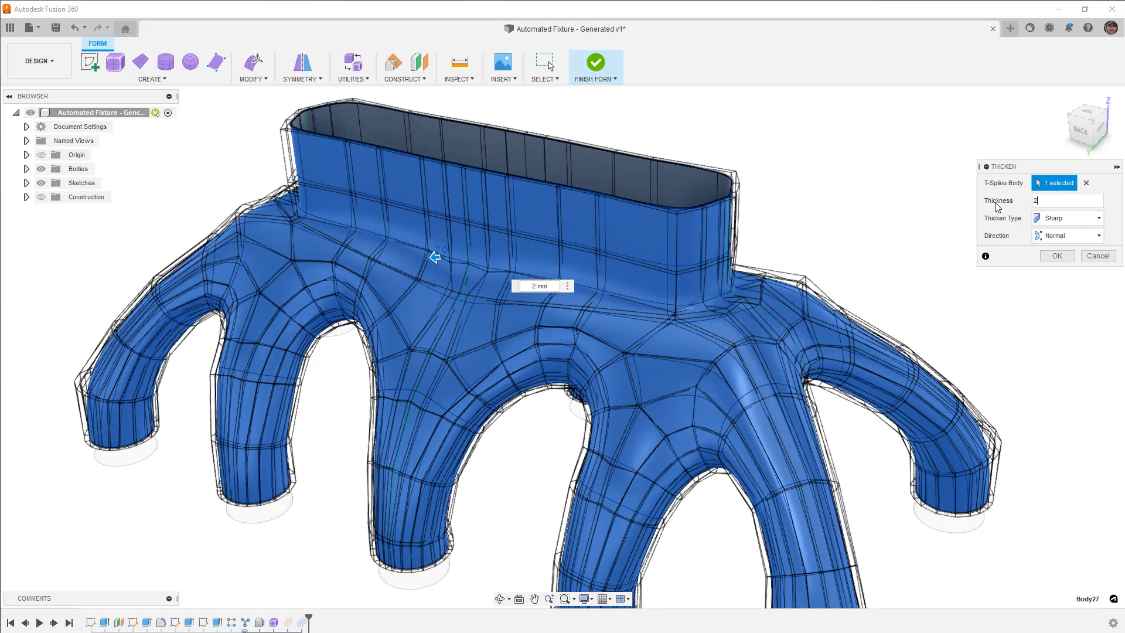
# Step: Try the Soft thicken type, return it to Sharp with Normal direction, and accept the thickening
pyautogui.click(1063, 217)
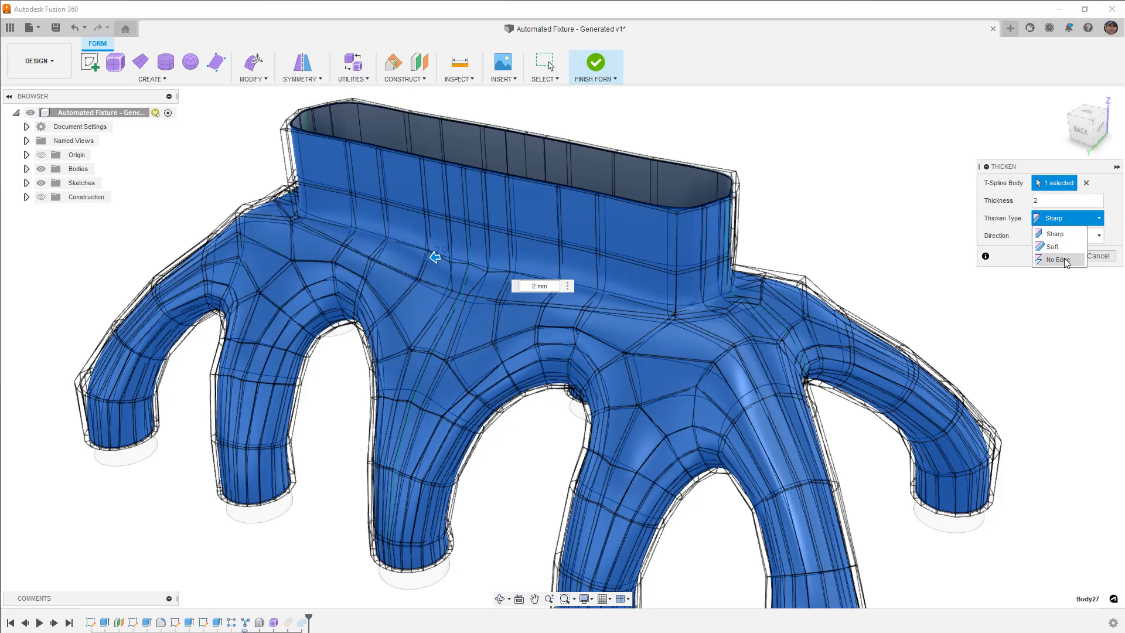
pyautogui.click(1053, 247)
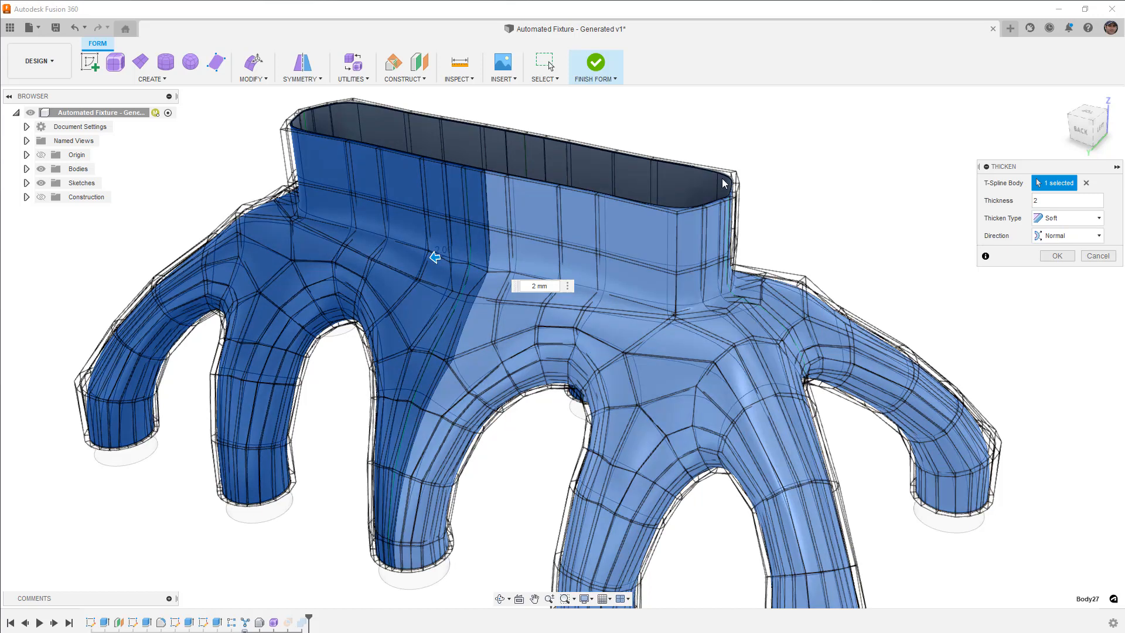
pyautogui.click(1067, 218)
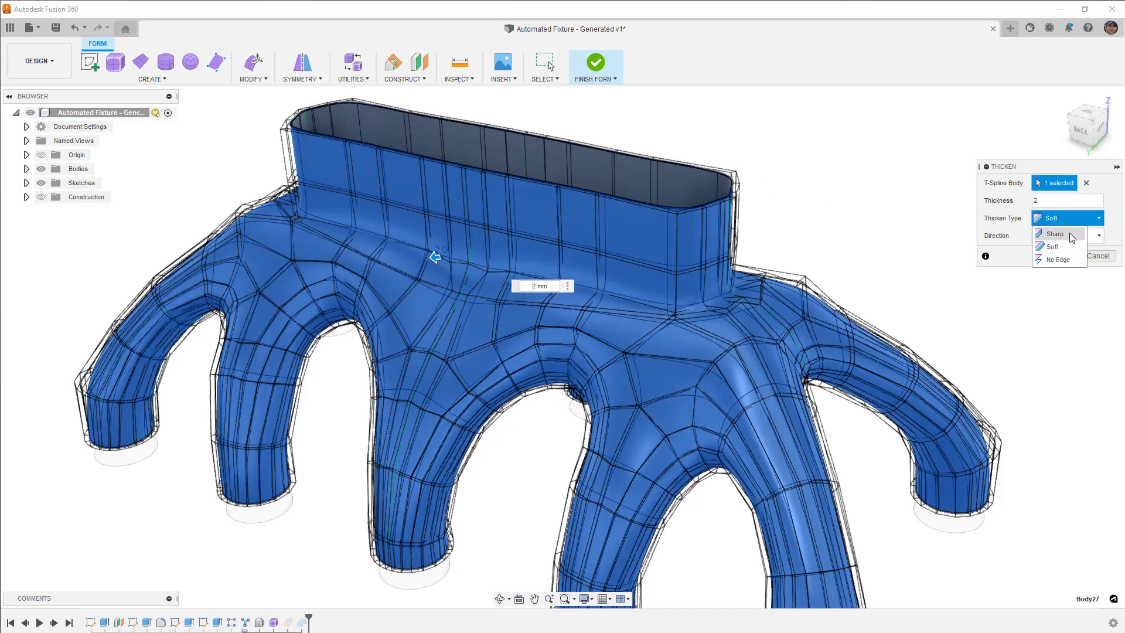
pyautogui.click(1072, 233)
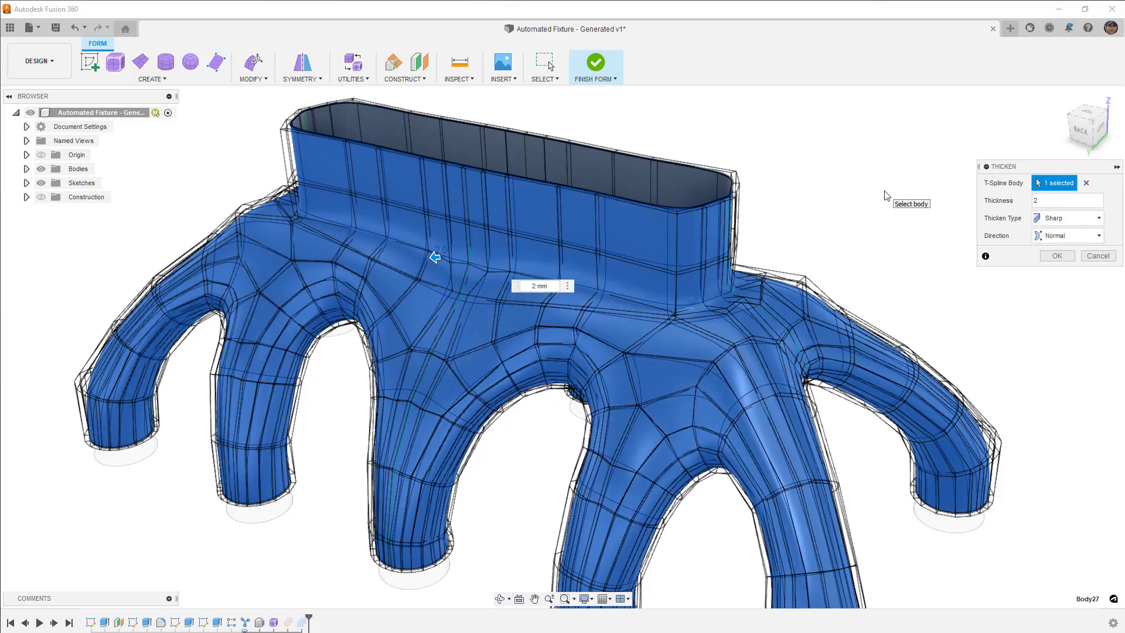
pyautogui.click(1084, 237)
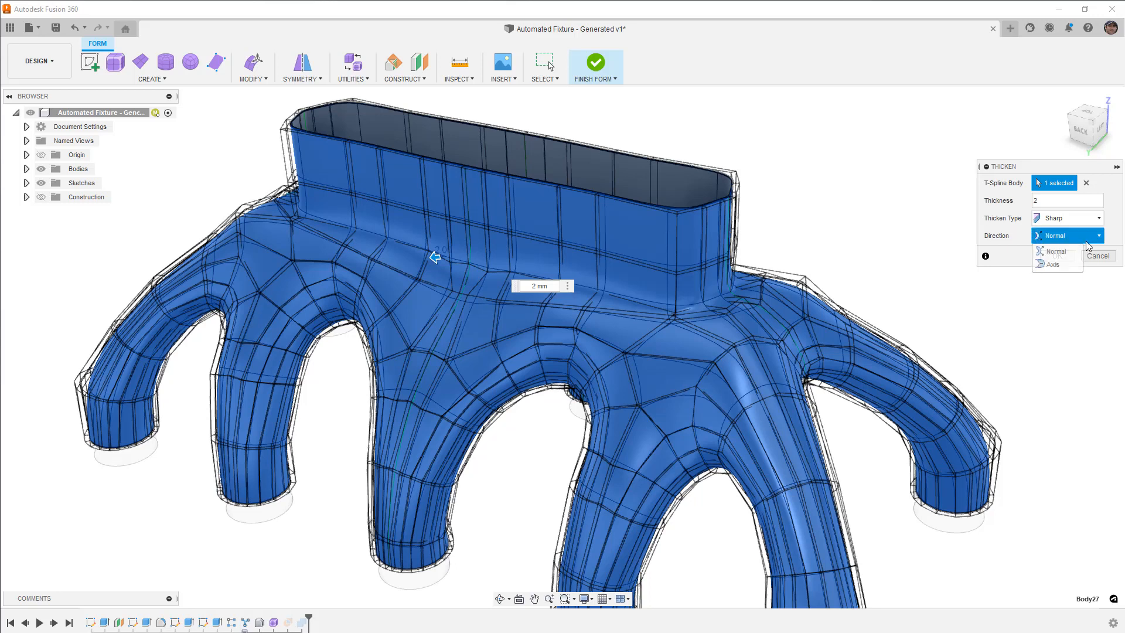
pyautogui.click(1056, 252)
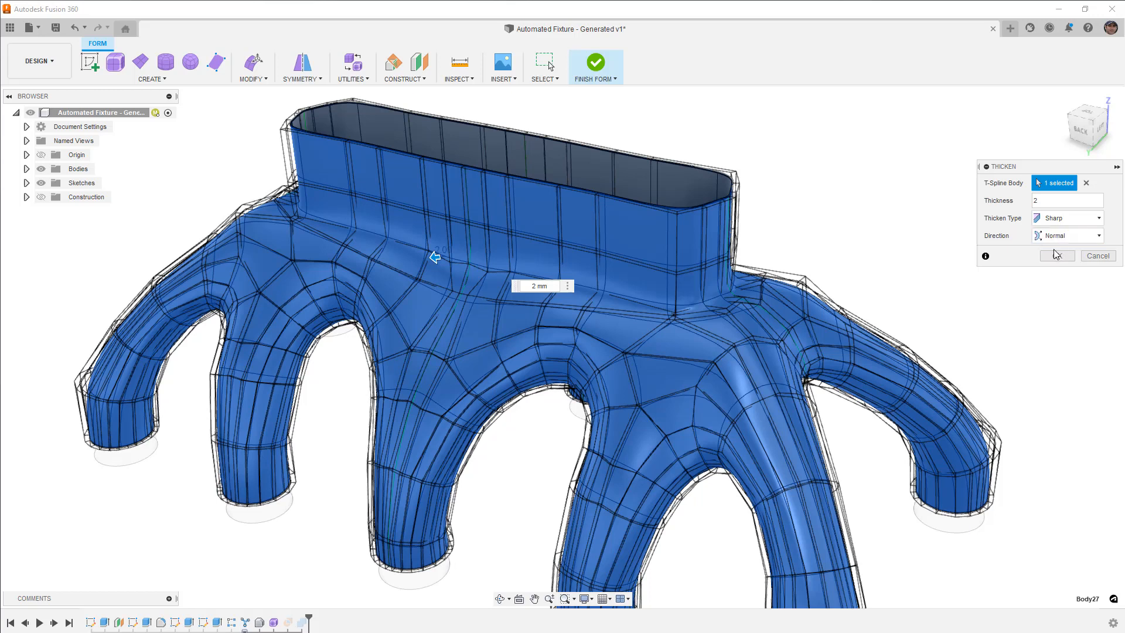
pyautogui.click(1057, 256)
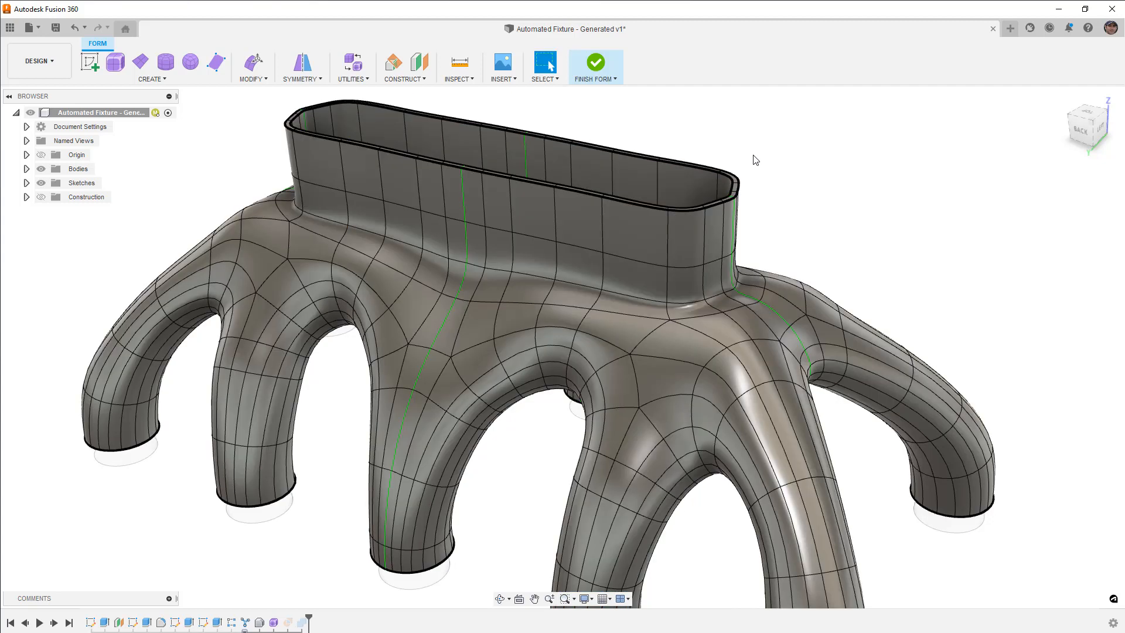
# Step: Select the full edge loop around the base of the collar and start Edit Form on it
pyautogui.scroll(5, 726, 187)
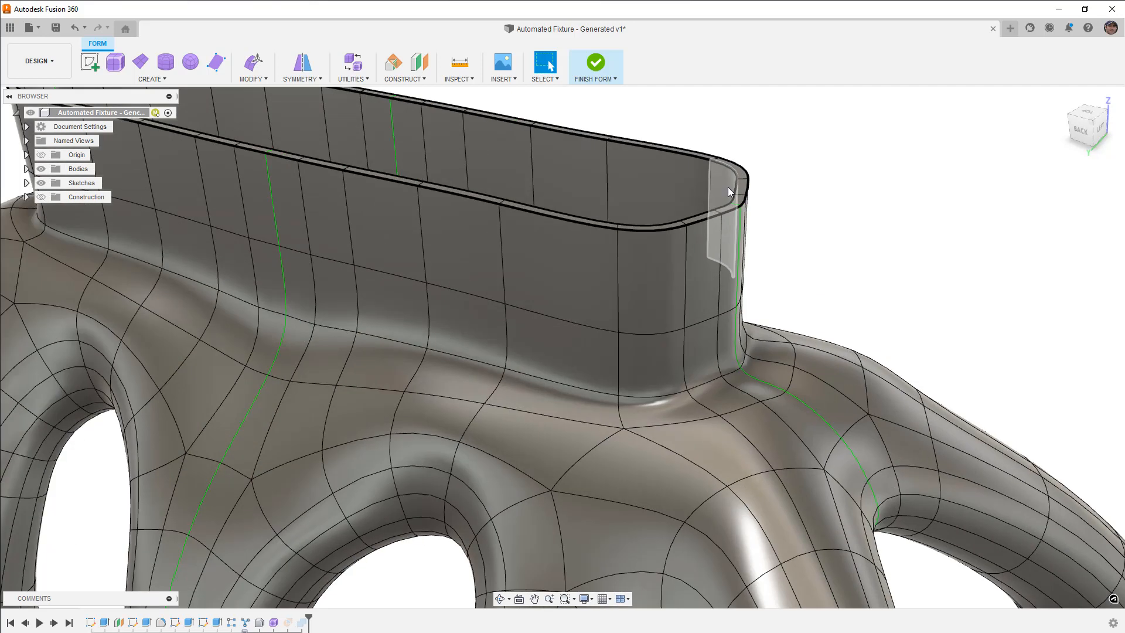
pyautogui.keyDown('shift'); pyautogui.moveTo(733, 189); pyautogui.dragTo(704, 235, button='middle'); pyautogui.keyUp('shift')
pyautogui.click(752, 246)
pyautogui.doubleClick(750, 456)
pyautogui.scroll(-3, 750, 456)
pyautogui.scroll(-2, 757, 452)
pyautogui.click(253, 62)
# Step: Move the selected collar-base edge loop 10 mm upward along Z and accept the form edit
pyautogui.click(1079, 110)
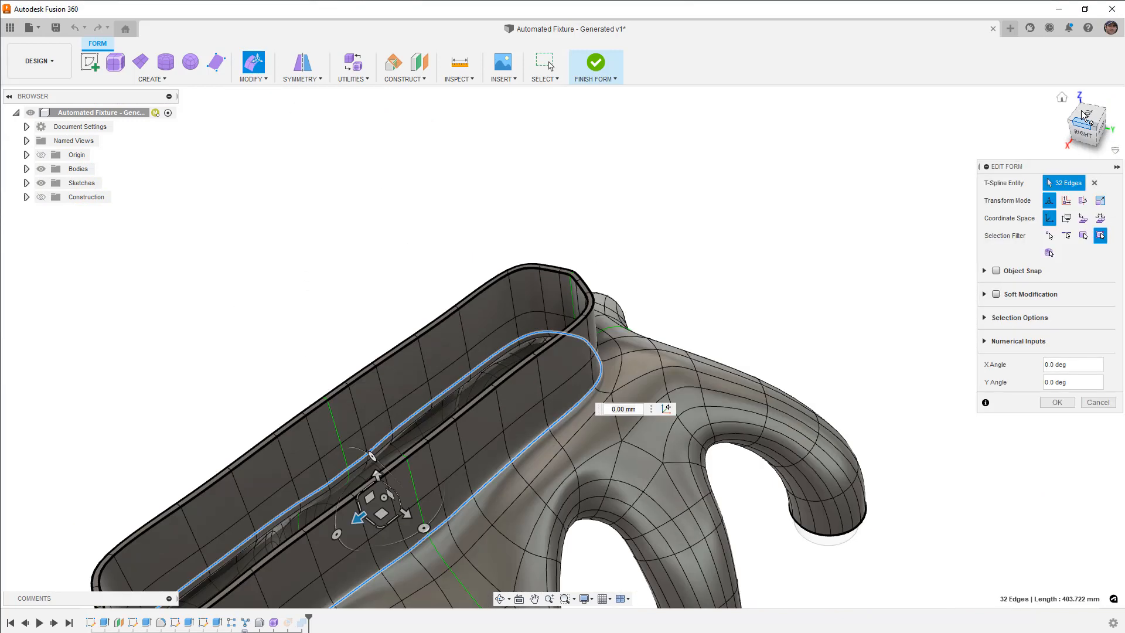
pyautogui.click(1086, 114)
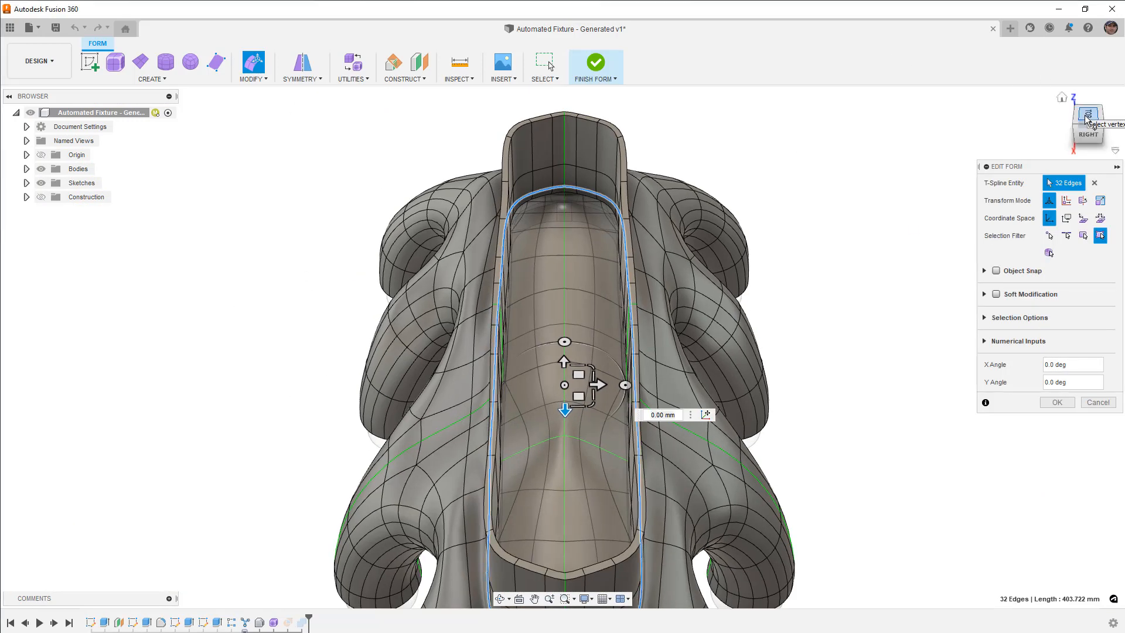
pyautogui.scroll(-2, 769, 313)
pyautogui.moveTo(637, 387); pyautogui.dragTo(637, 391)
pyautogui.keyDown('shift'); pyautogui.moveTo(638, 390); pyautogui.dragTo(598, 332, button='middle'); pyautogui.keyUp('shift')
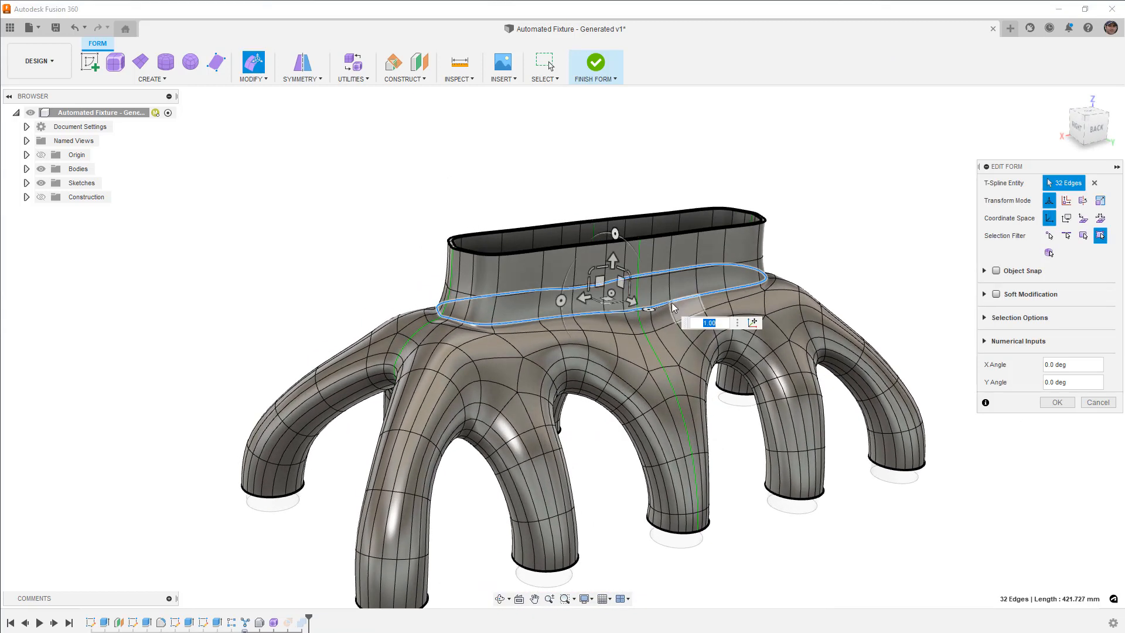
pyautogui.write('10')
pyautogui.press('Return')
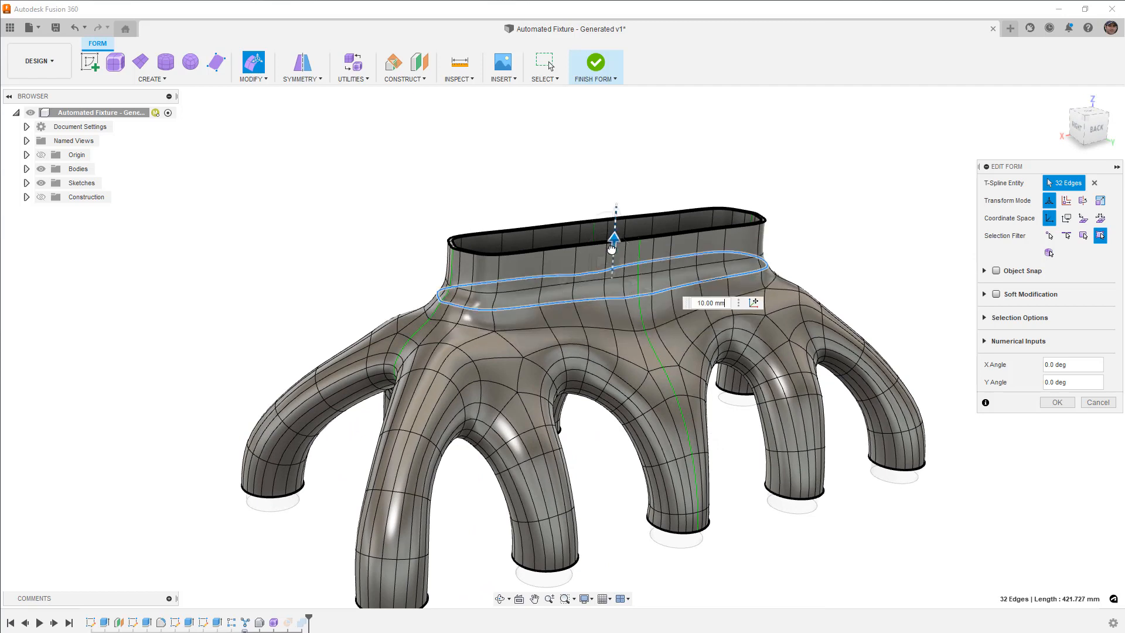
pyautogui.click(1057, 402)
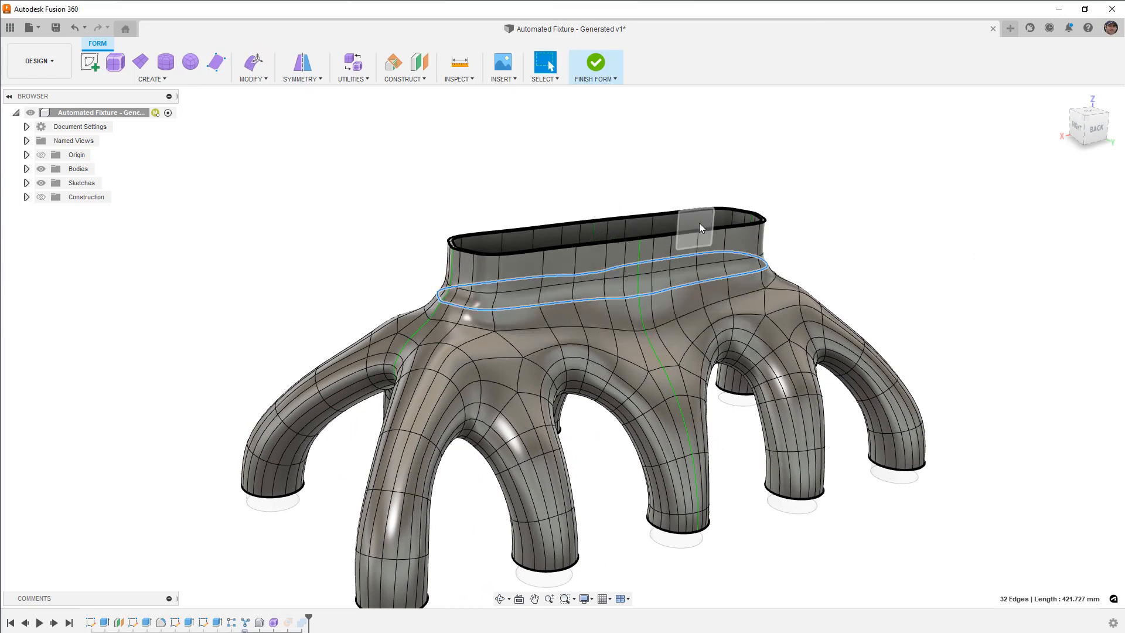
# Step: Inspect the thickened wall and collar base in a section analysis on the XZ plane without keeping the section
pyautogui.scroll(3, 701, 223)
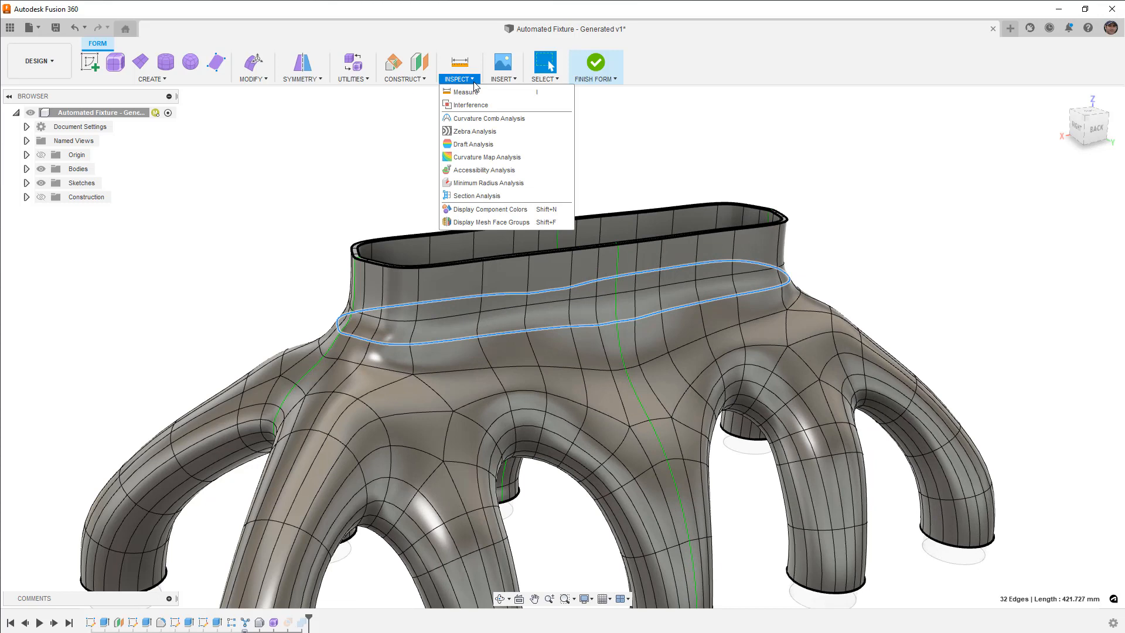
pyautogui.click(477, 196)
pyautogui.keyDown('shift'); pyautogui.moveTo(777, 304); pyautogui.dragTo(739, 237, button='middle'); pyautogui.keyUp('shift')
pyautogui.scroll(3, 769, 281)
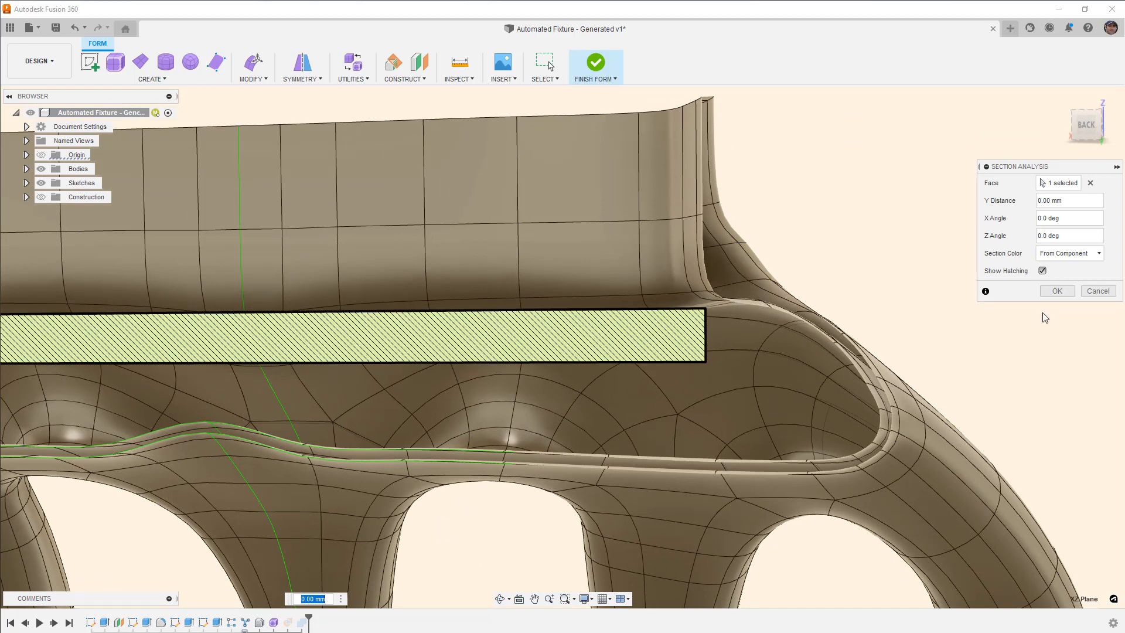
pyautogui.click(1099, 292)
# Step: Undo the collar-base edge loop move and the T-spline thickening
pyautogui.scroll(-3, 910, 283)
pyautogui.keyDown('shift'); pyautogui.moveTo(826, 263); pyautogui.dragTo(857, 298, button='middle'); pyautogui.keyUp('shift')
pyautogui.hotkey('ctrl', 'z')
pyautogui.hotkey('ctrl', 'z')
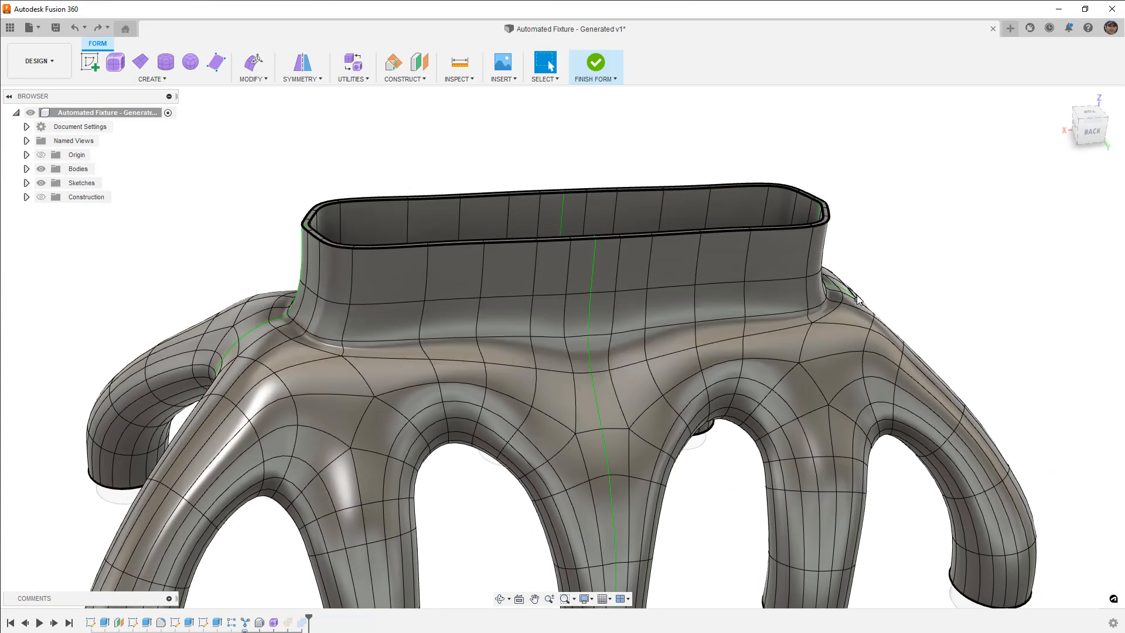
pyautogui.hotkey('ctrl', 'z')
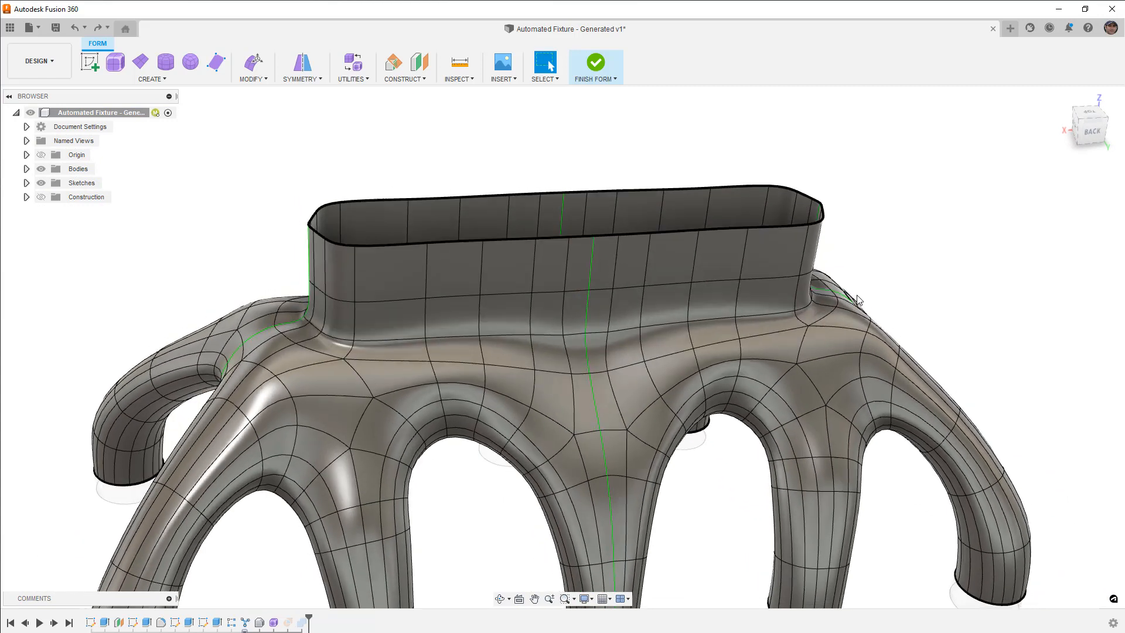
# Step: Finish the form and start a solid Thicken on the whole organic surface body
pyautogui.click(596, 62)
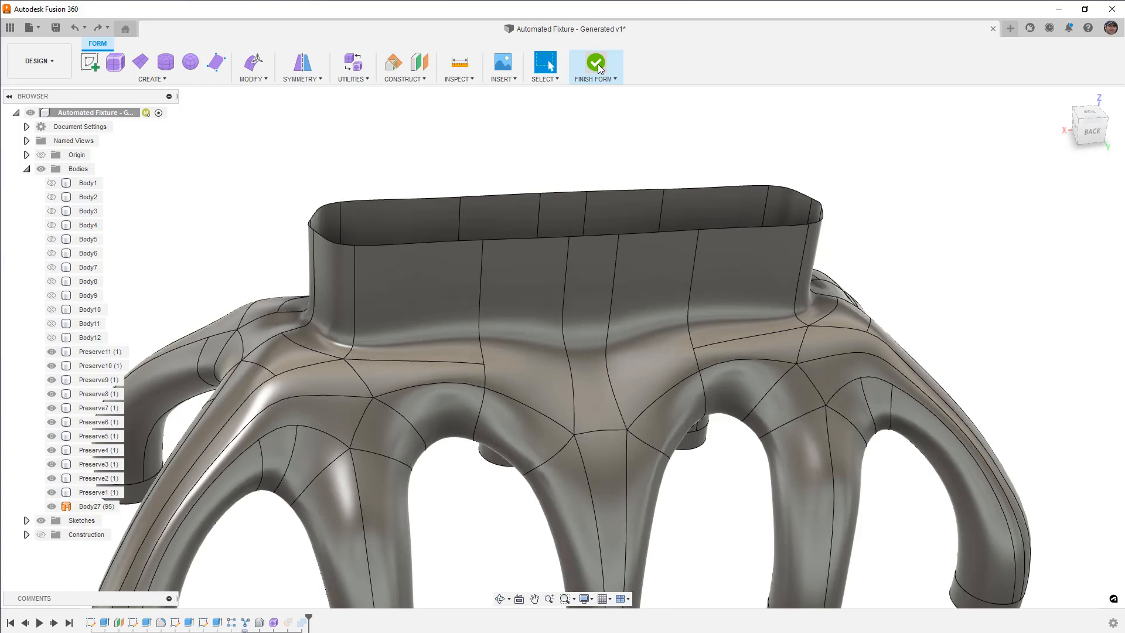
pyautogui.scroll(-3, 562, 134)
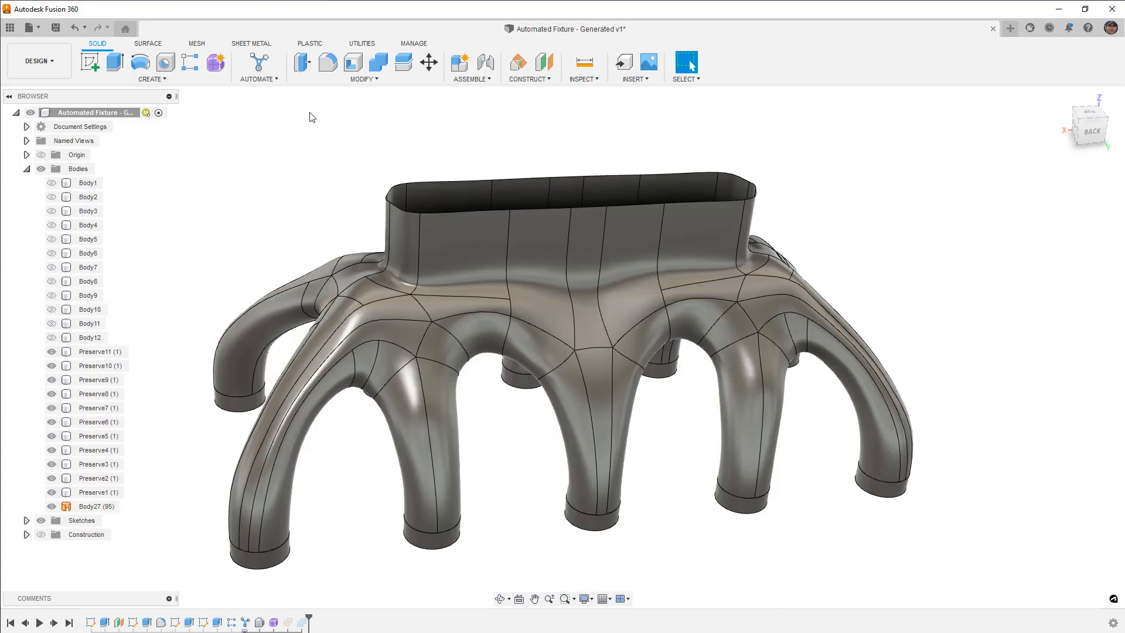
pyautogui.click(153, 79)
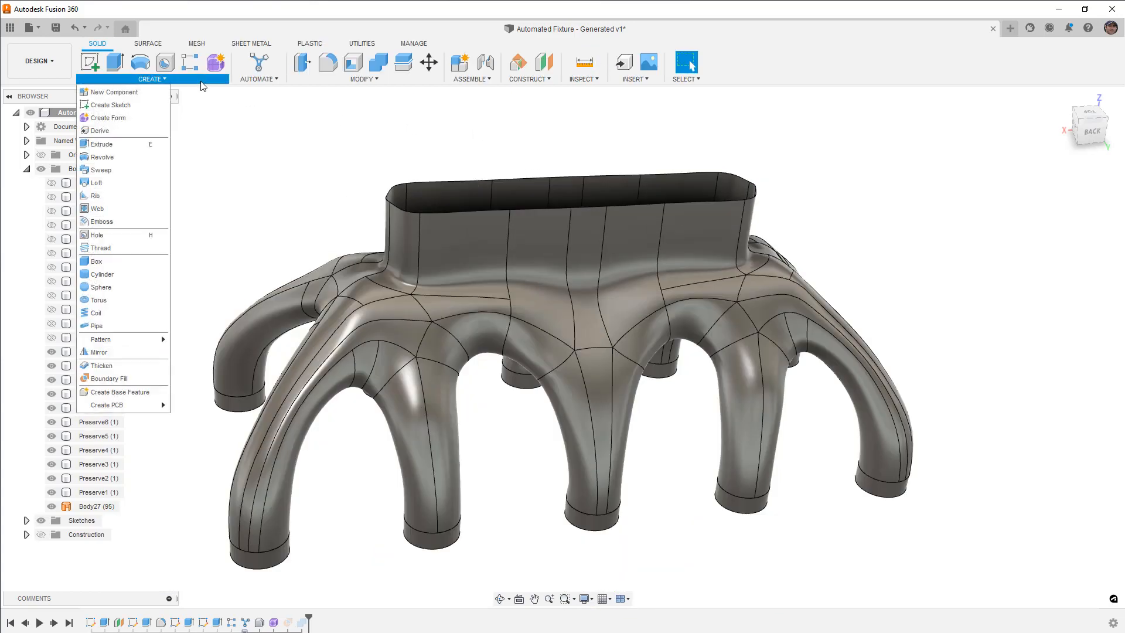
pyautogui.click(143, 367)
pyautogui.click(552, 278)
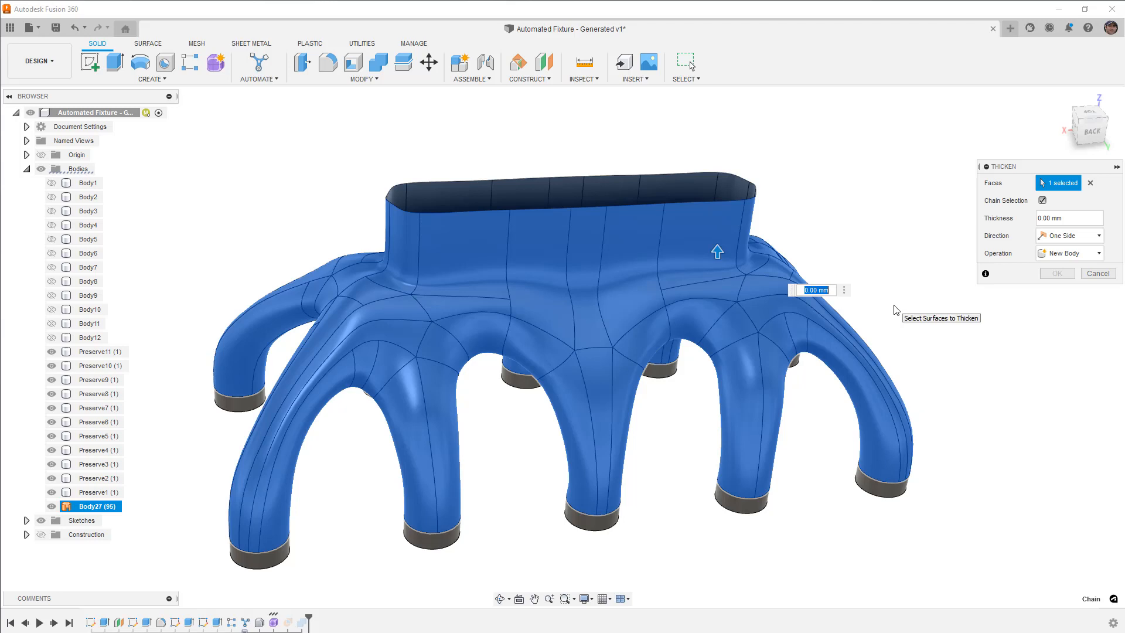
# Step: Thicken the surface inward by -2 mm on one side as a new body
pyautogui.write('2')
pyautogui.keyDown('shift'); pyautogui.moveTo(805, 195); pyautogui.dragTo(800, 221, button='middle'); pyautogui.keyUp('shift')
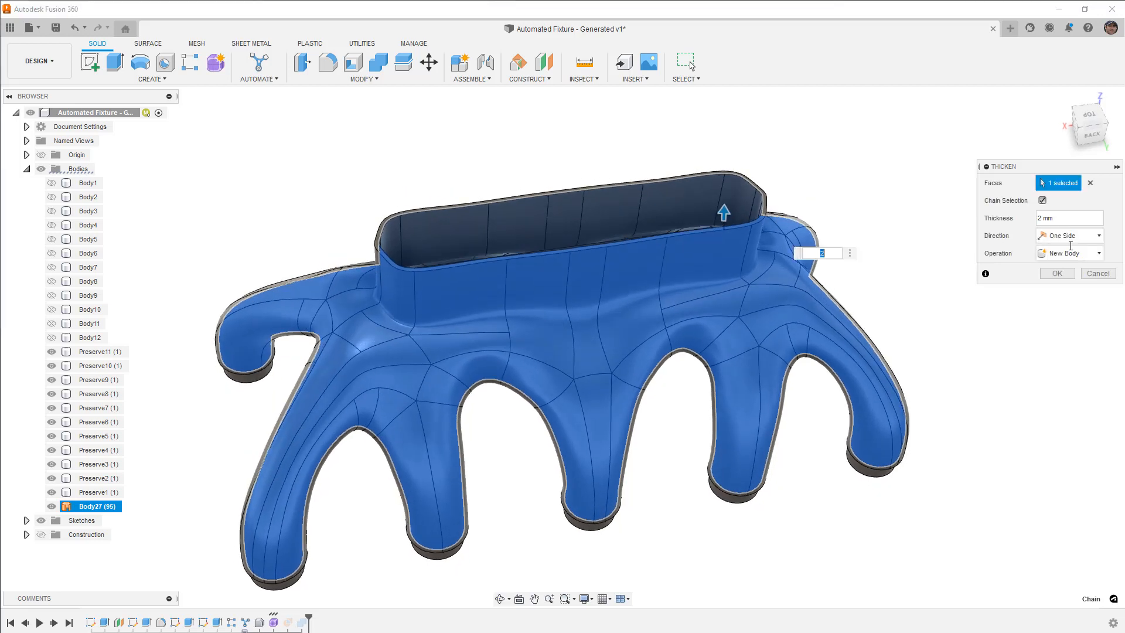
pyautogui.click(1046, 218)
pyautogui.write('-2')
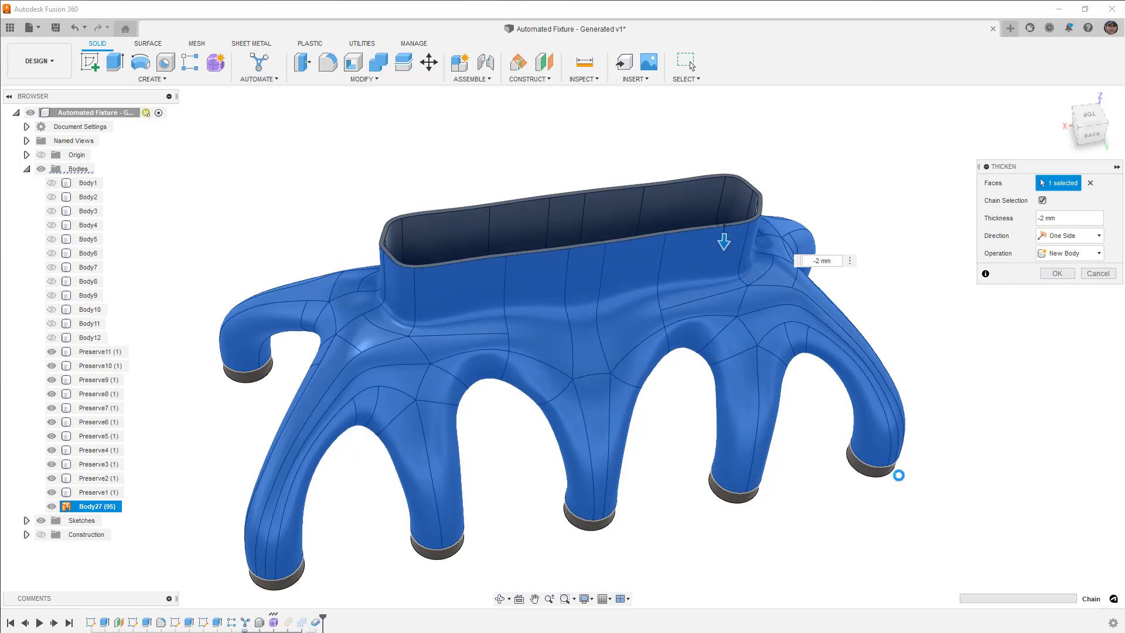
pyautogui.press('Return')
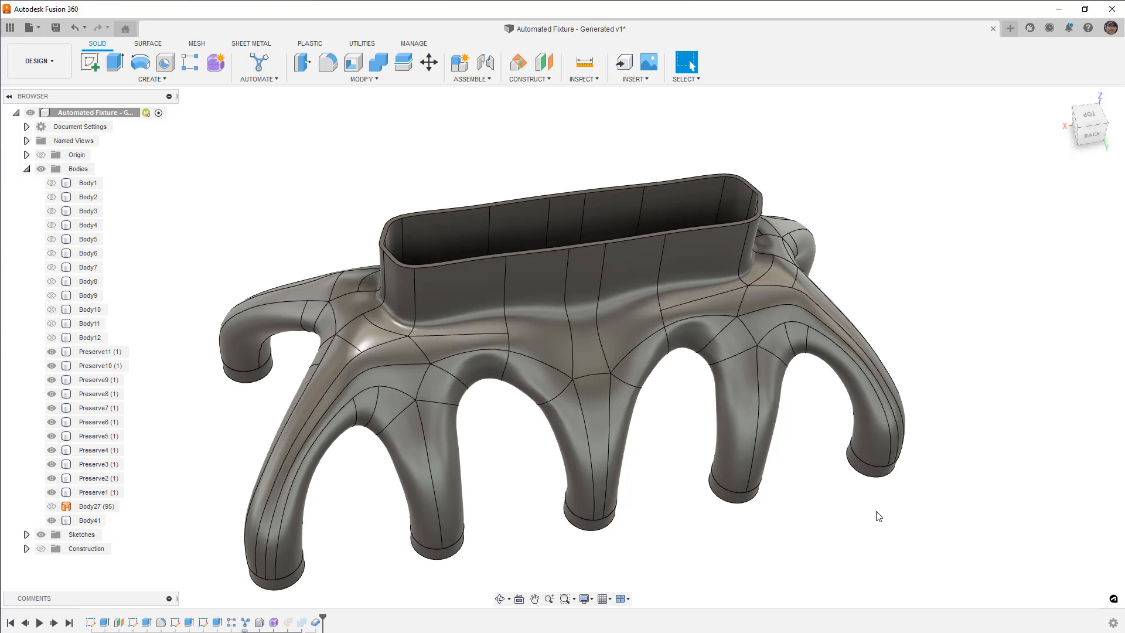
# Step: Examine the thickened fixture from below, checking the leg ends and preserved pads
pyautogui.keyDown('shift'); pyautogui.moveTo(876, 510); pyautogui.dragTo(871, 500, button='middle'); pyautogui.keyUp('shift')
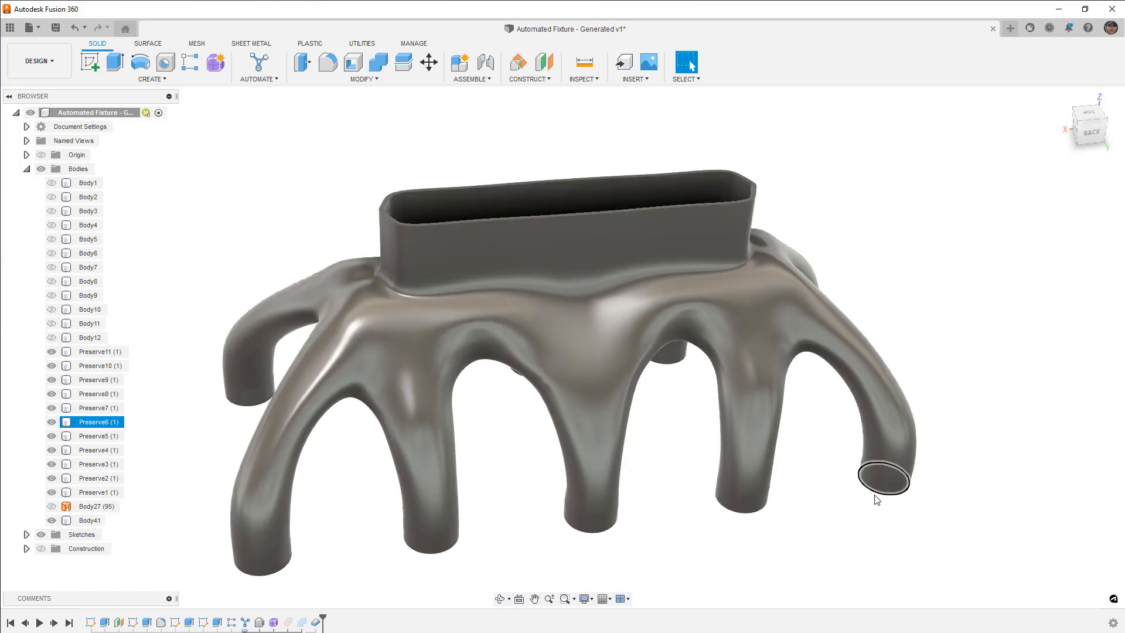
pyautogui.keyDown('shift'); pyautogui.moveTo(849, 537); pyautogui.dragTo(847, 436, button='middle'); pyautogui.keyUp('shift')
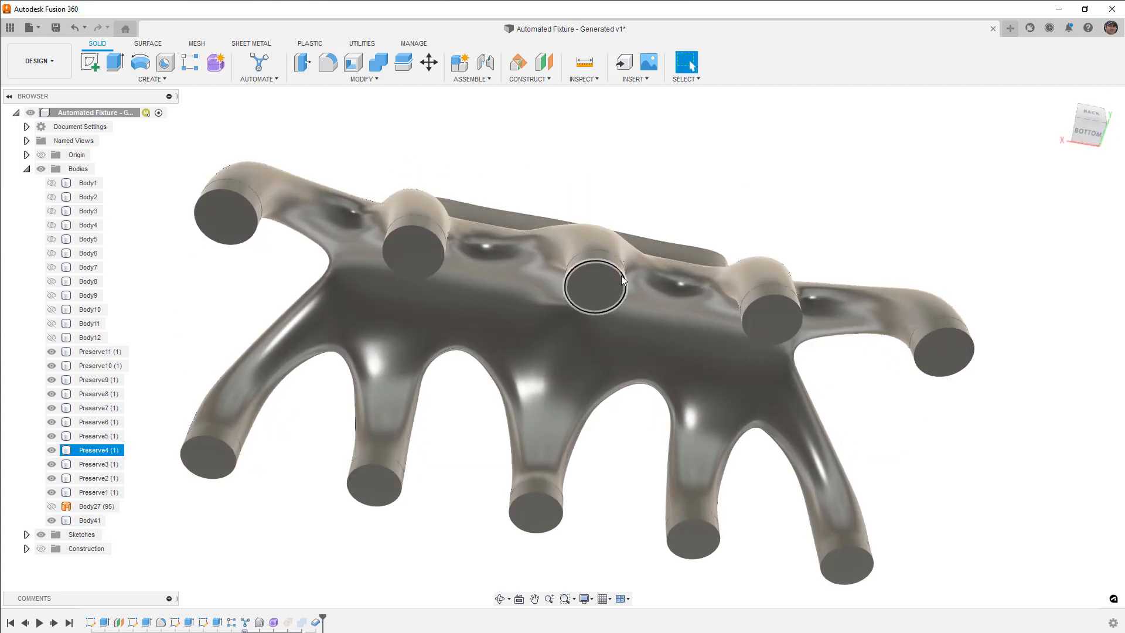
pyautogui.scroll(-3, 683, 460)
pyautogui.keyDown('shift'); pyautogui.moveTo(682, 460); pyautogui.dragTo(680, 537, button='middle'); pyautogui.keyUp('shift')
pyautogui.press('Escape')
pyautogui.moveTo(816, 505); pyautogui.dragTo(729, 518, button='middle')
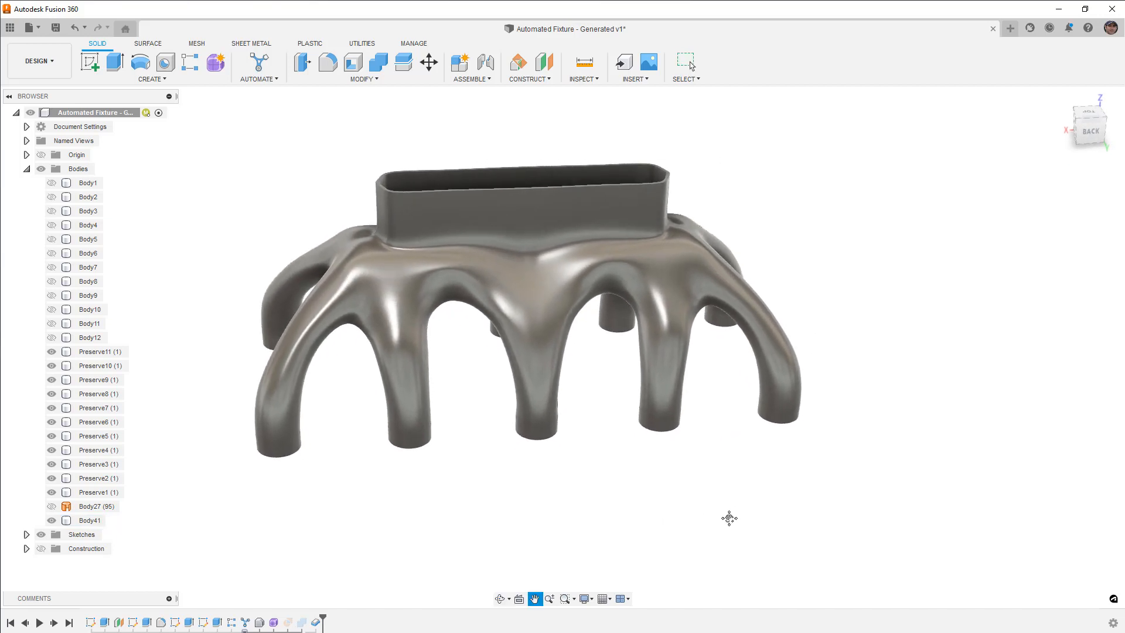